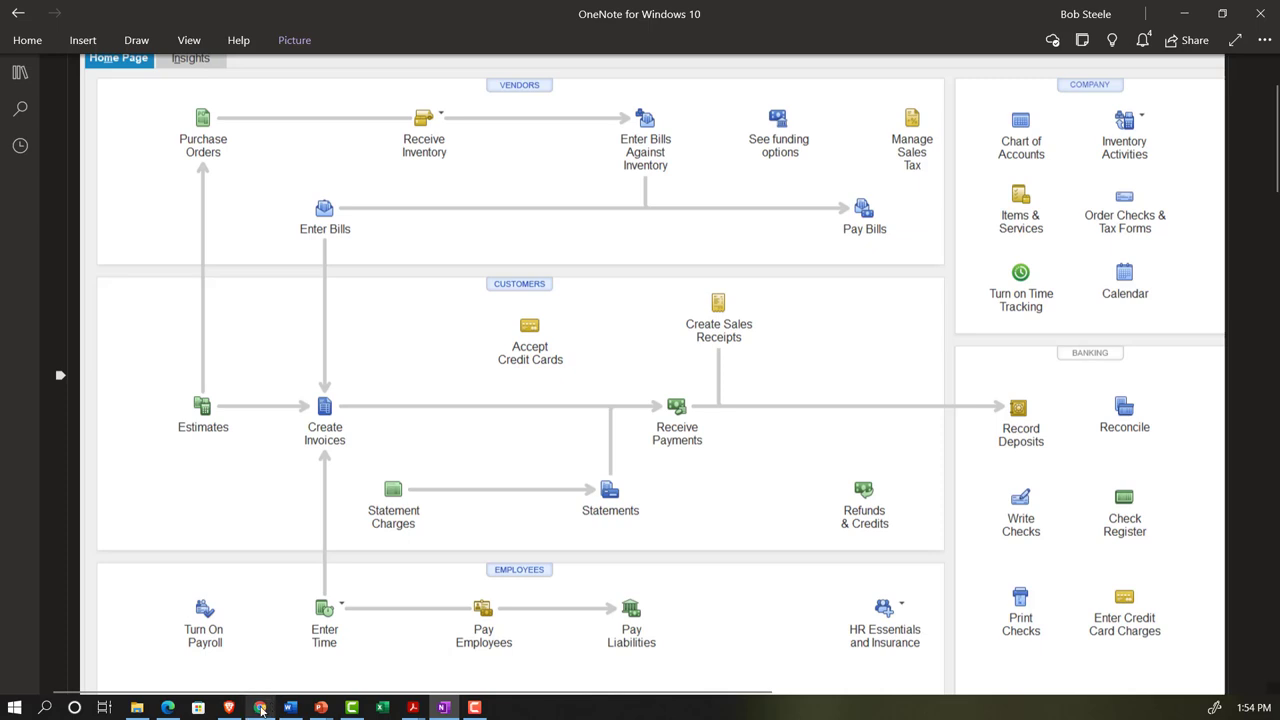
Switch to Chrome and show the bank account cards of the Bank Feed Practice File.
mouse_move(272, 707)
click(270, 607)
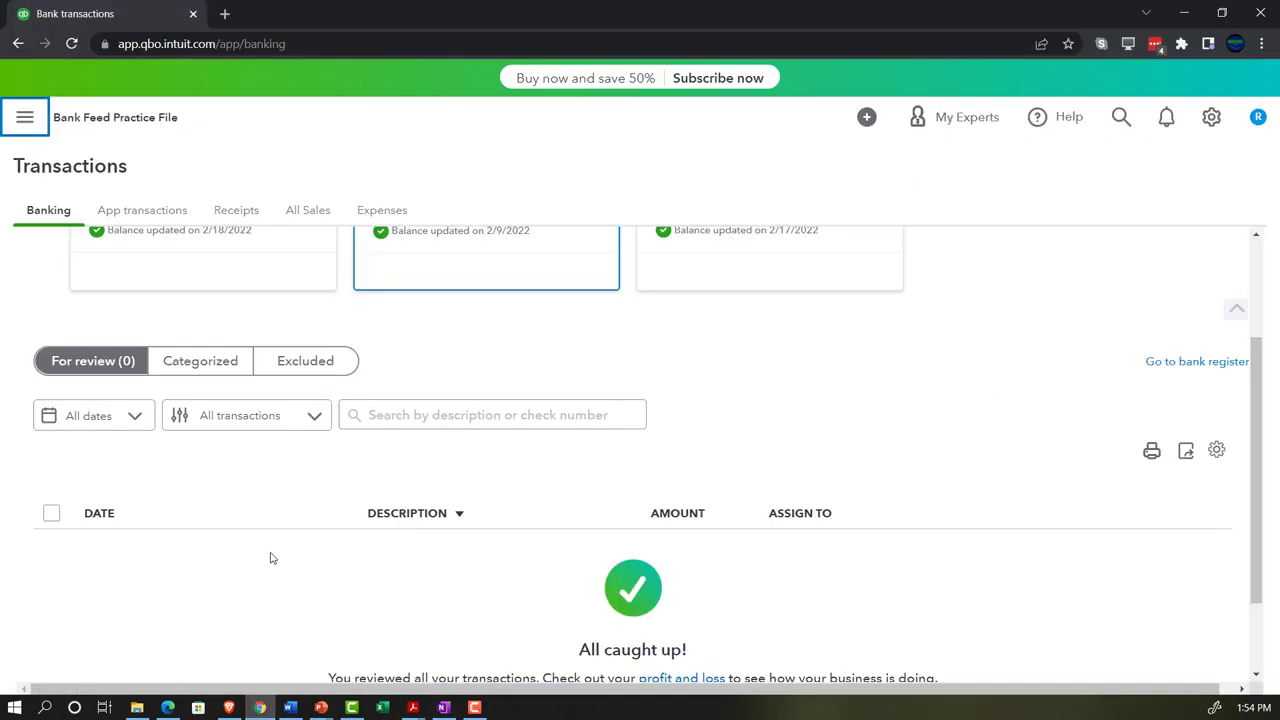
scroll(275, 557, up, 1)
scroll(275, 557, up, 1)
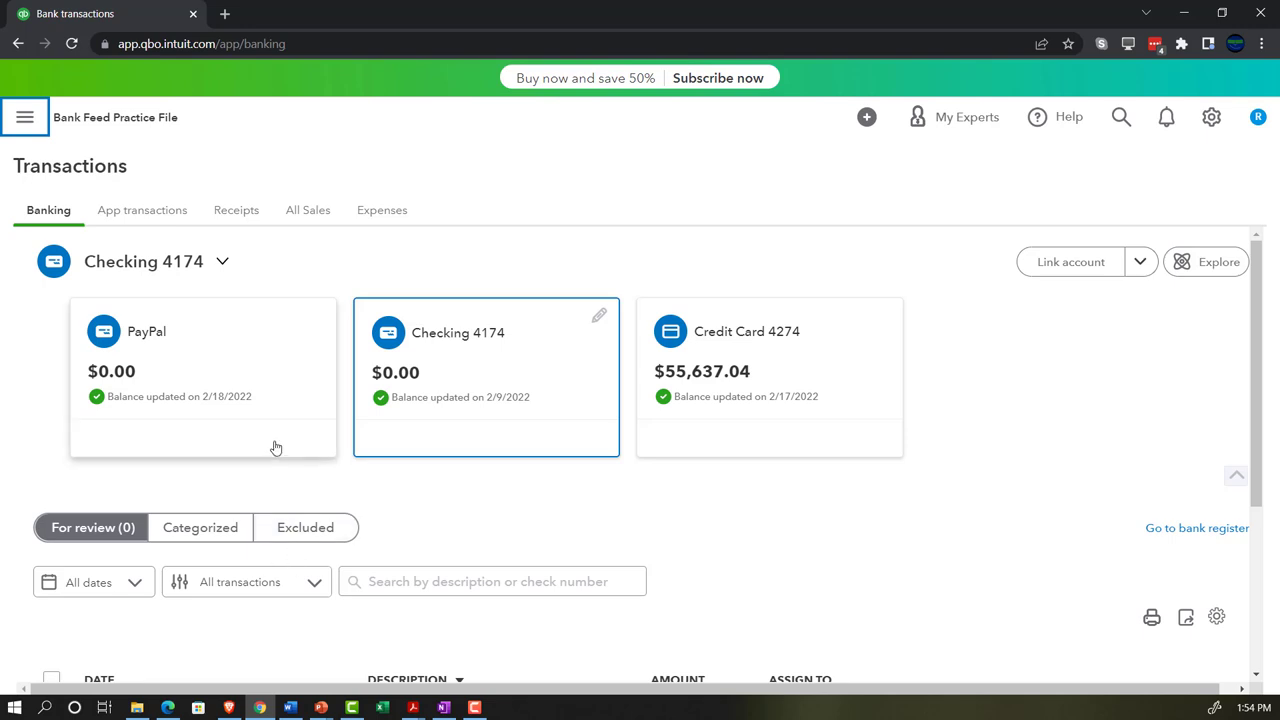
Duplicate the original Bank transactions browser tab three times.
right_click(148, 16)
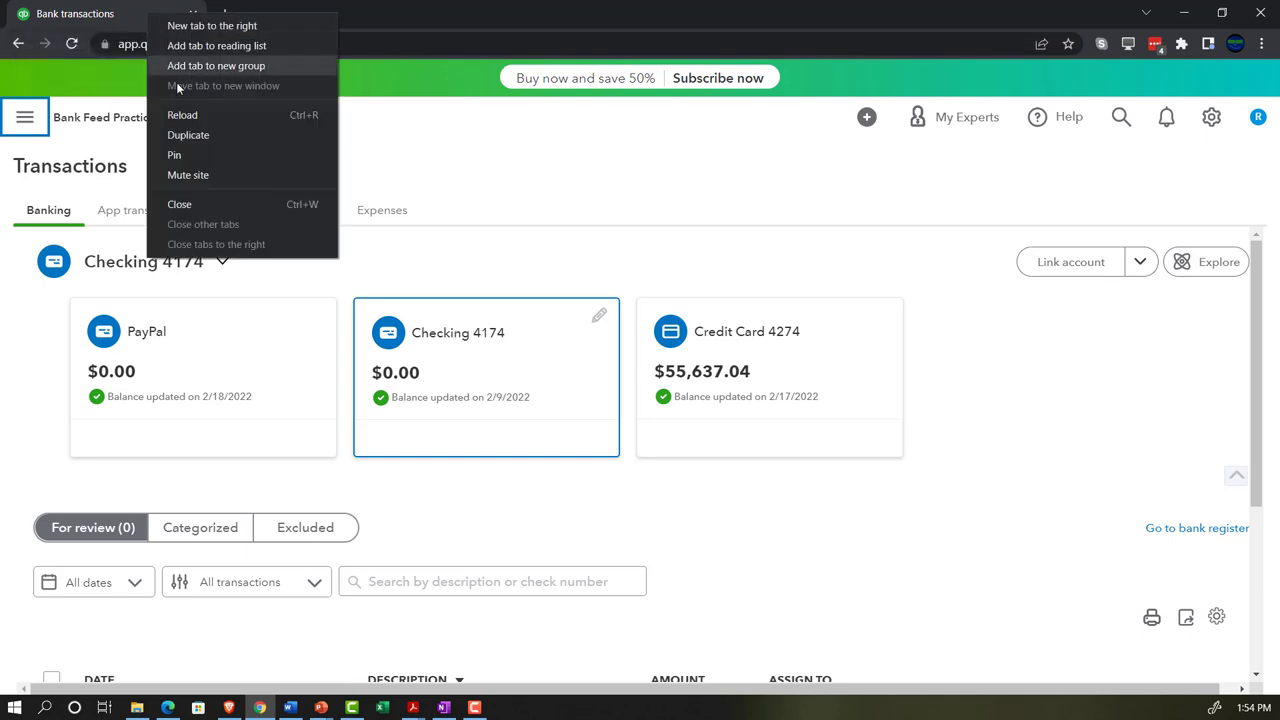
click(192, 135)
click(137, 14)
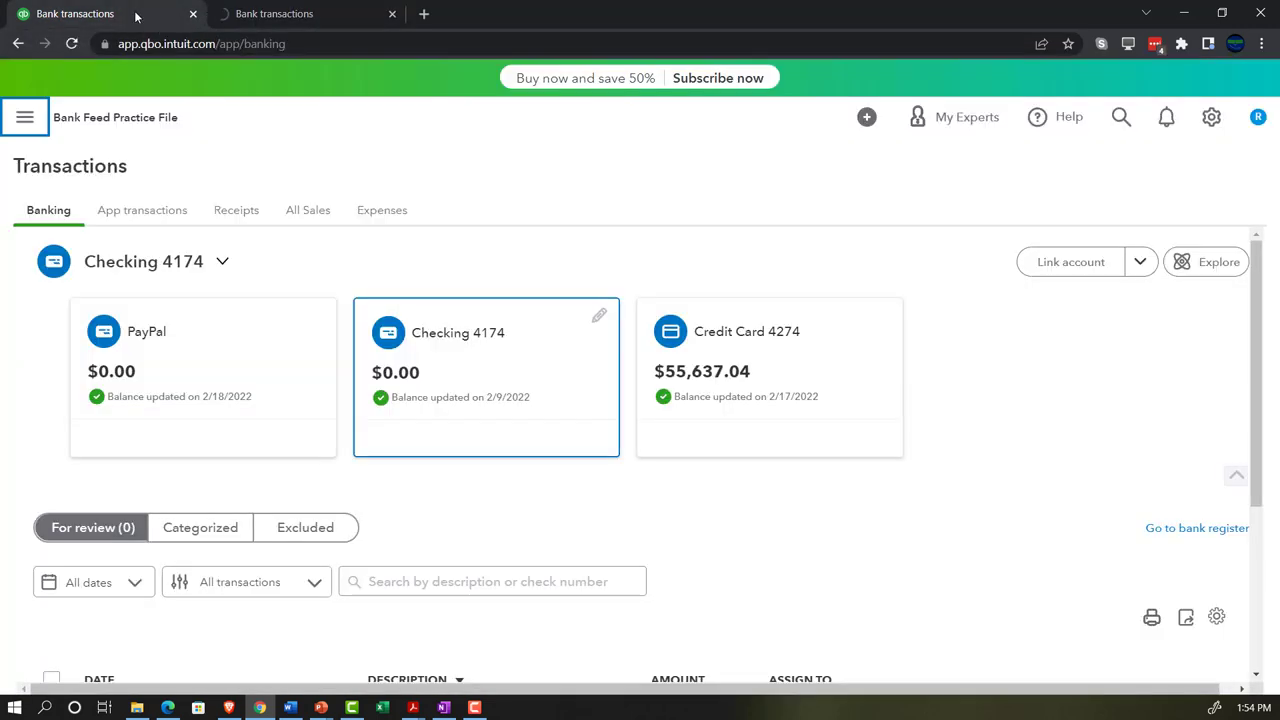
right_click(137, 14)
click(181, 134)
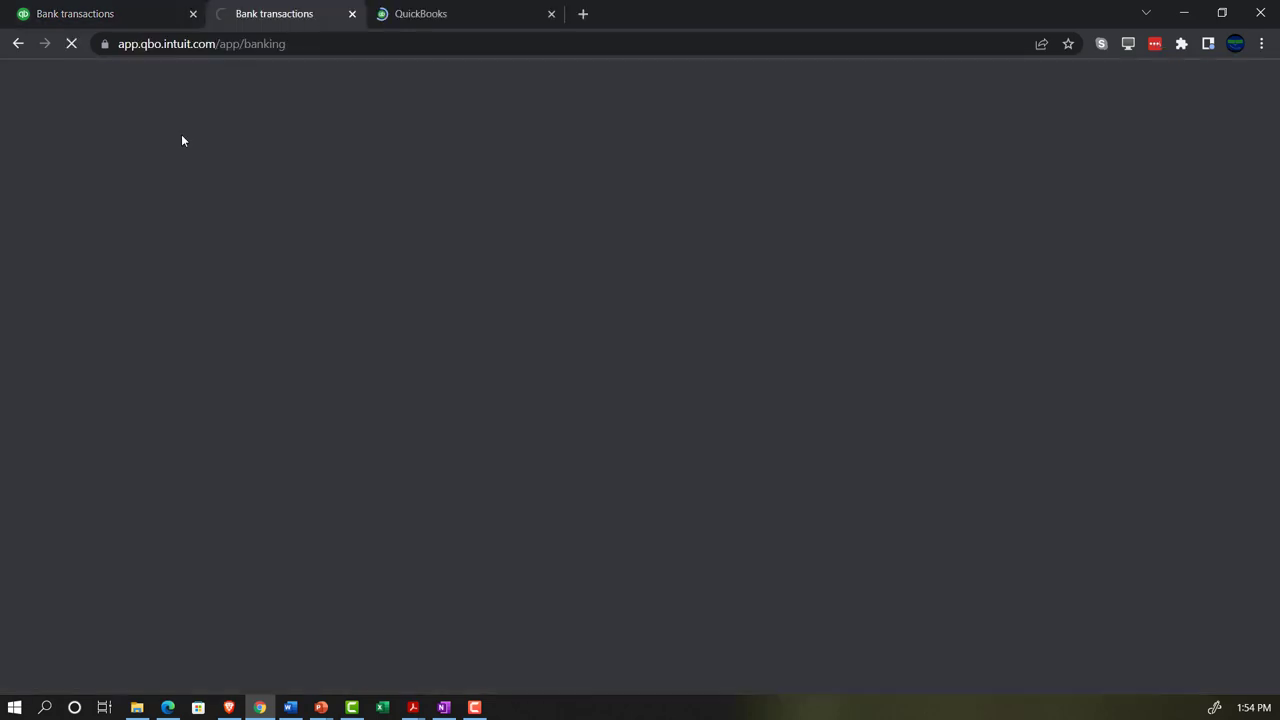
click(131, 14)
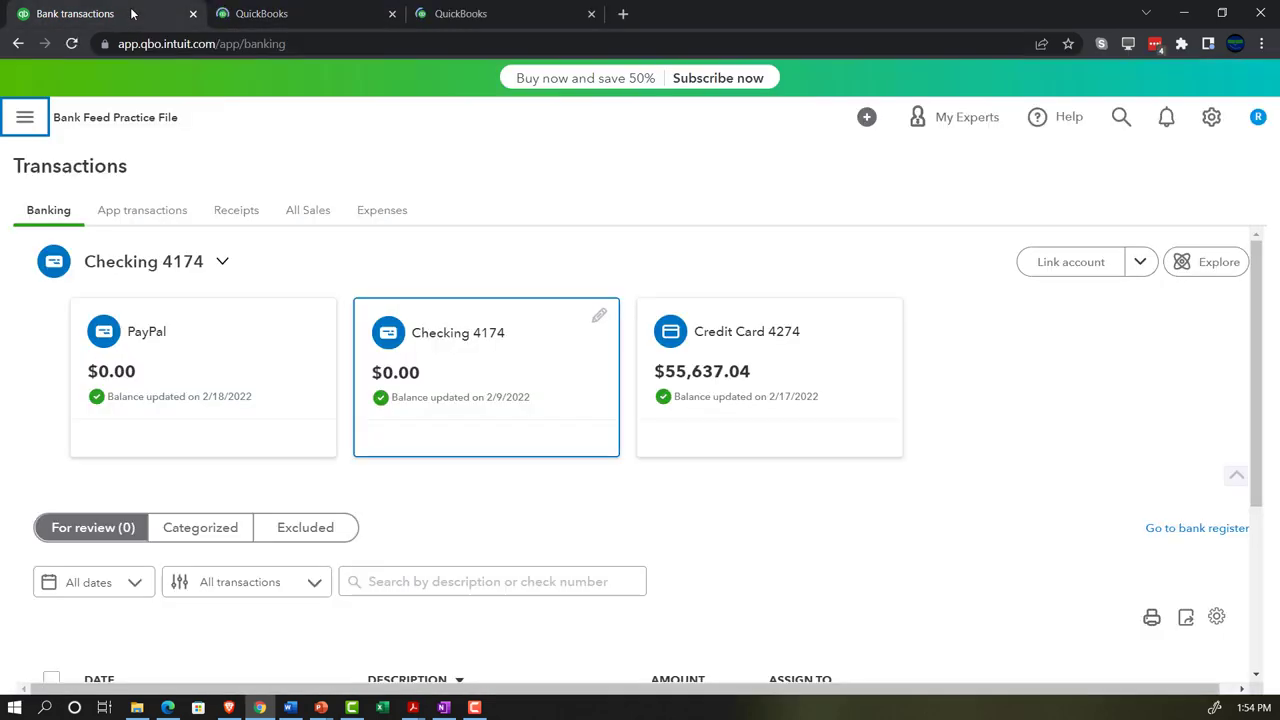
right_click(131, 14)
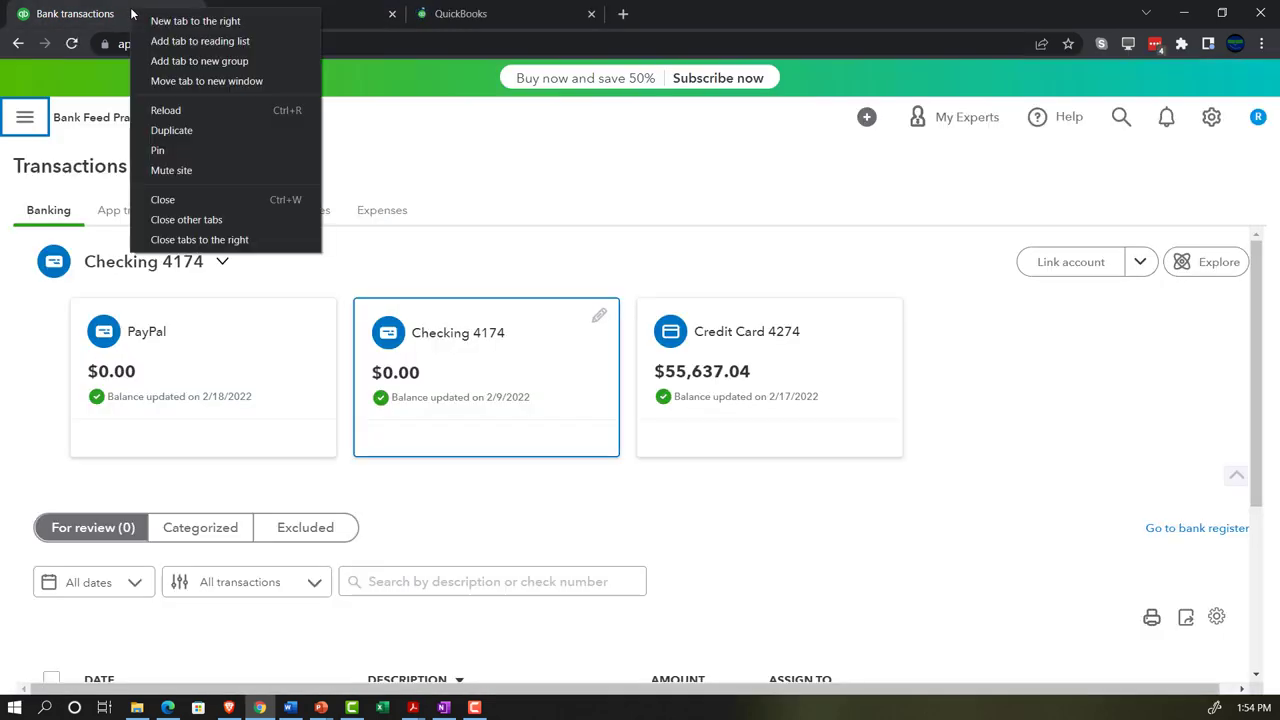
click(176, 131)
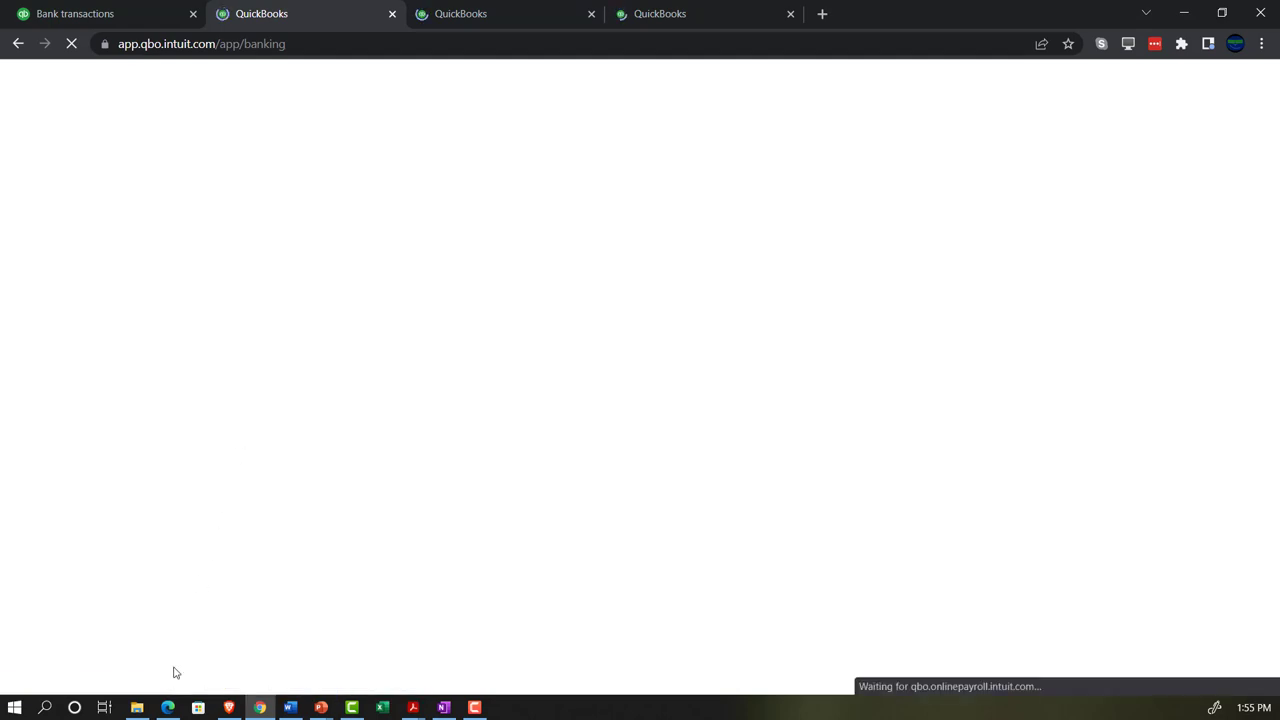
Switch to Microsoft Edge, view the Reports page of the Sample Company, and return to Chrome.
mouse_move(168, 708)
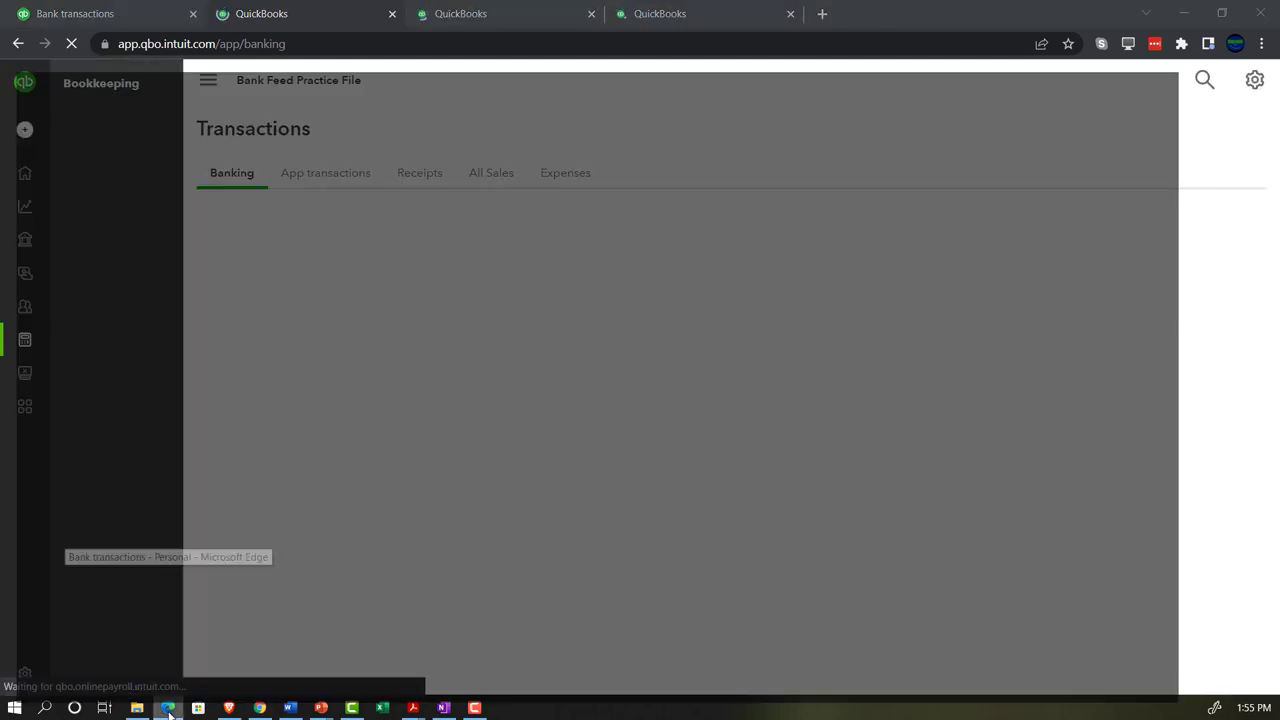
click(168, 708)
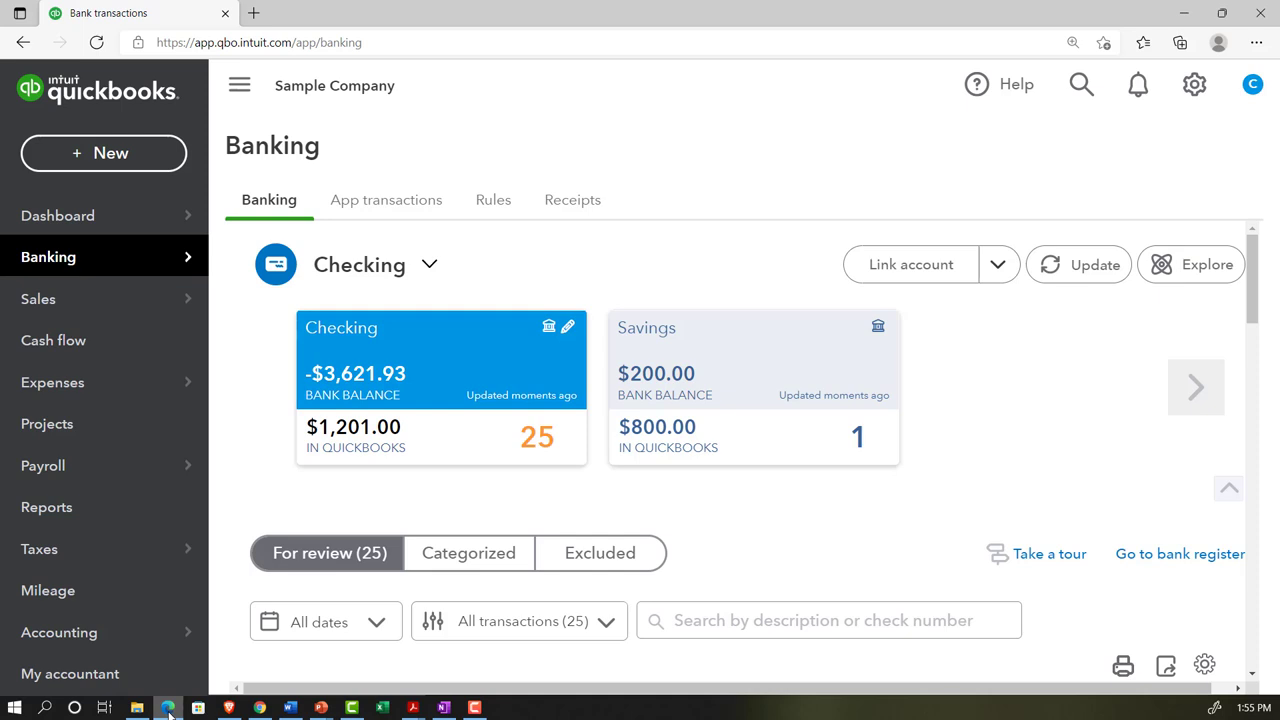
click(85, 520)
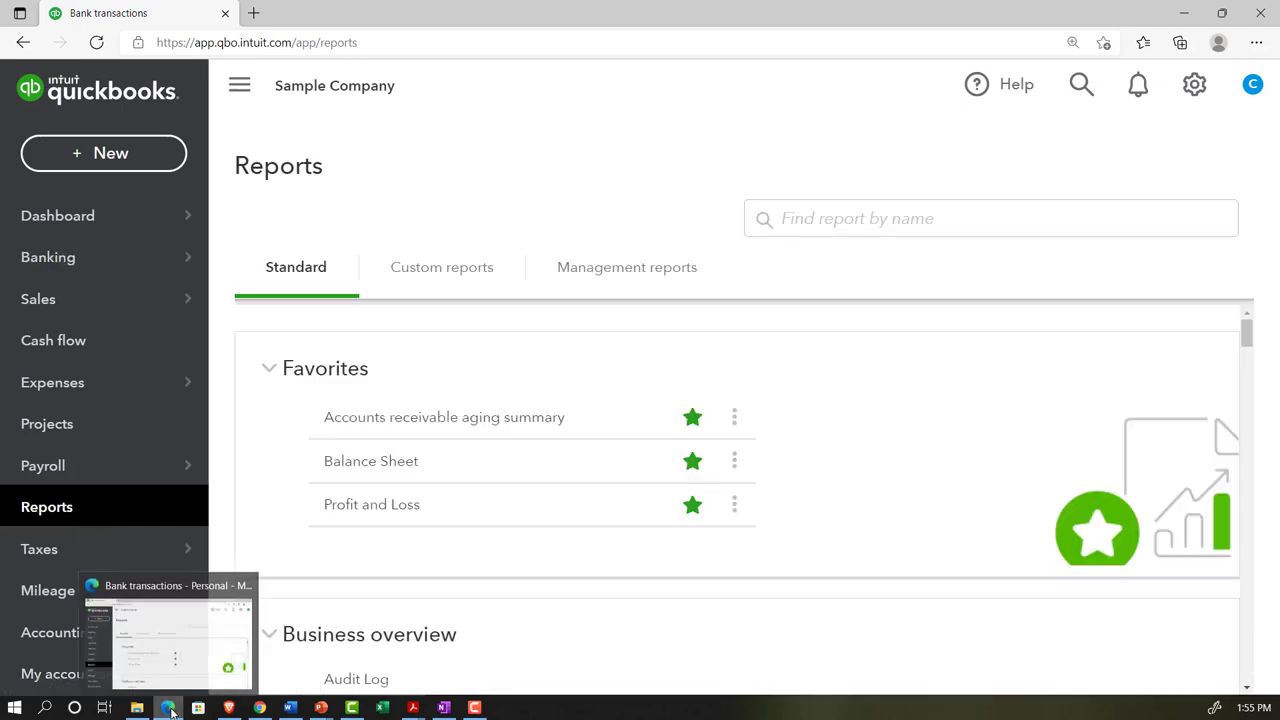
click(167, 706)
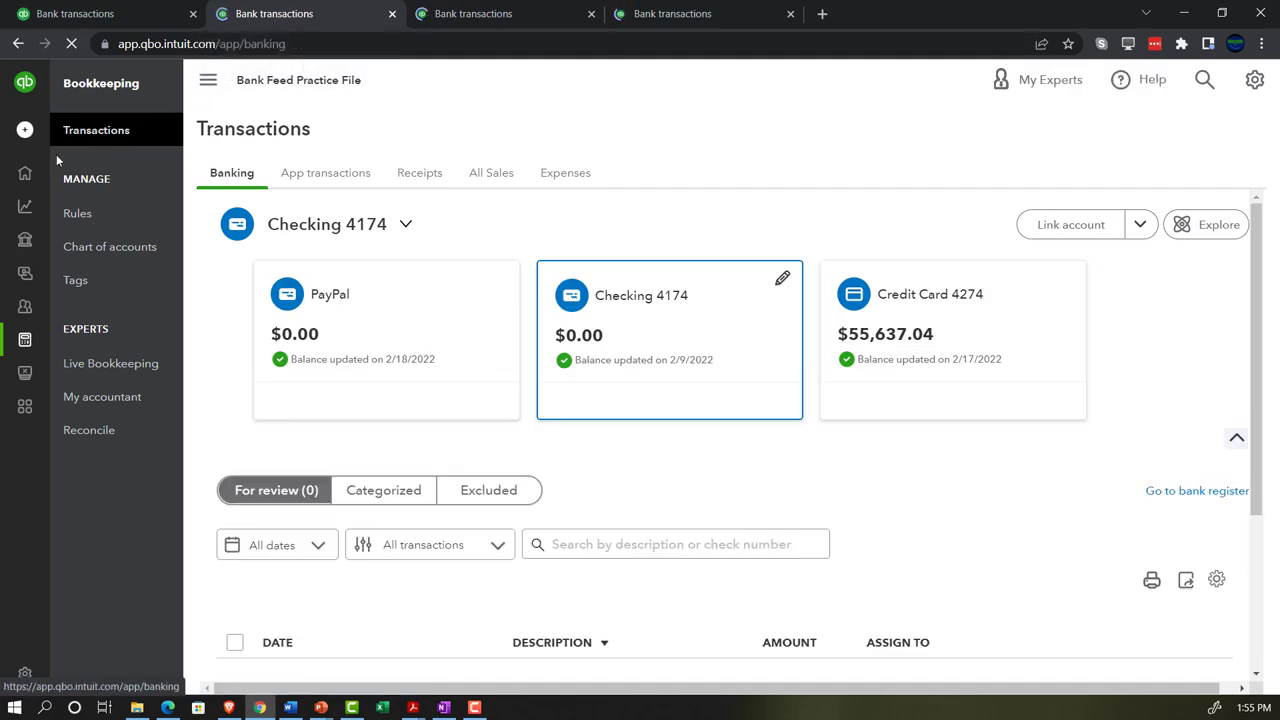
Open the Balance Sheet report for the Bank Feed Practice File in the first duplicated tab, with the navigation pane collapsed.
mouse_move(35, 175)
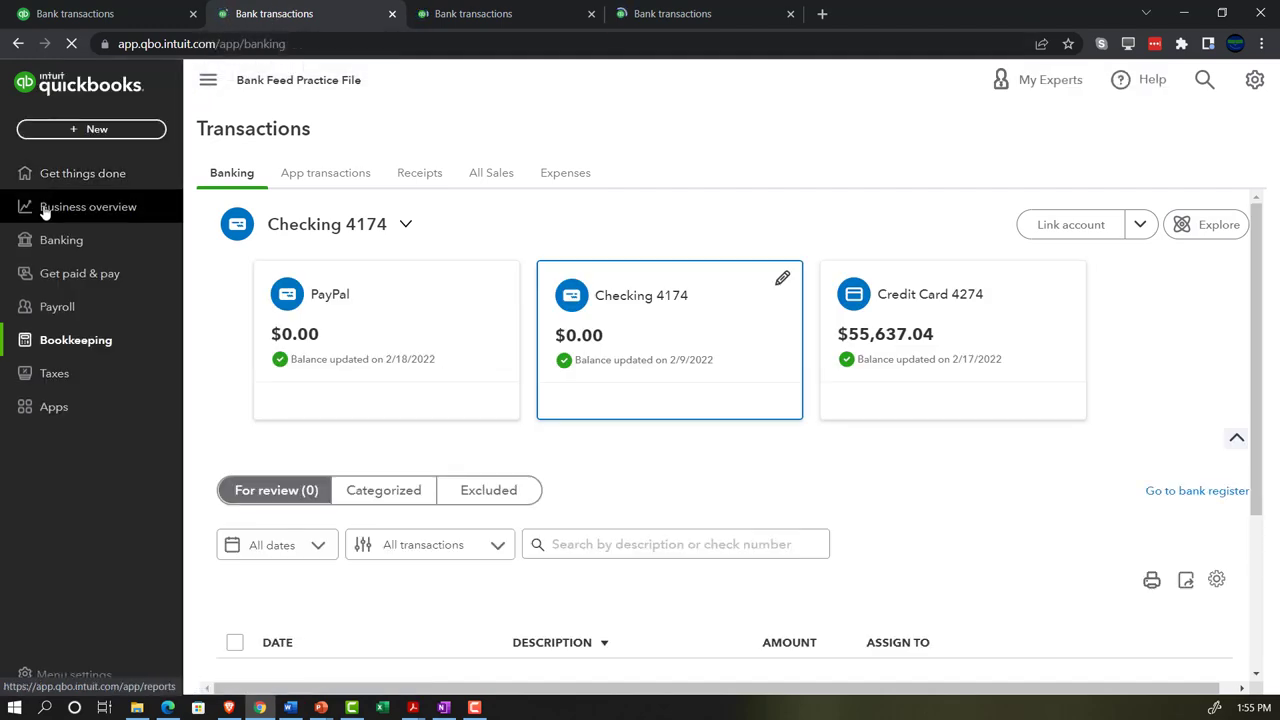
click(44, 209)
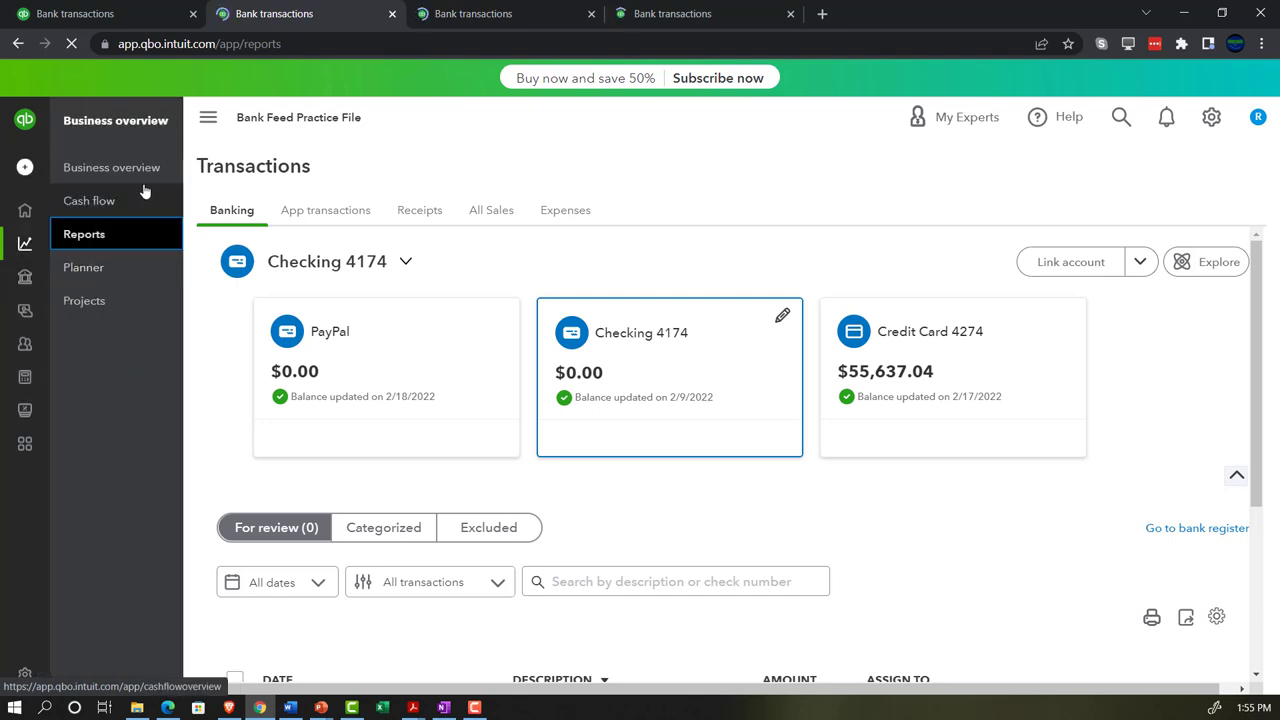
click(204, 127)
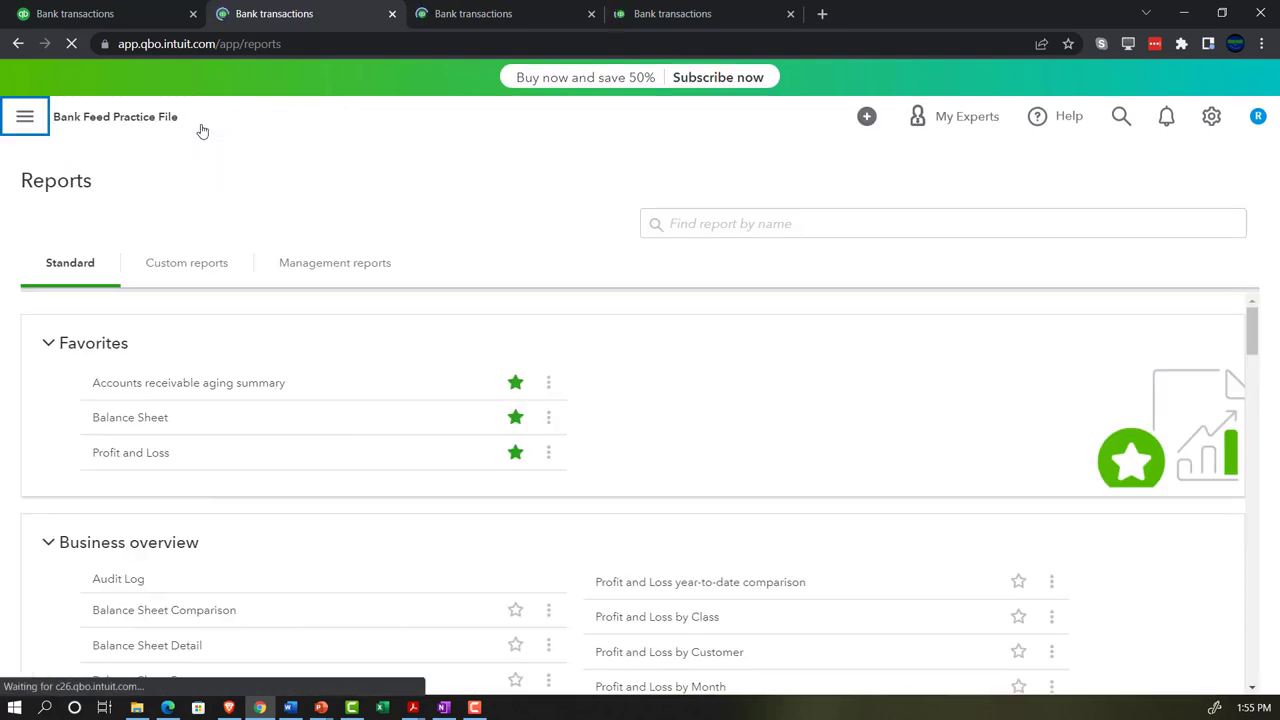
click(136, 424)
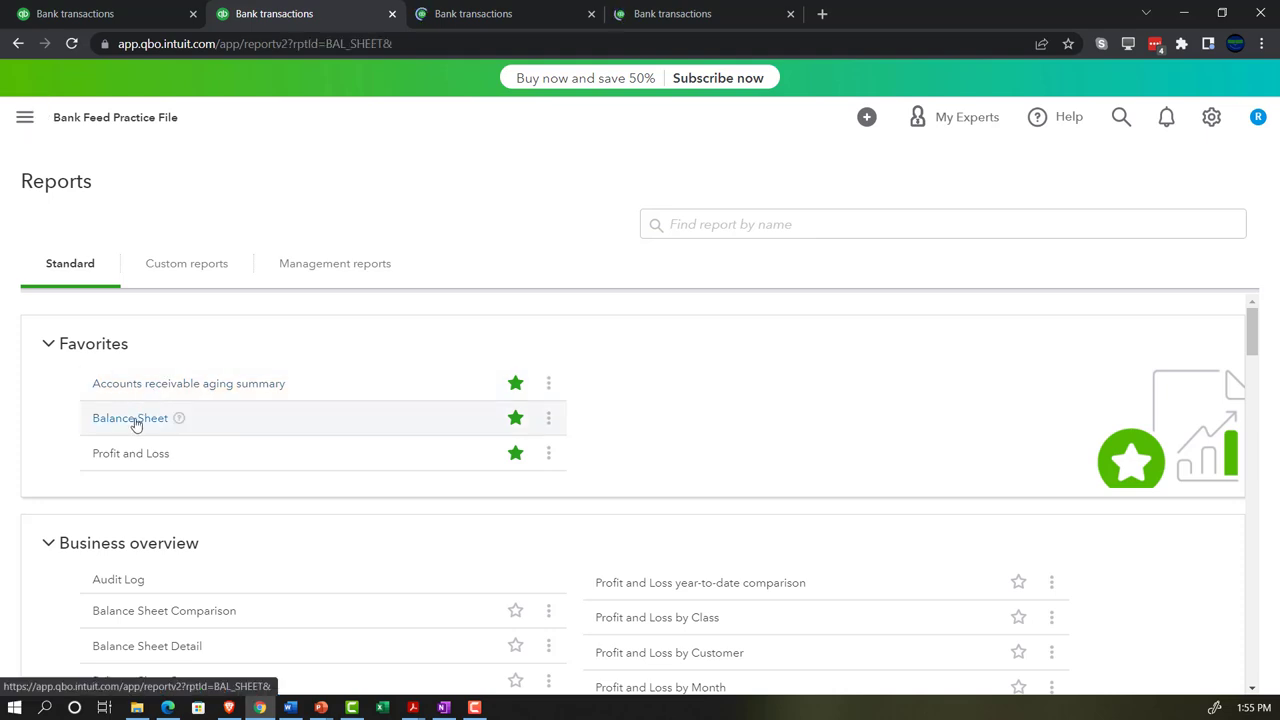
scroll(137, 426, down, 3)
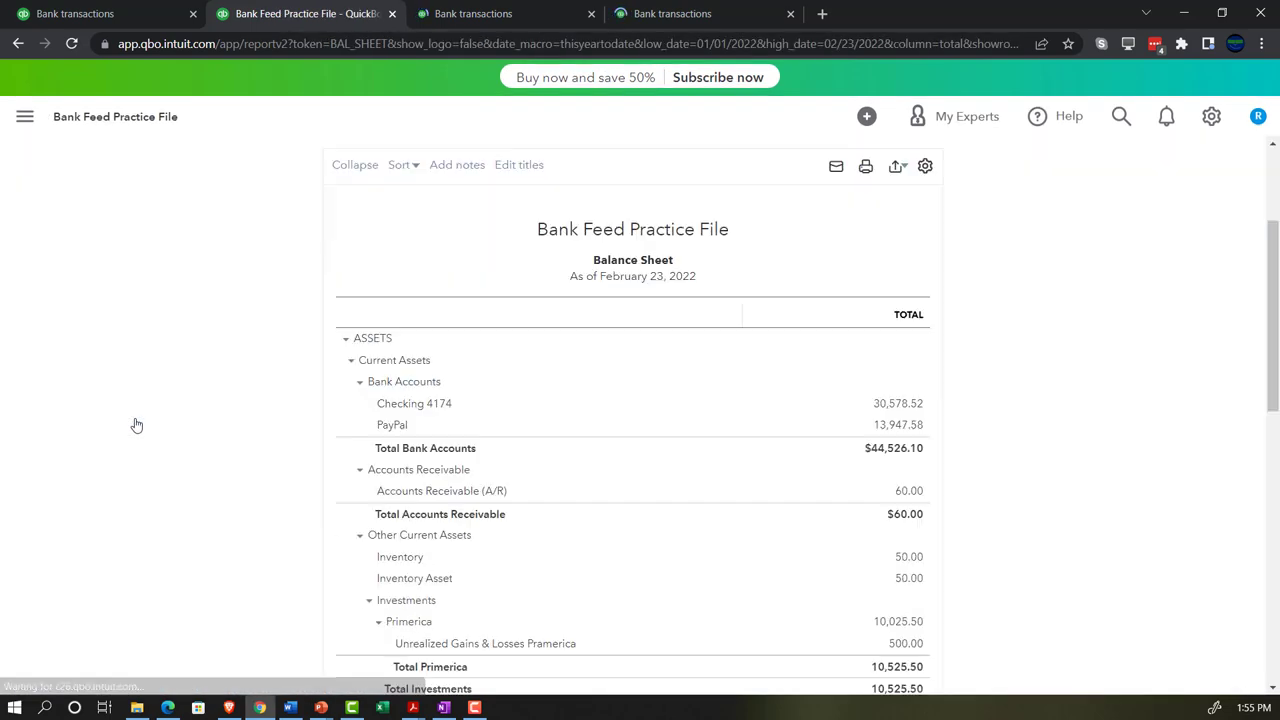
scroll(137, 426, up, 3)
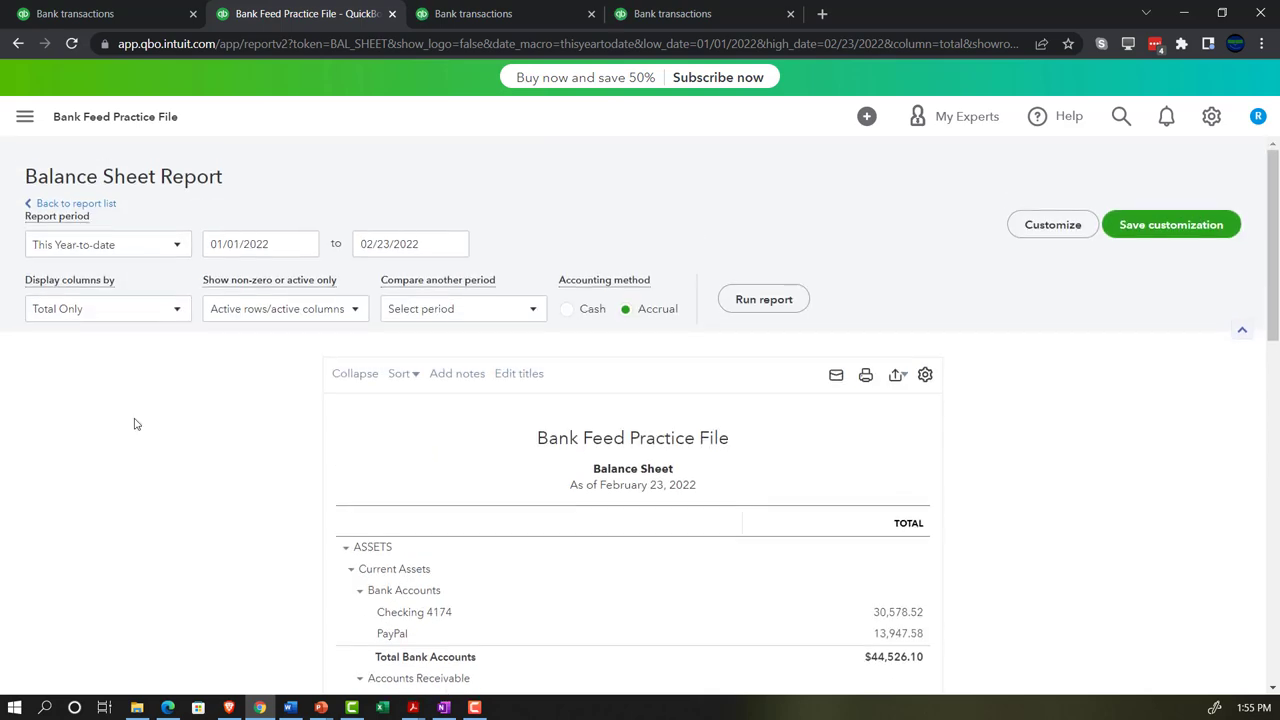
Set the Balance Sheet report period from 09/01/2021 to 11/30/2021.
click(232, 242)
triple_click(232, 240)
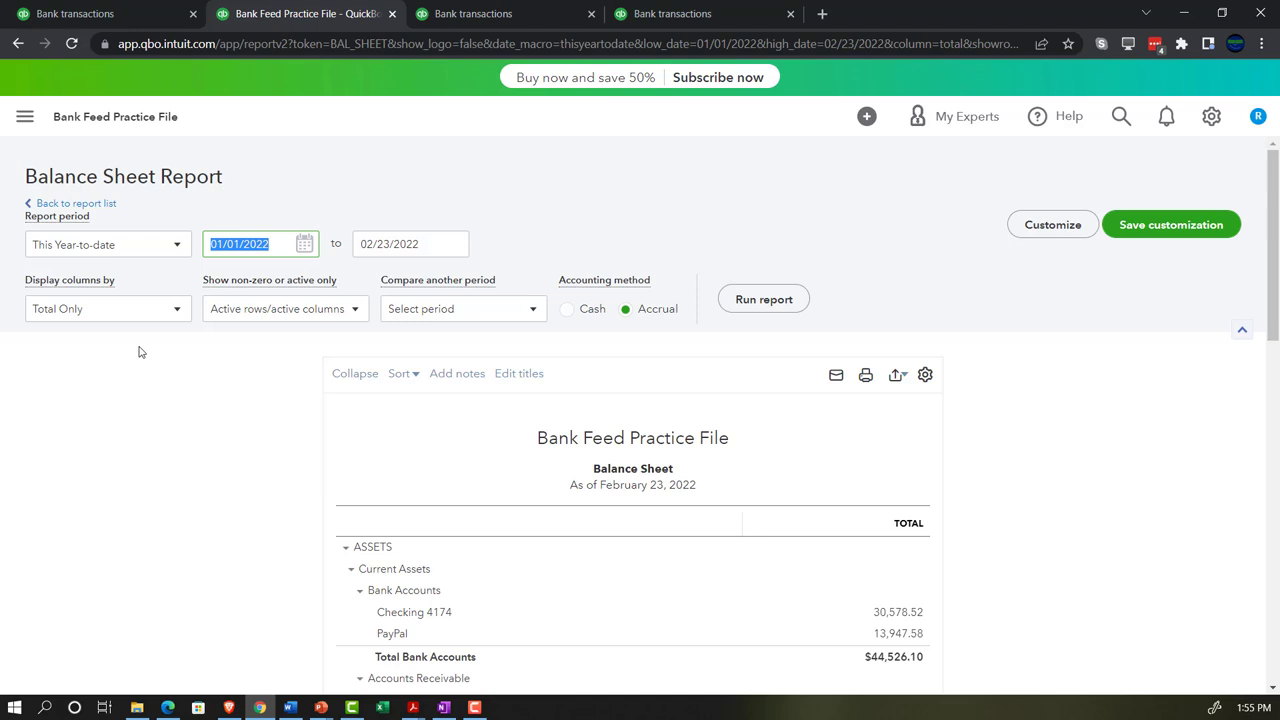
text(09/01/2021)
key(Tab)
text(11/30/2021)
key(Tab)
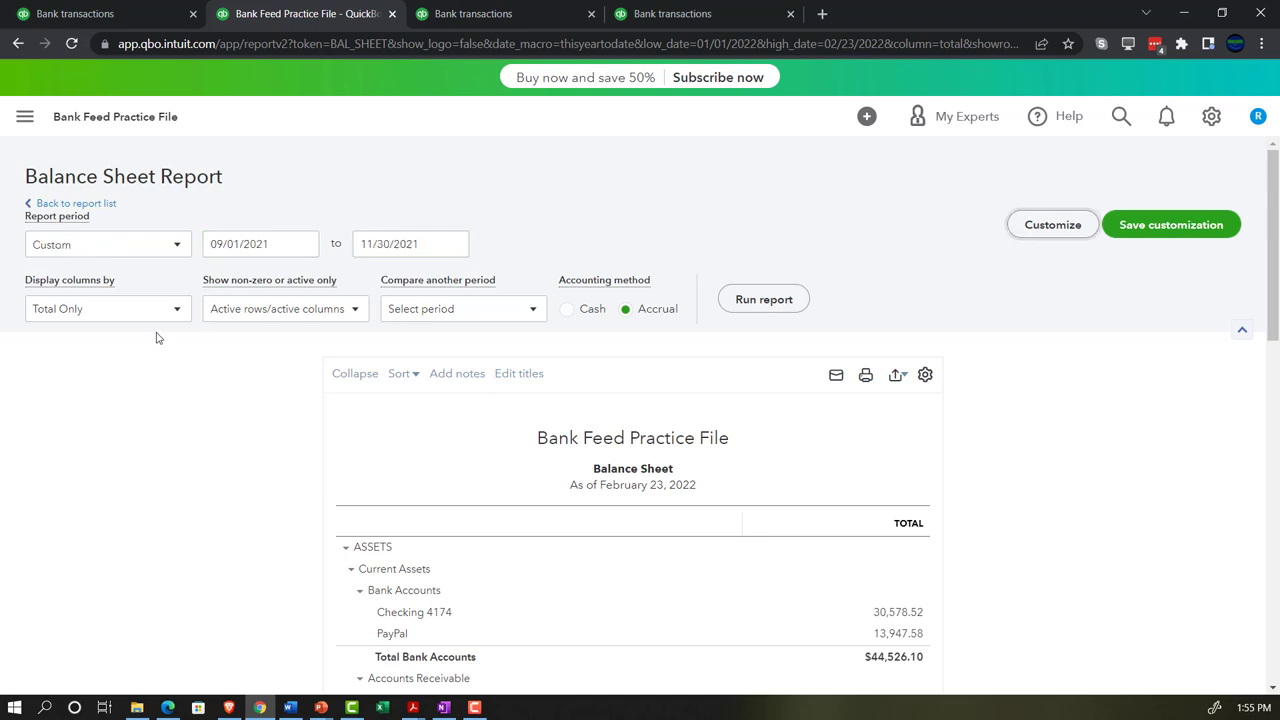
Display the Balance Sheet columns by Months and run the report.
click(171, 310)
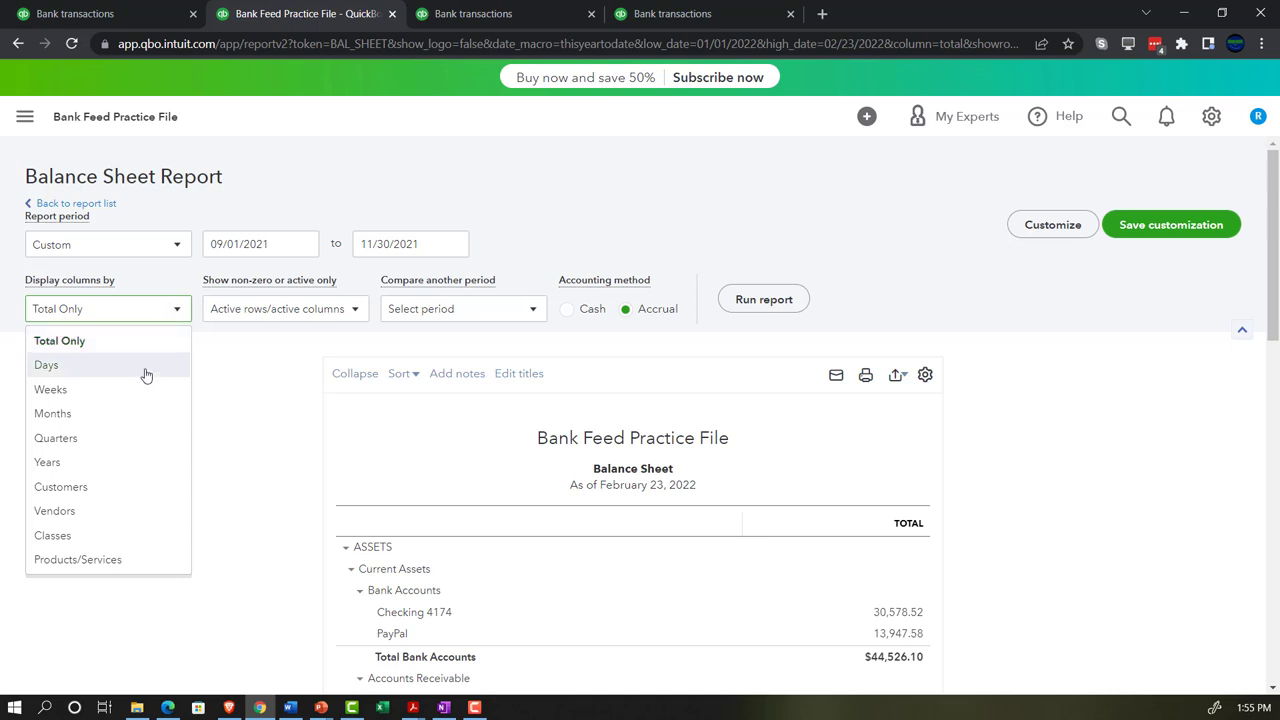
click(120, 420)
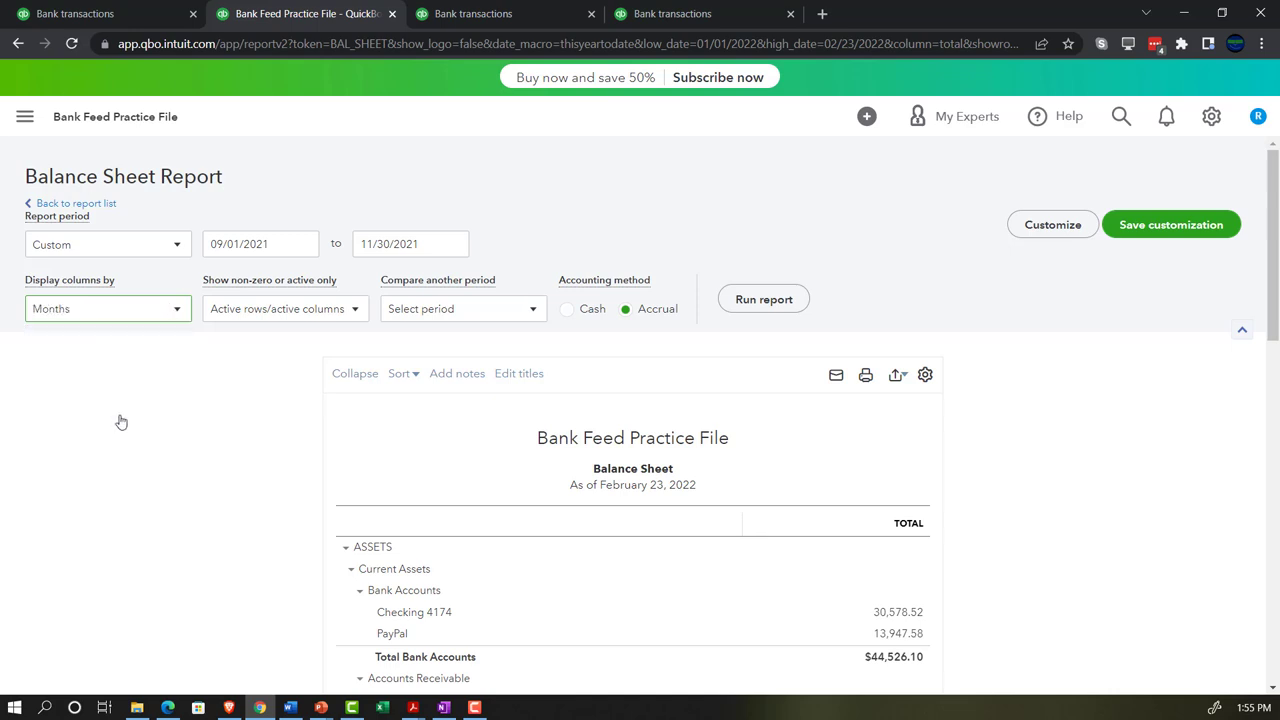
click(745, 305)
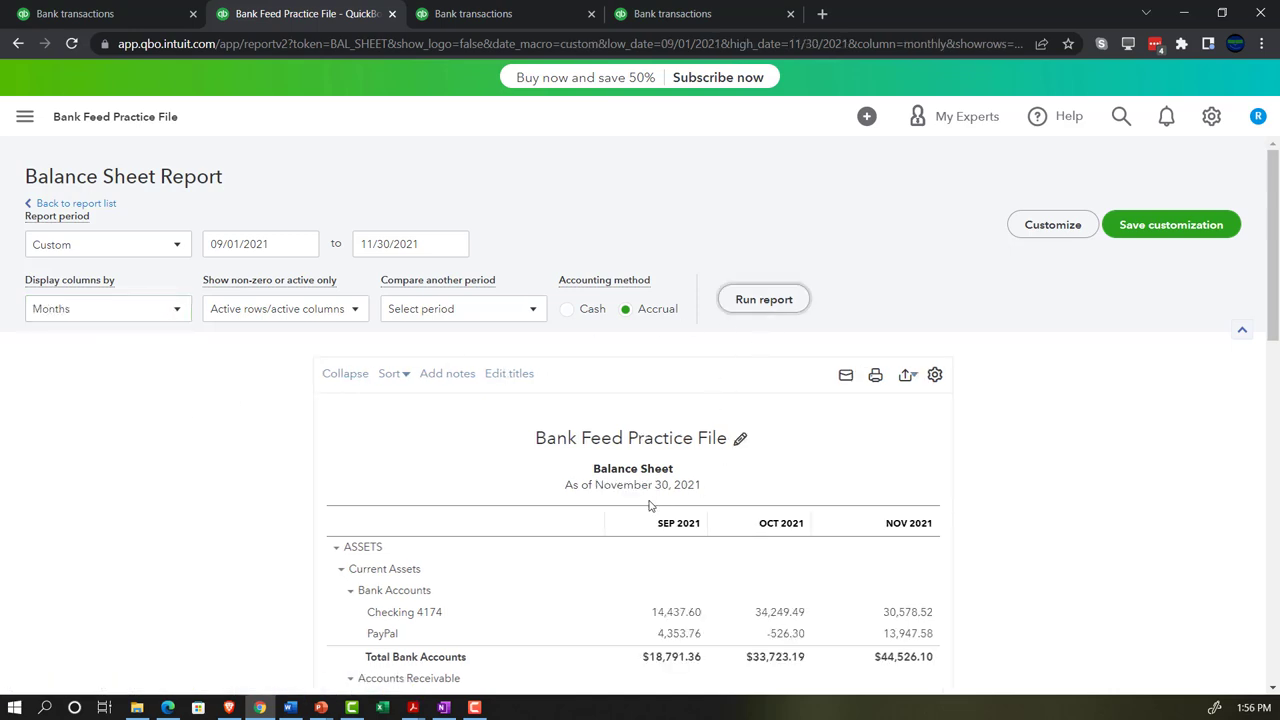
scroll(648, 507, down, 2)
key(ctrl+plus)
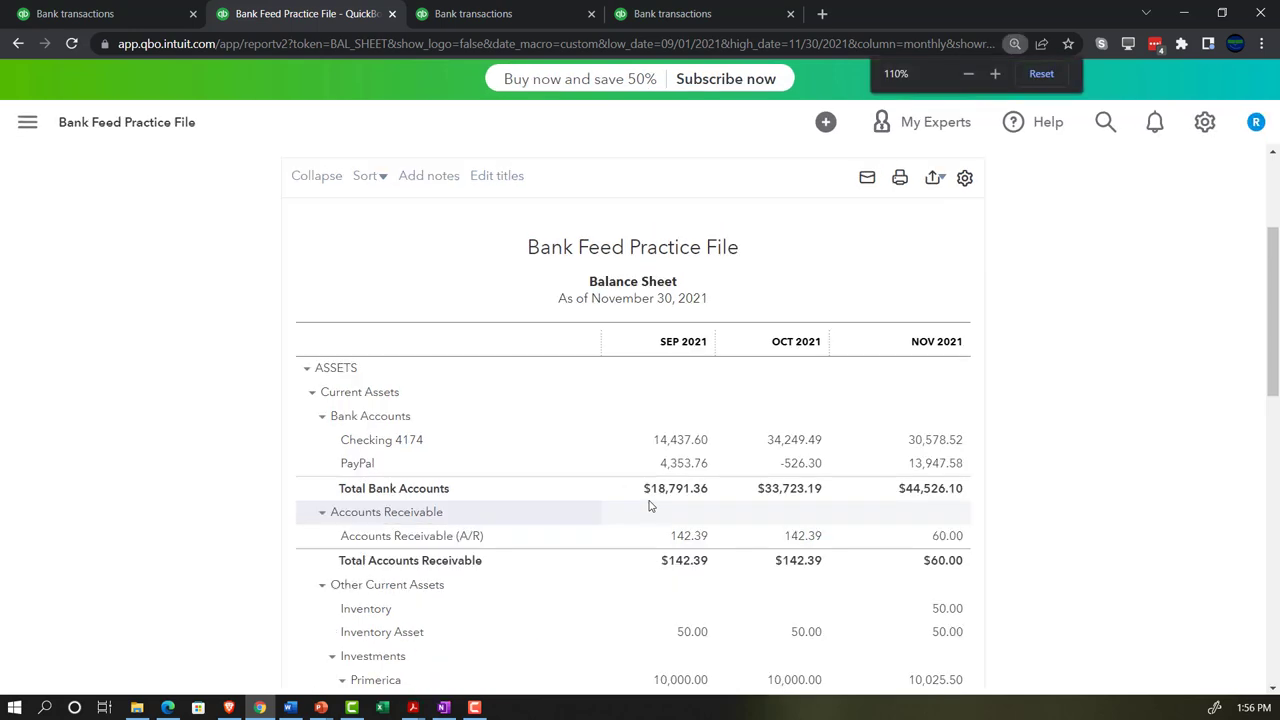
Open the Profit and Loss report in the second duplicated tab.
click(480, 14)
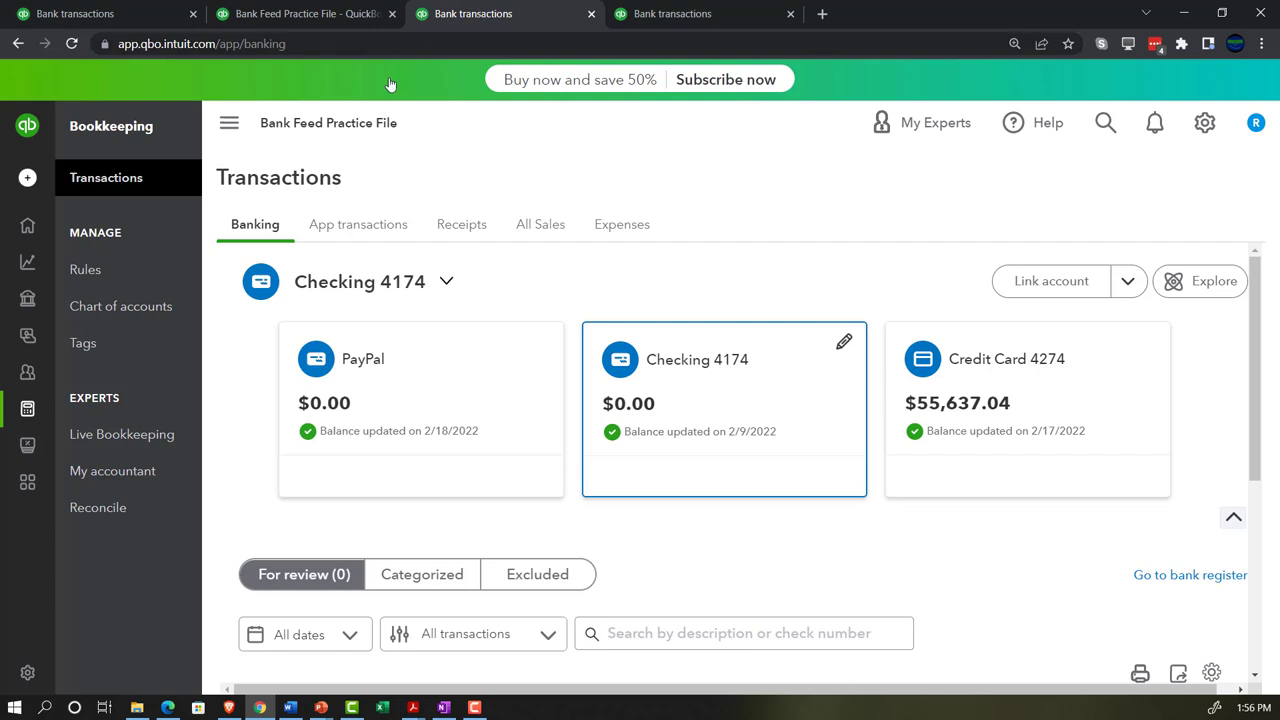
mouse_move(30, 222)
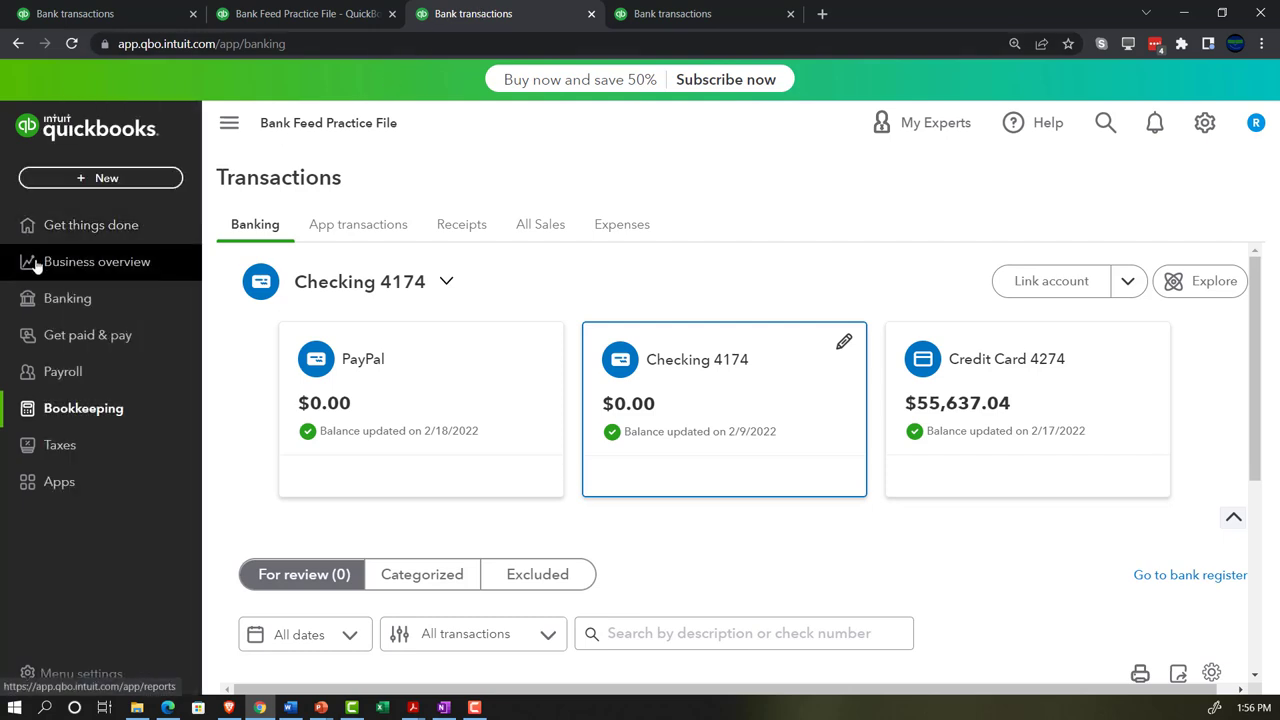
click(36, 264)
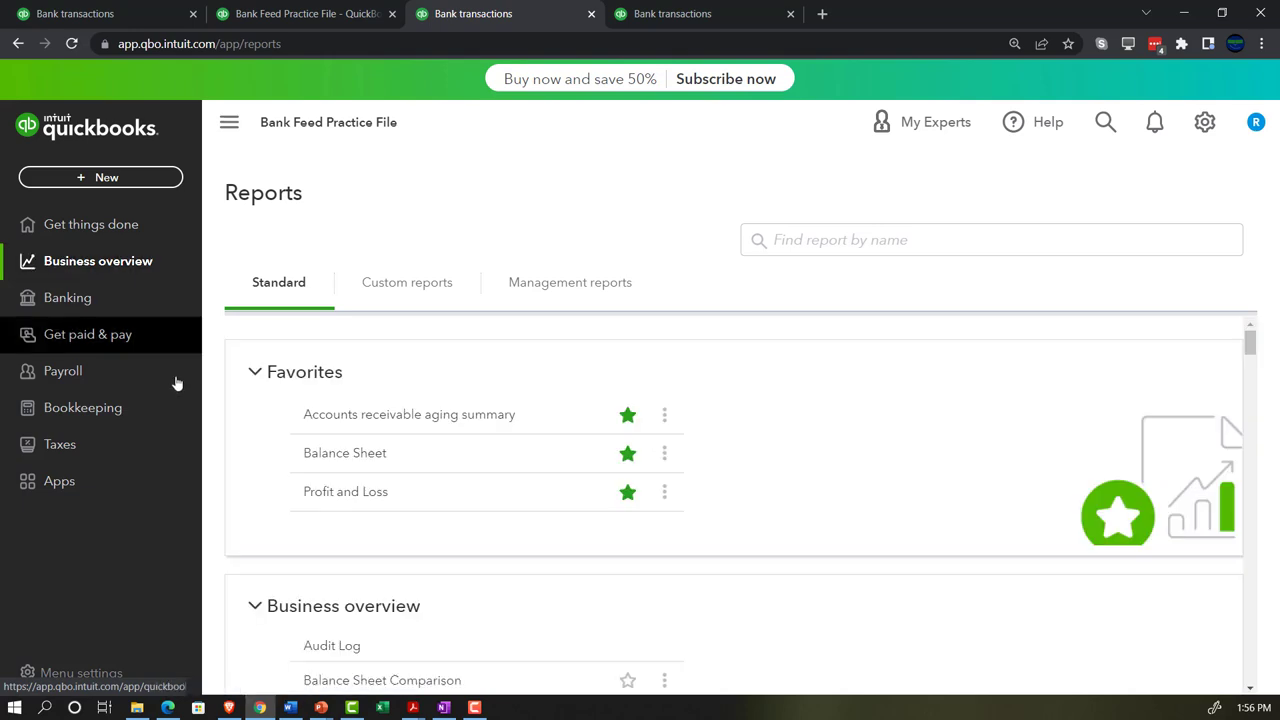
click(318, 491)
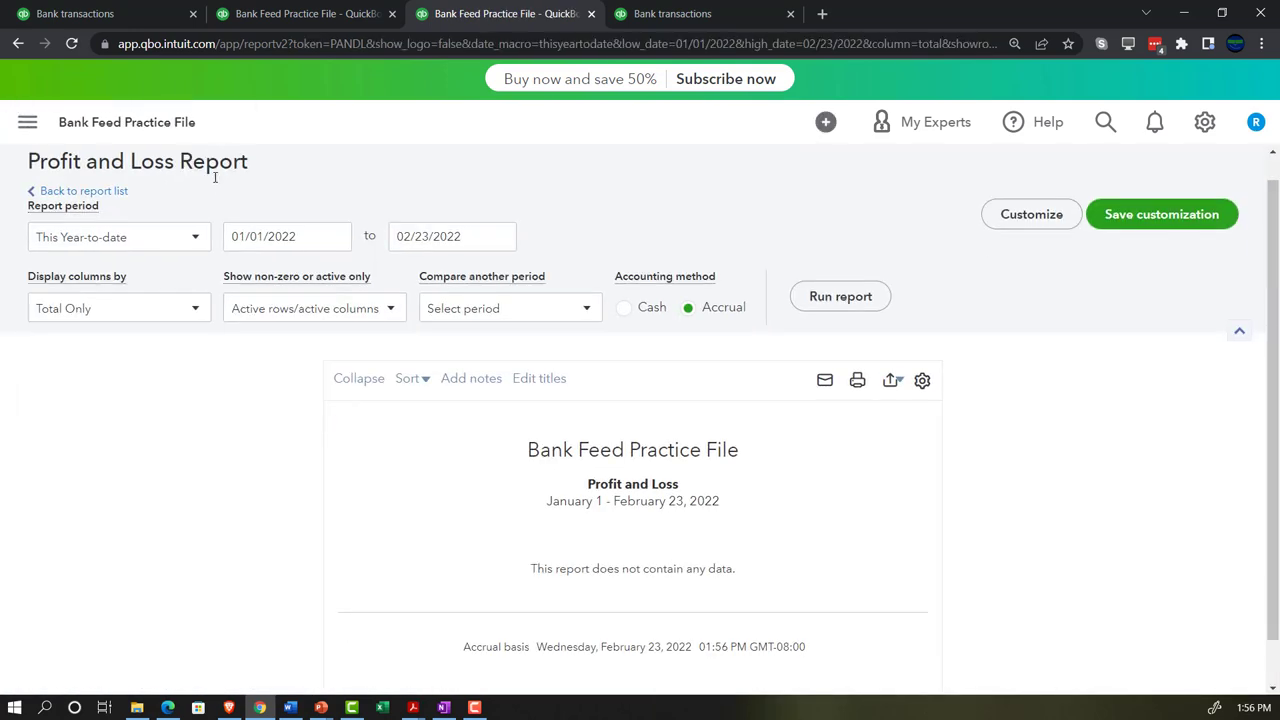
Set the Profit and Loss report period from 09/01/2021 to 11/30/2021.
click(292, 236)
drag(292, 236, 229, 238)
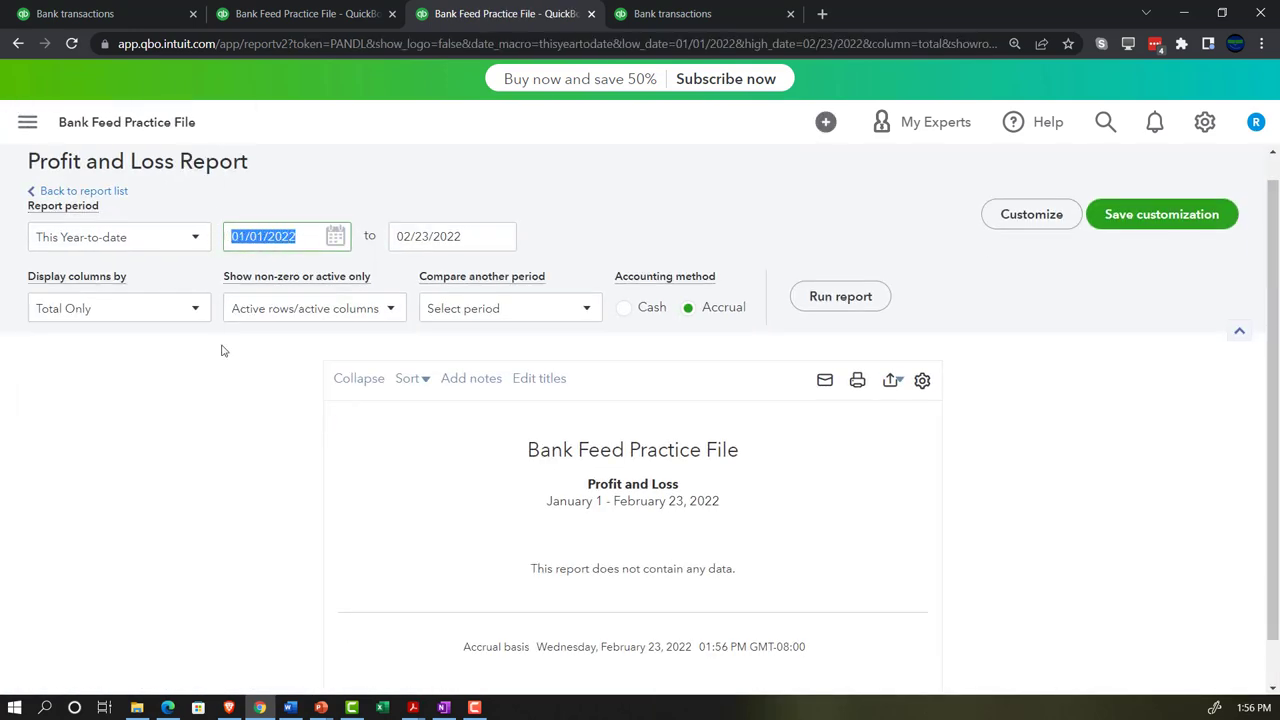
text(09)
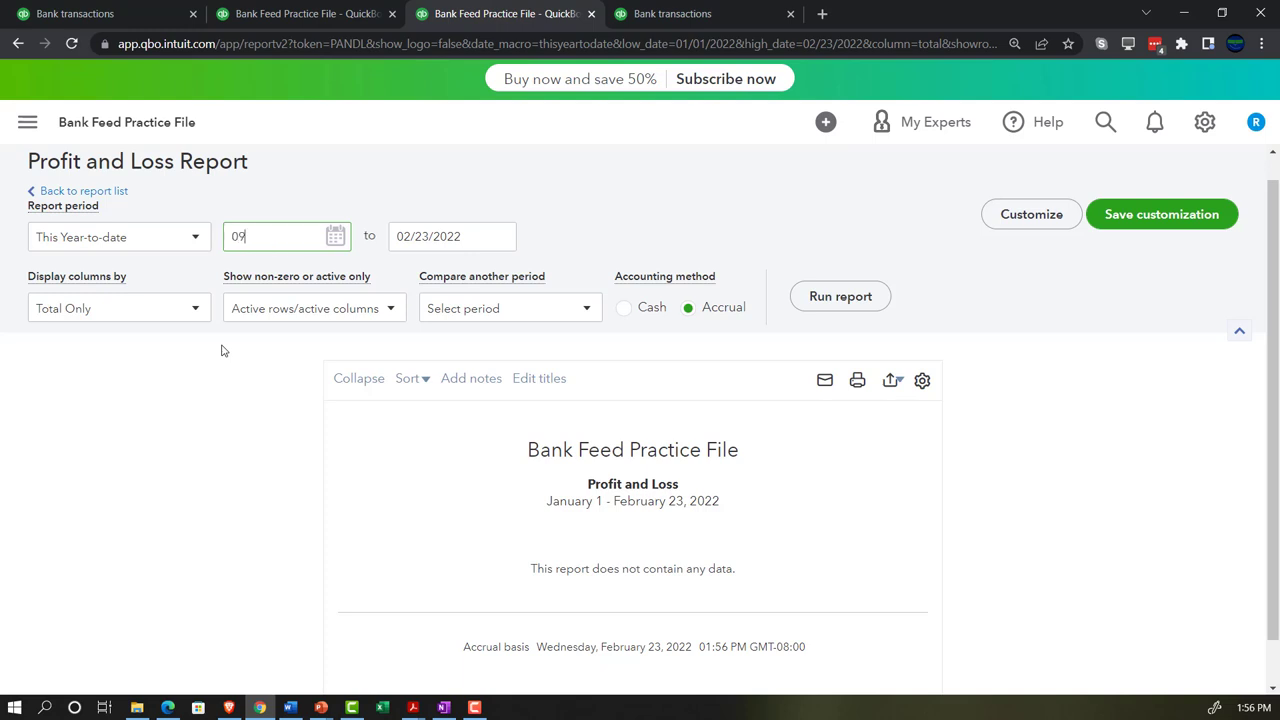
text(/01/2021)
key(Tab)
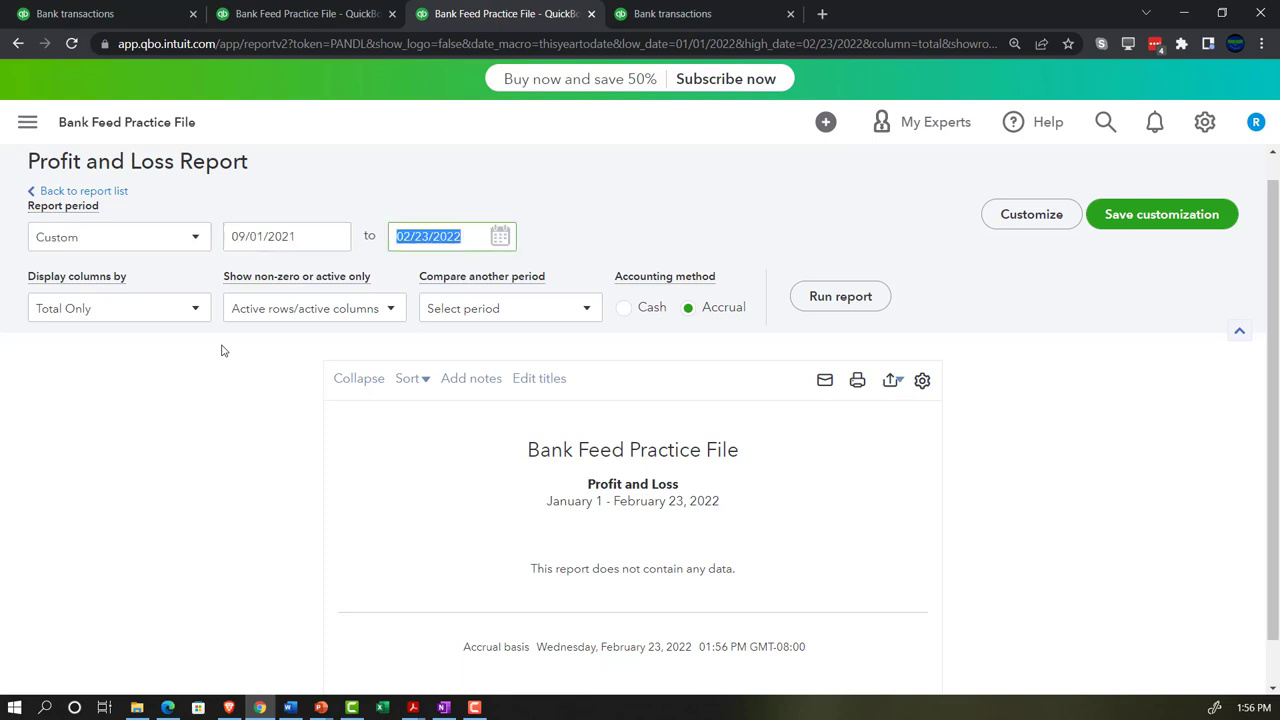
text(113021)
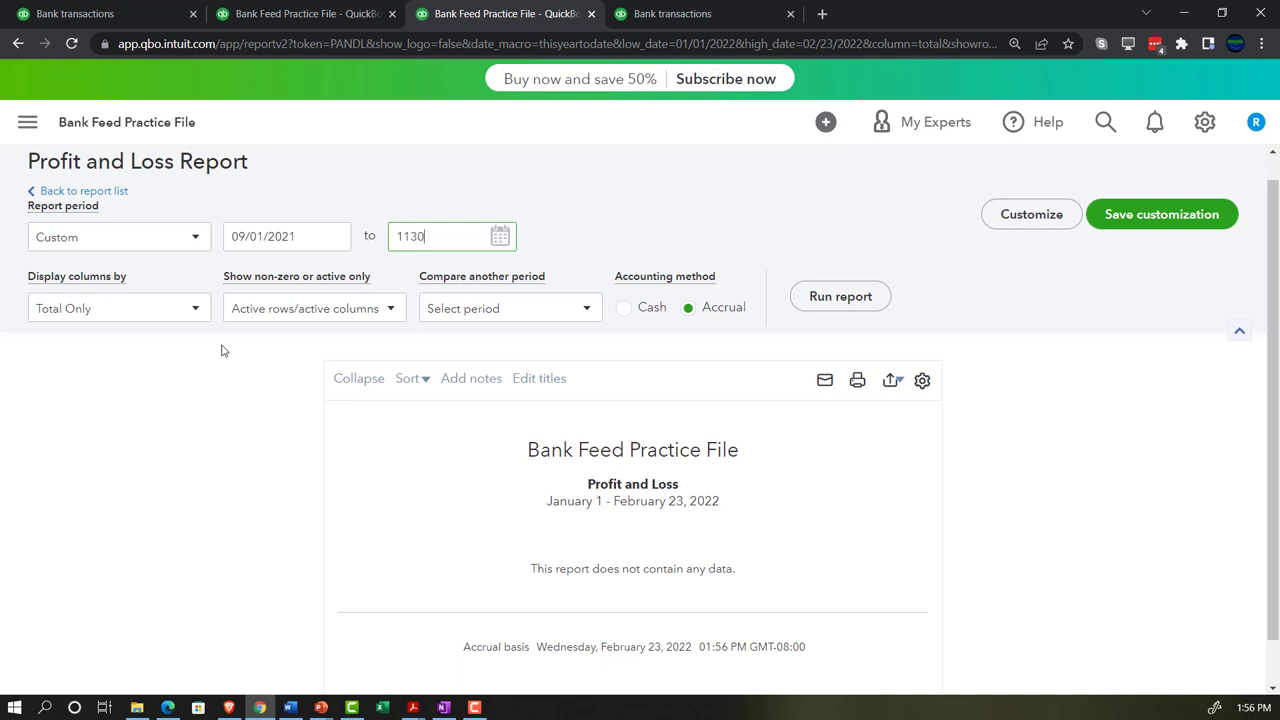
click(222, 350)
Run the Profit and Loss report for the custom period and view its income section.
click(856, 296)
scroll(789, 331, down, 2)
key(ctrl+plus)
key(ctrl+plus)
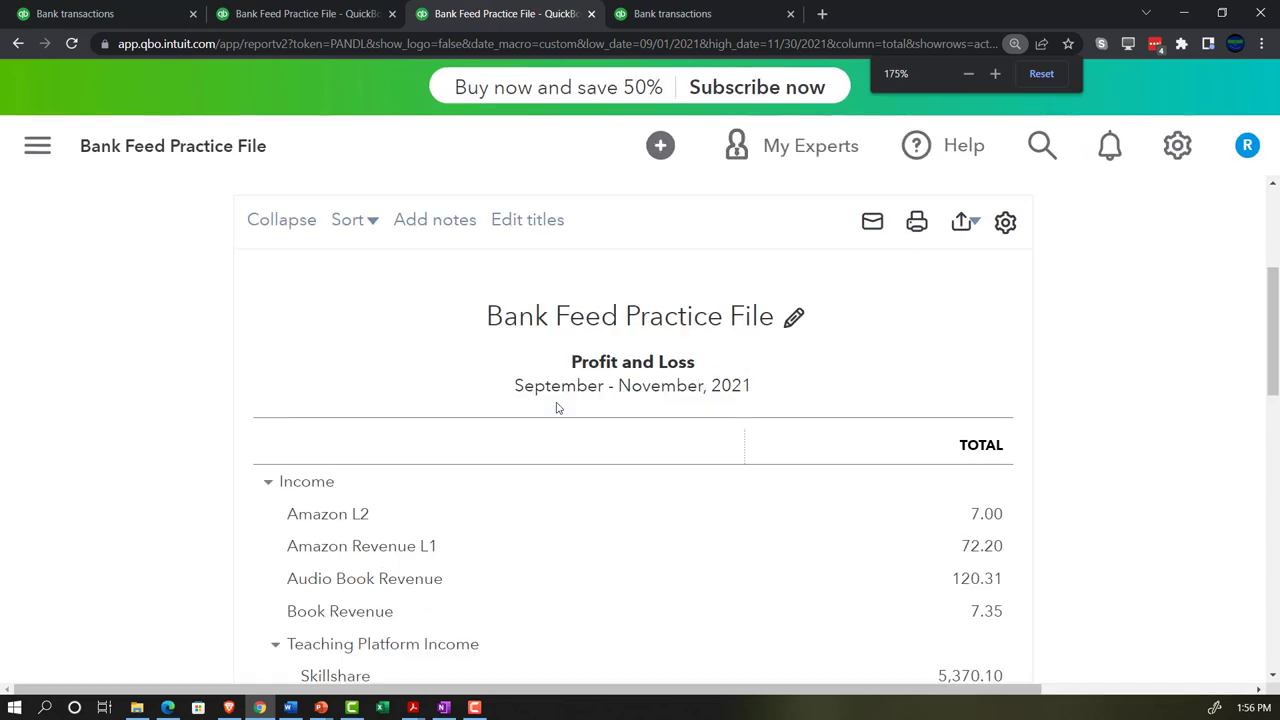
key(ctrl+plus)
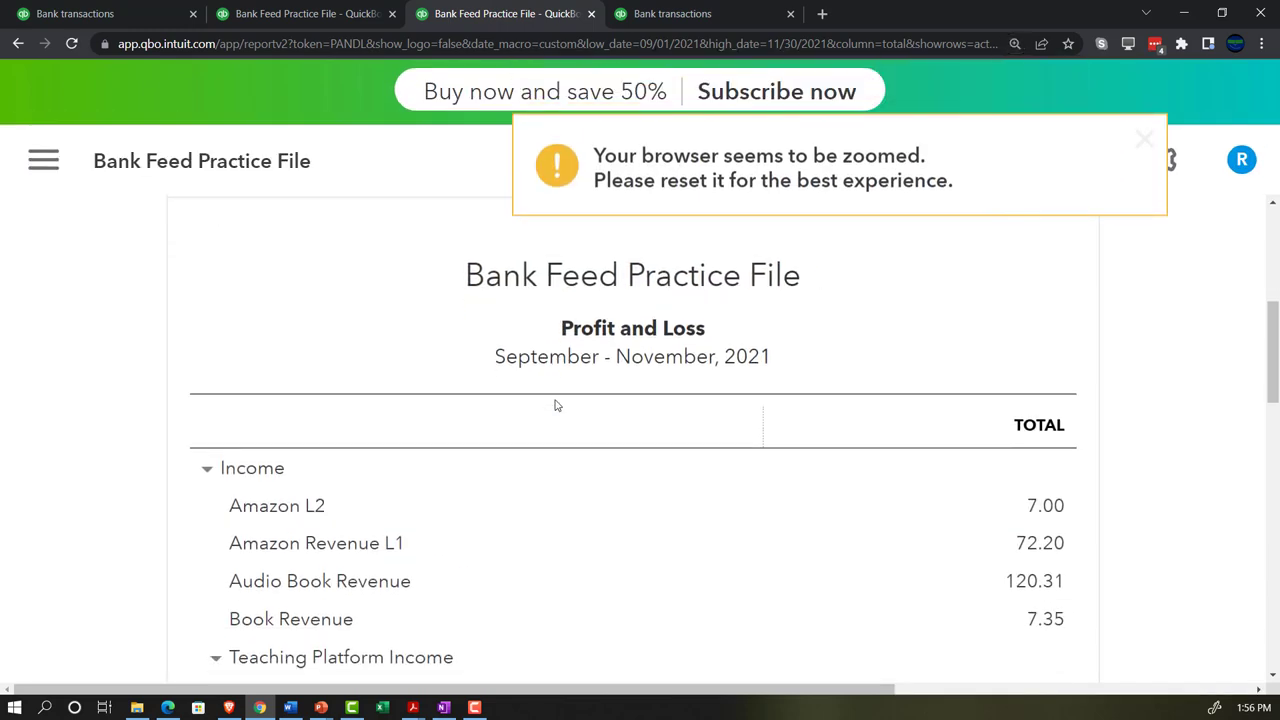
scroll(557, 405, down, 1)
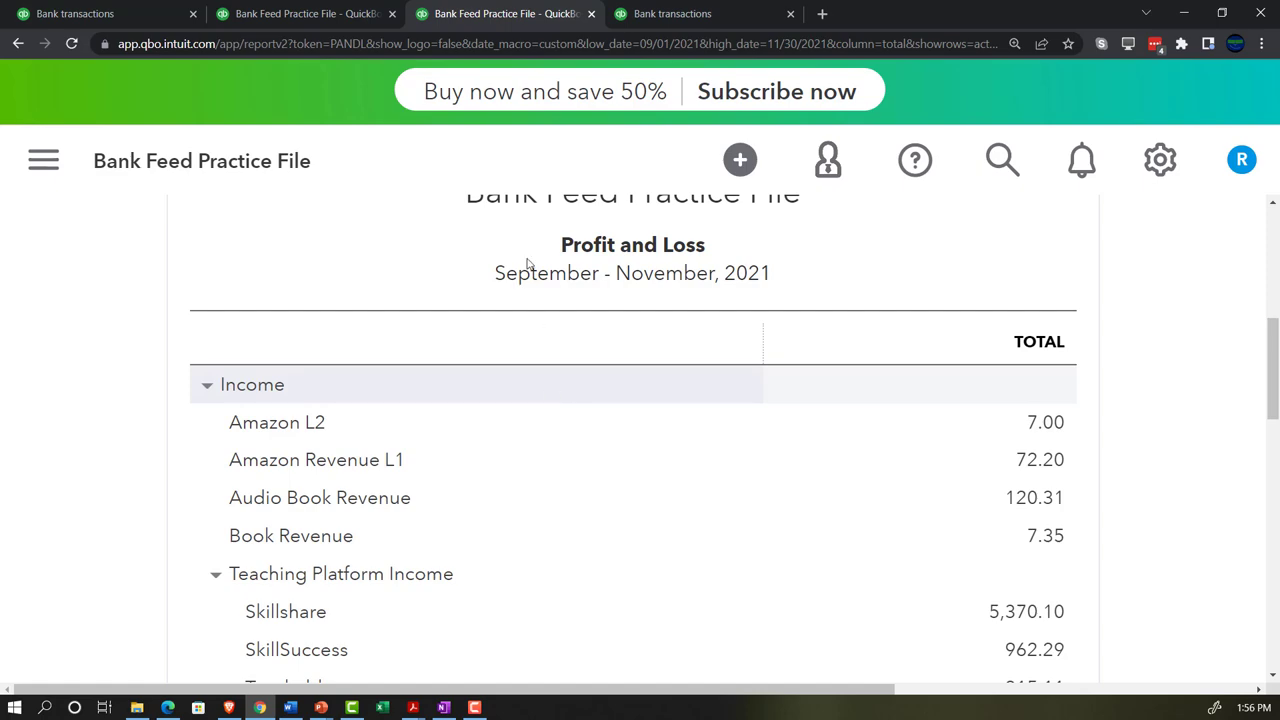
Open the transaction report behind the November 2021 balance of Checking 4174 on the monthly Balance Sheet.
click(323, 15)
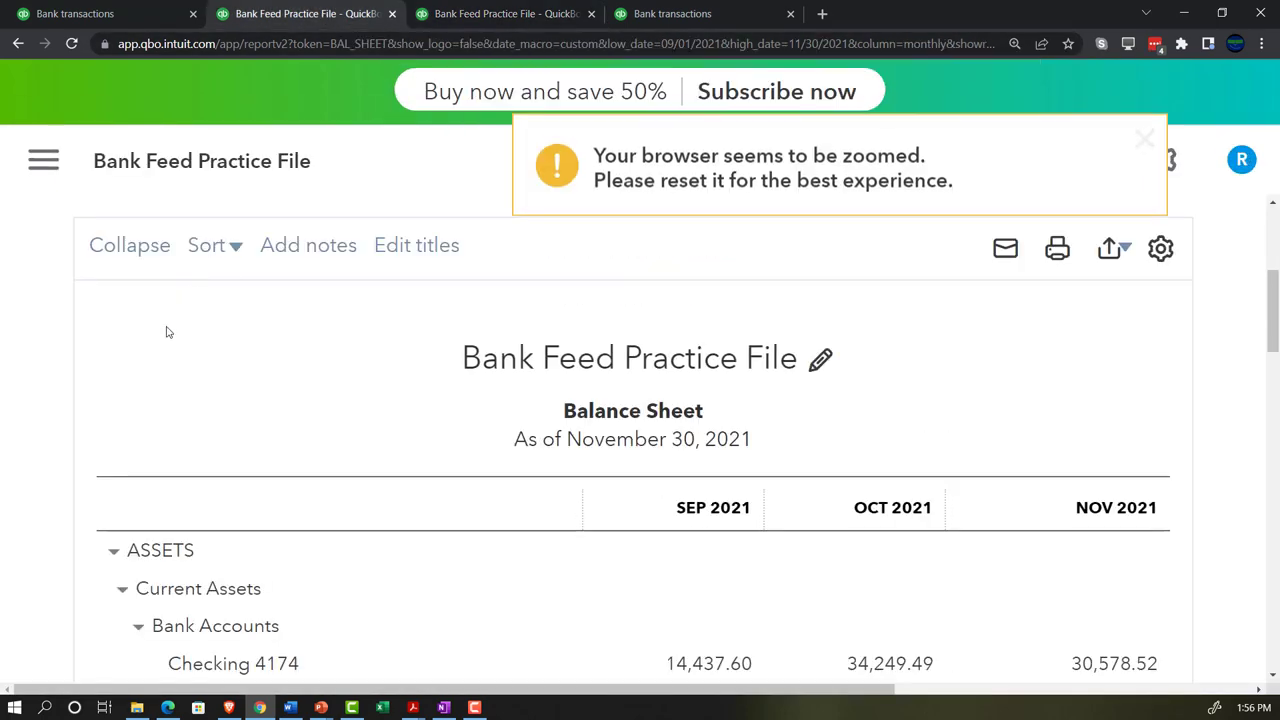
scroll(170, 409, down, 1)
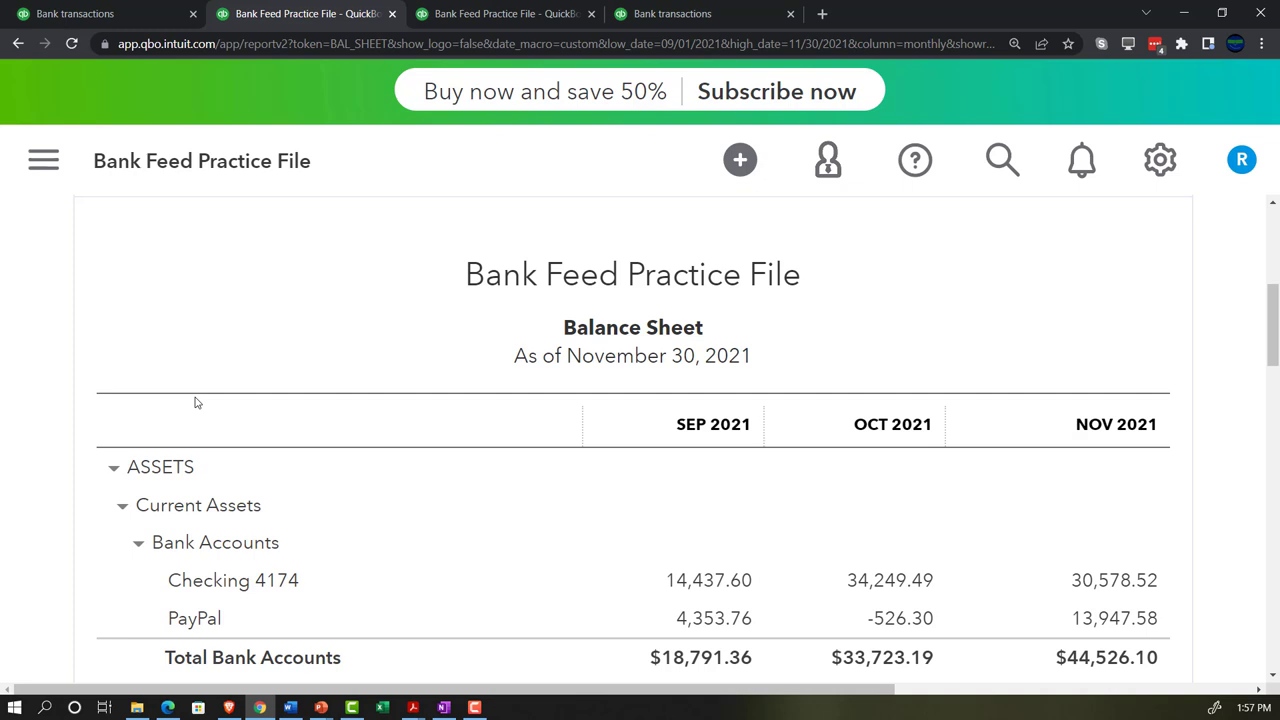
scroll(196, 402, down, 1)
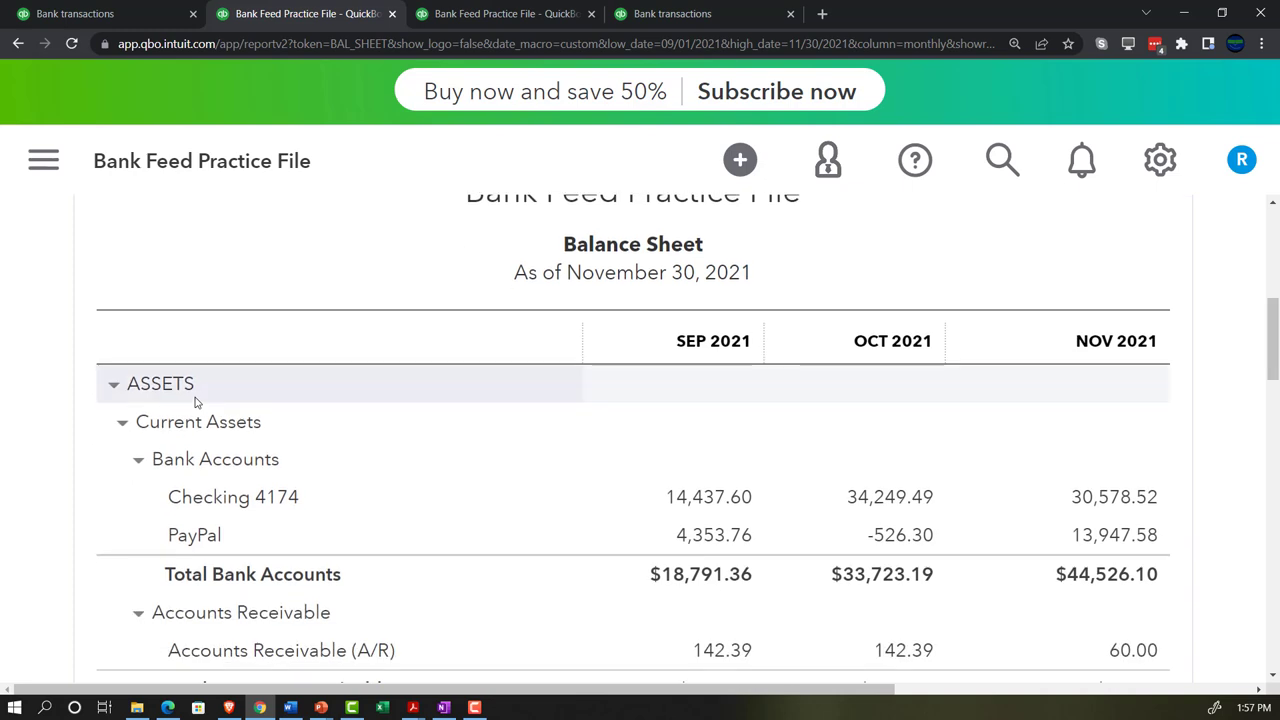
scroll(196, 402, down, 1)
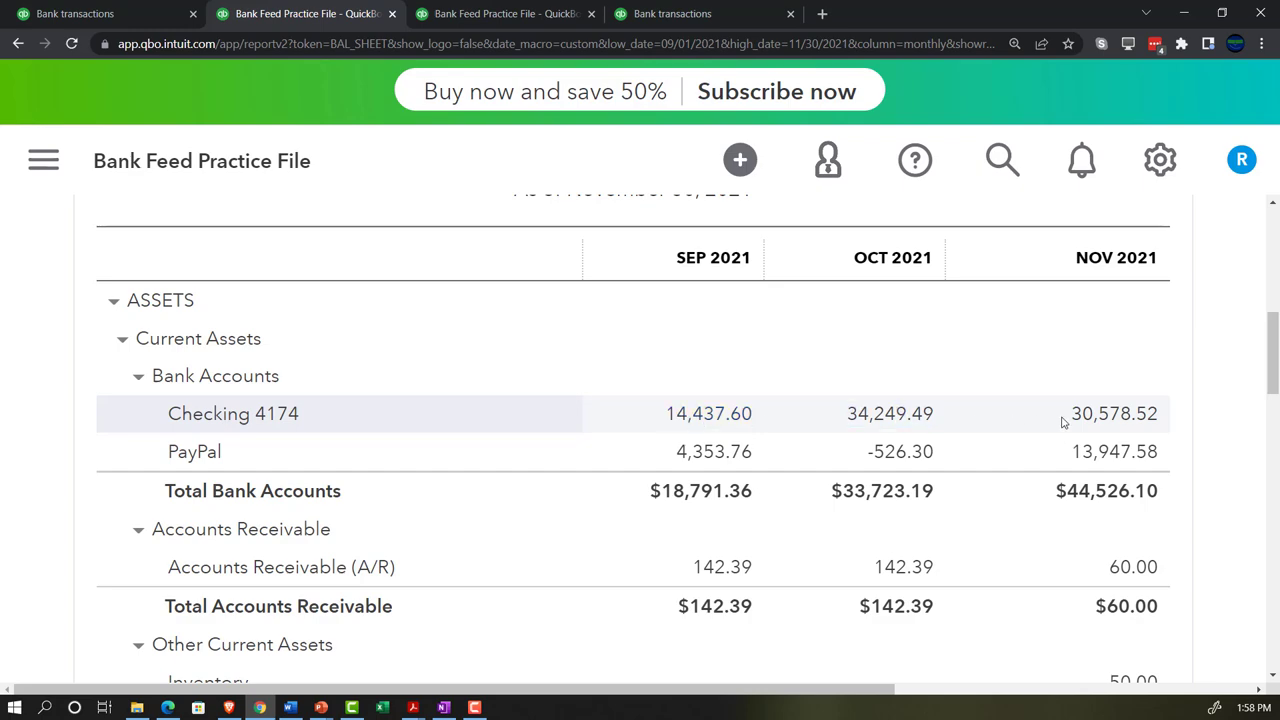
click(1103, 418)
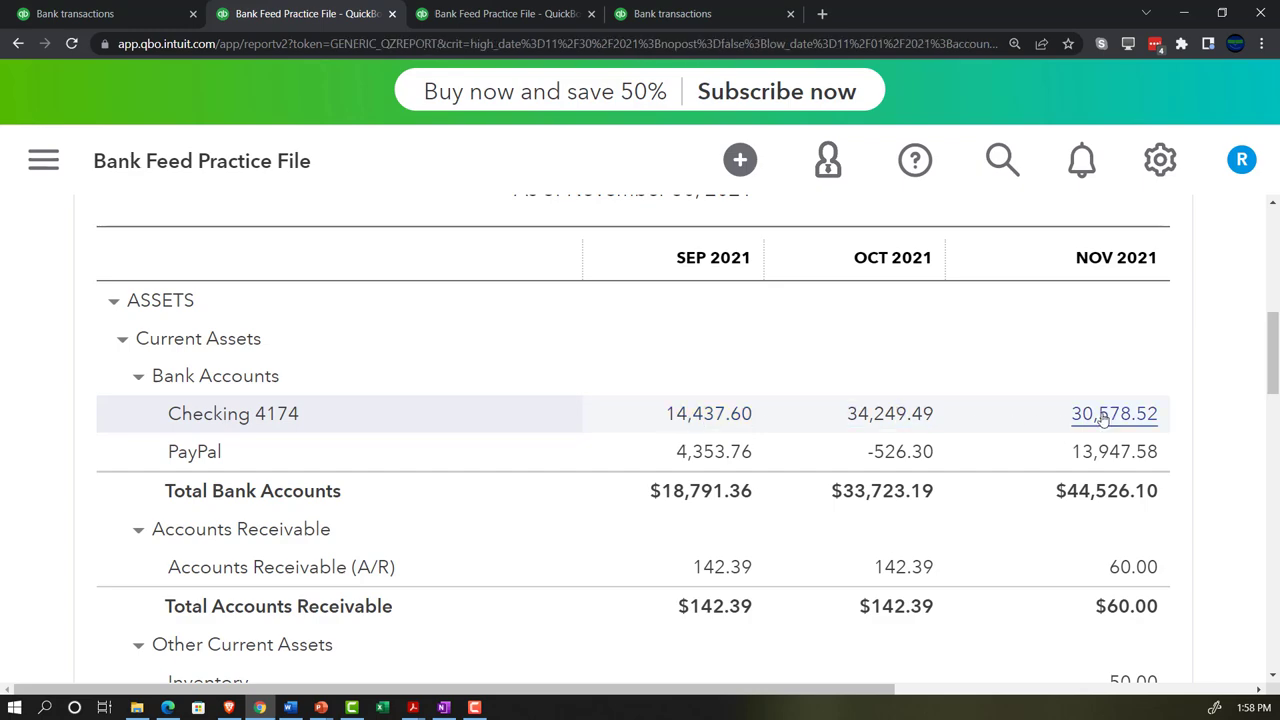
key(ctrl+plus)
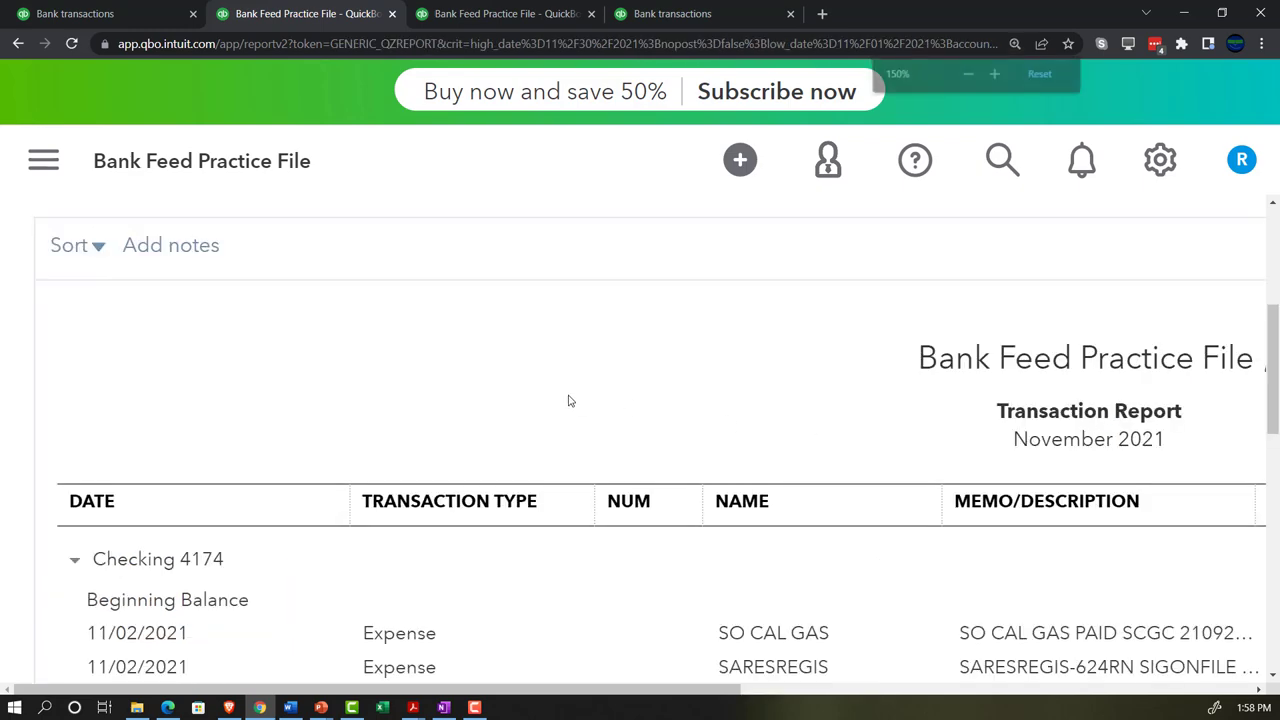
key(ctrl+minus)
key(ctrl+minus)
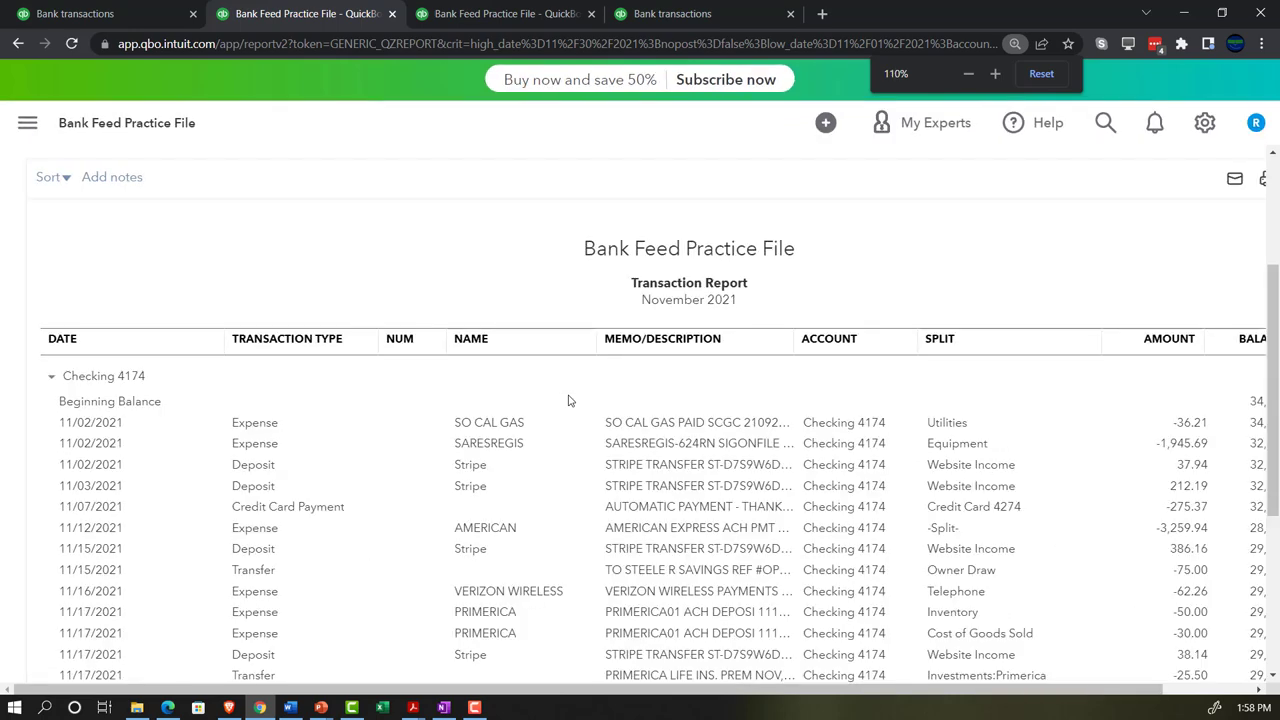
Set the Checking 4174 transaction report period from 01/01/2021 to 12/31/2021 and run the report.
scroll(450, 400, up, 3)
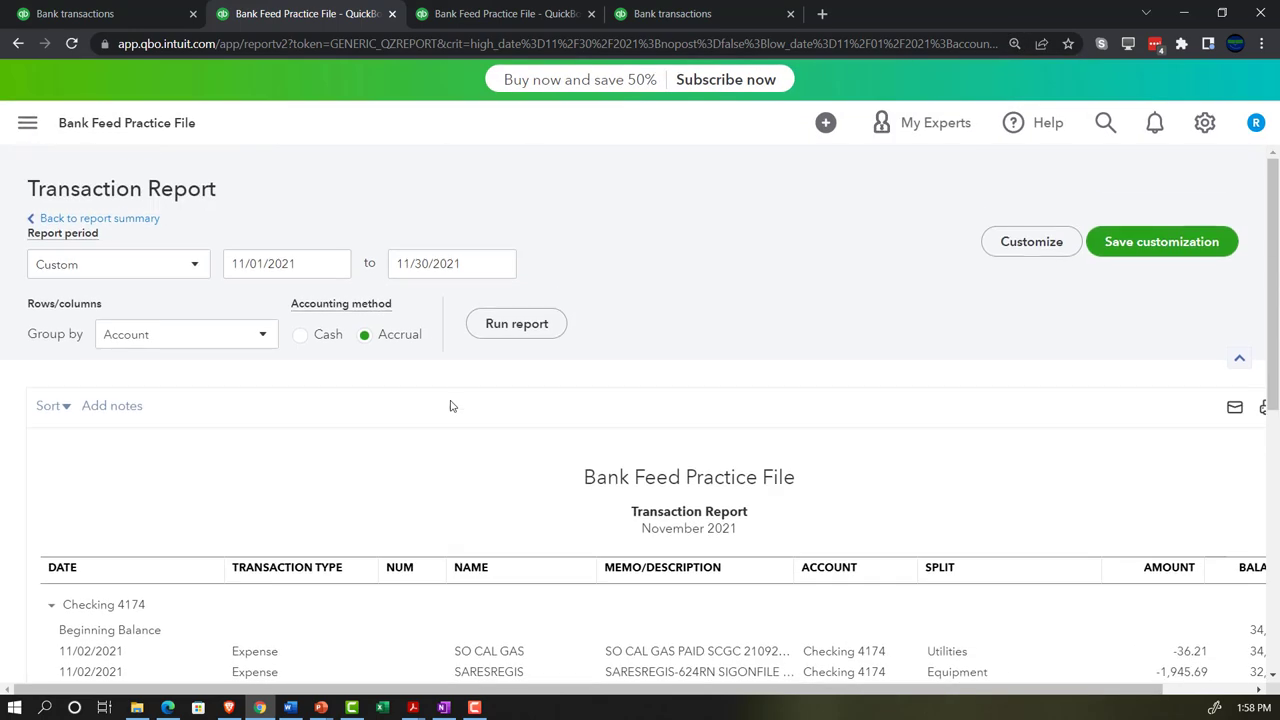
drag(298, 263, 158, 275)
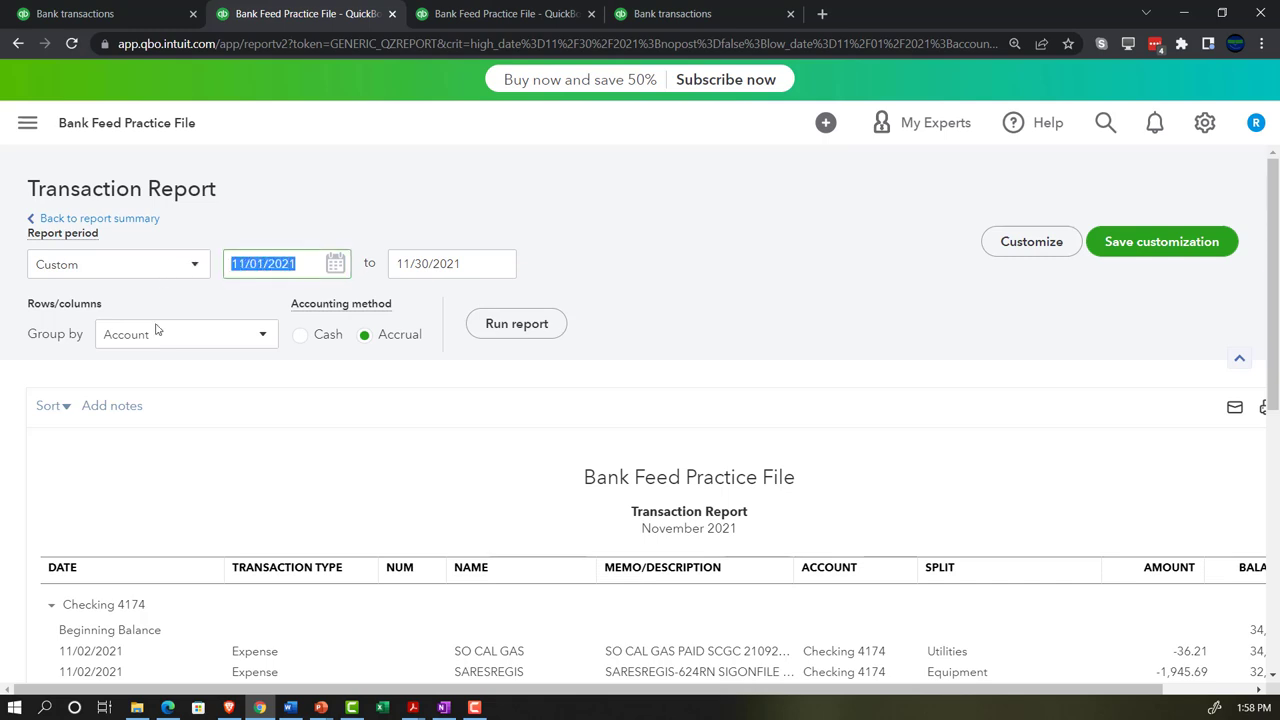
text(01/01)
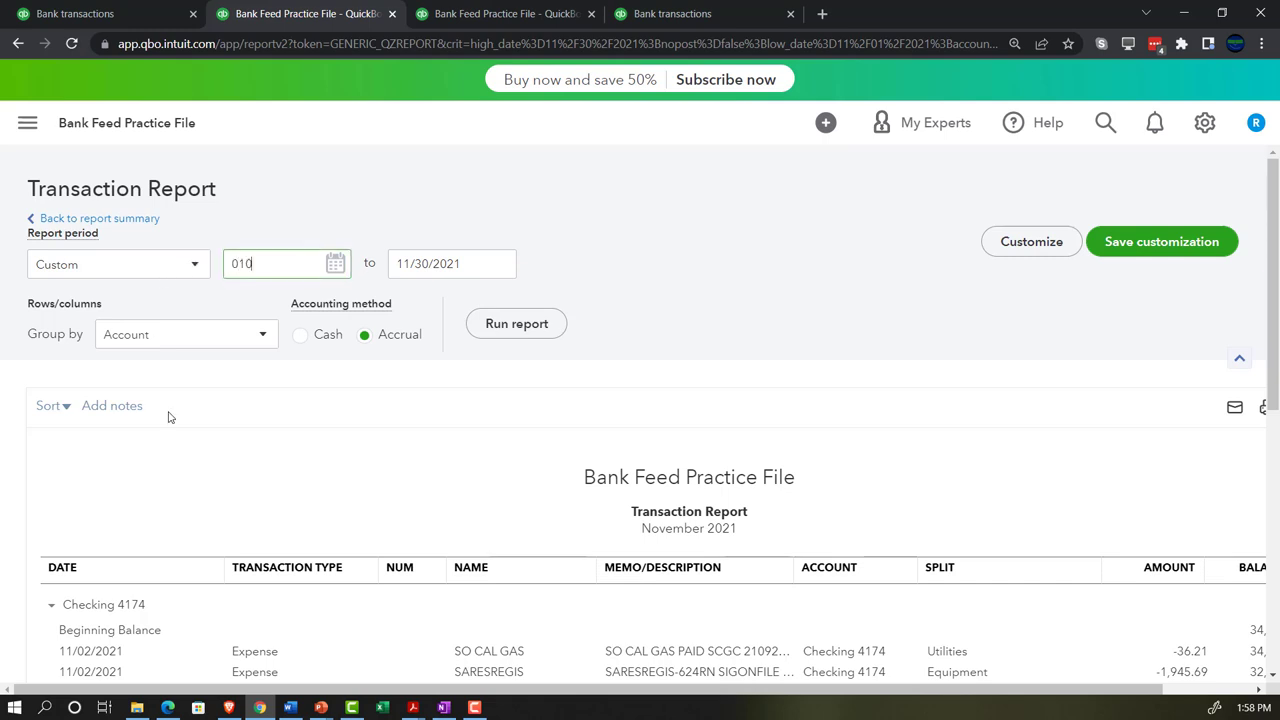
key(Tab)
text(12/31)
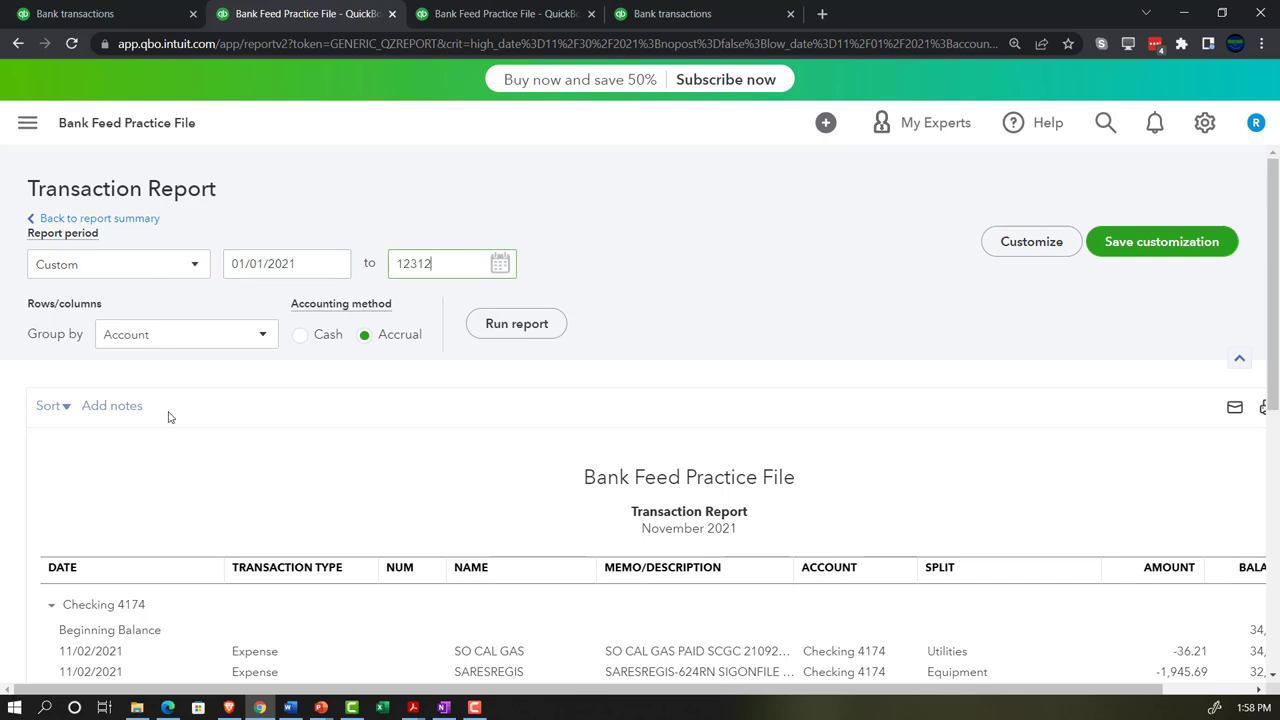
key(Tab)
click(535, 324)
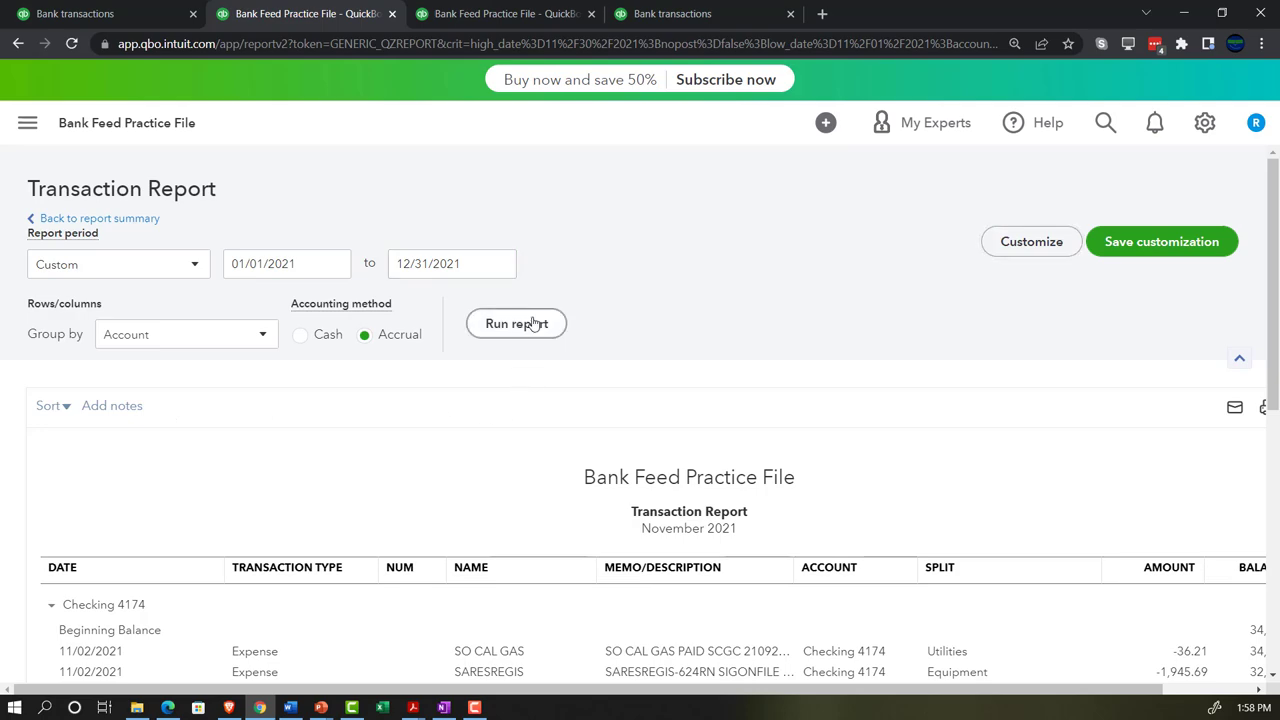
Examine the transaction types, dates and split accounts of the 2021 Checking 4174 transactions through the end of the report.
scroll(530, 323, down, 3)
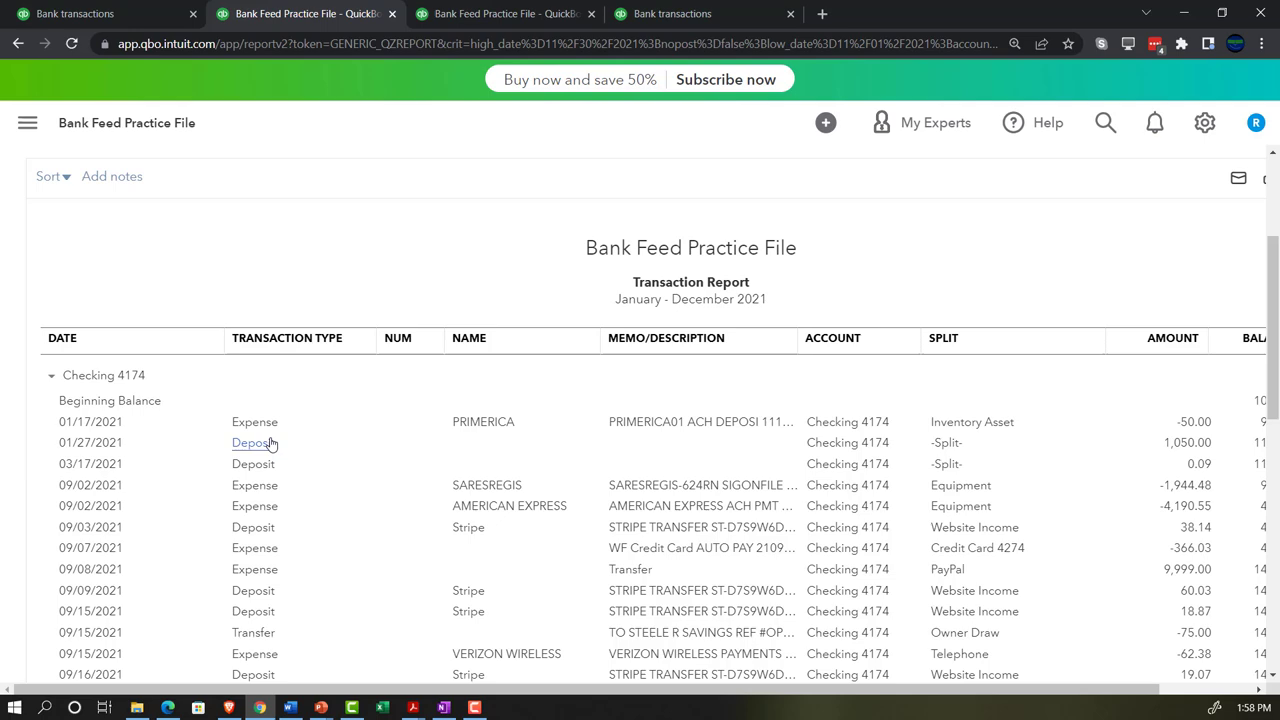
scroll(270, 443, down, 3)
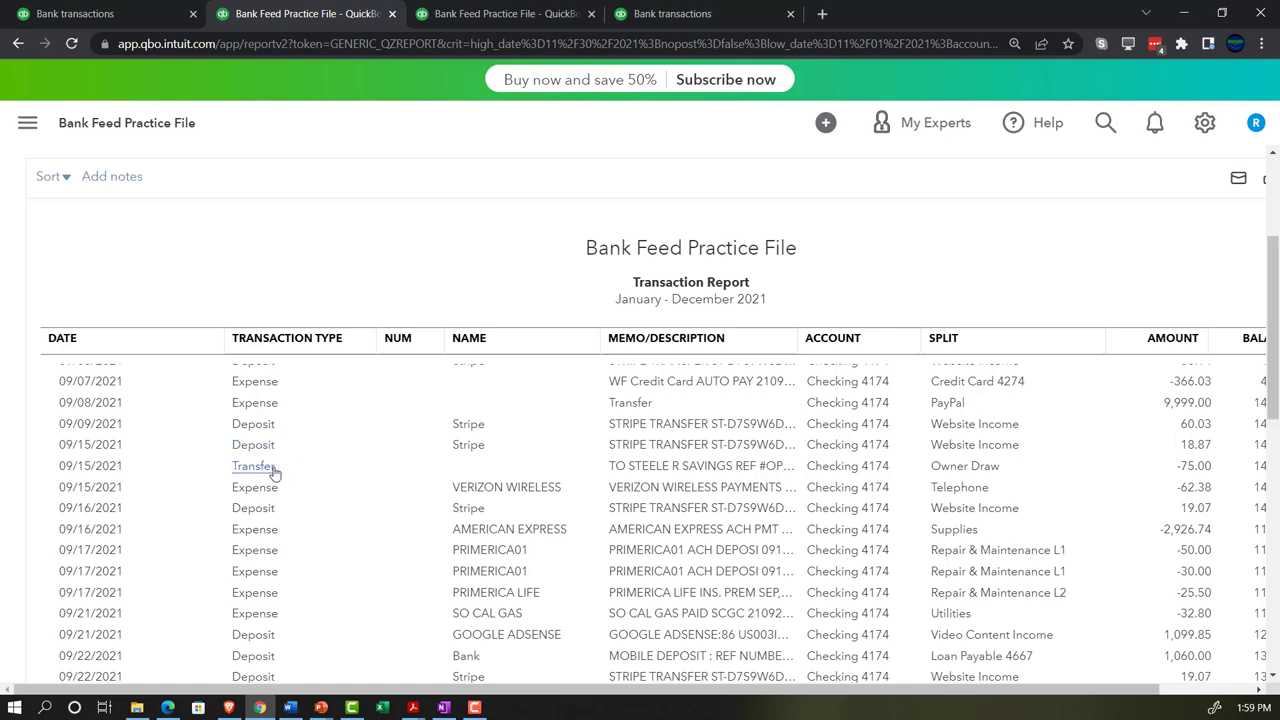
scroll(275, 472, down, 5)
scroll(273, 471, down, 6)
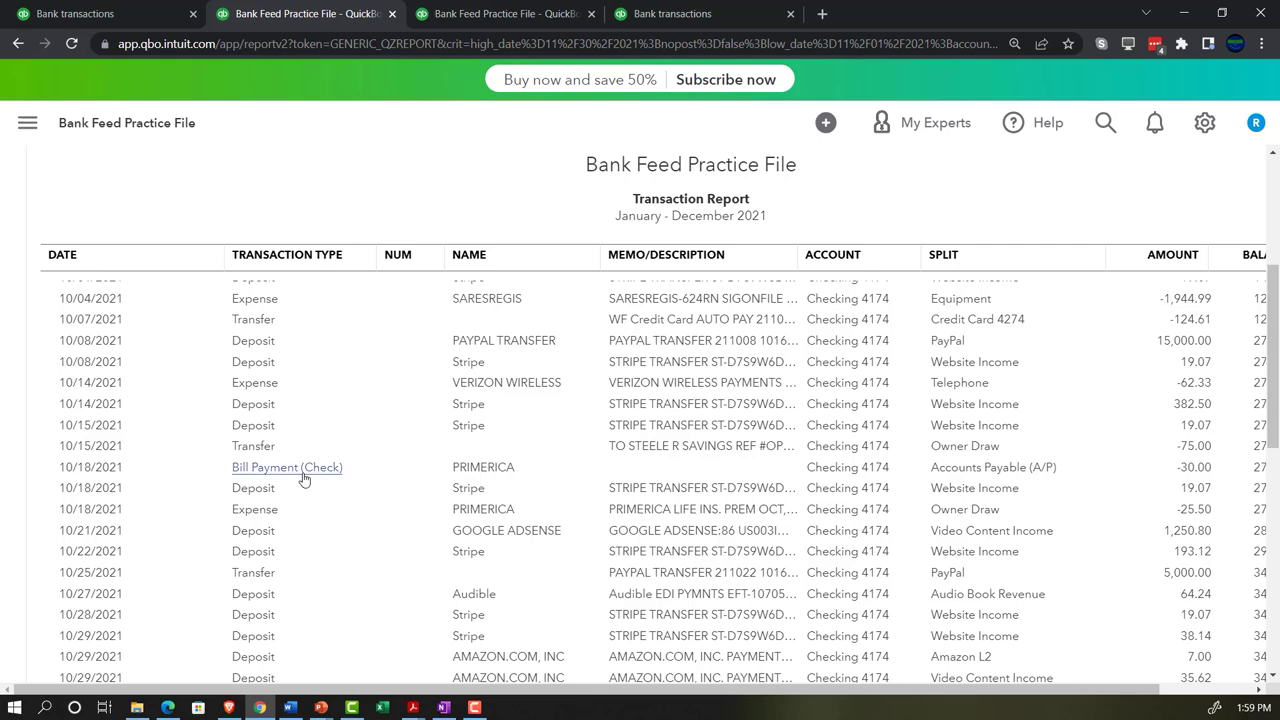
scroll(303, 480, down, 4)
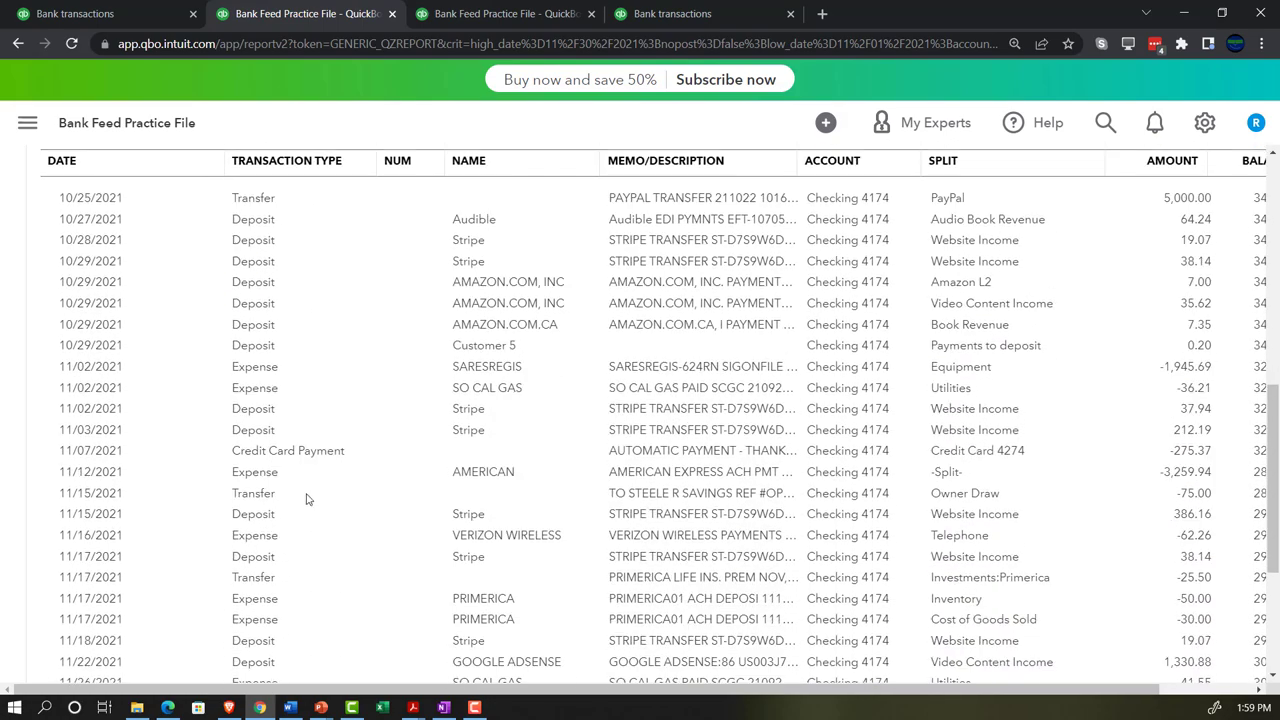
scroll(304, 462, down, 2)
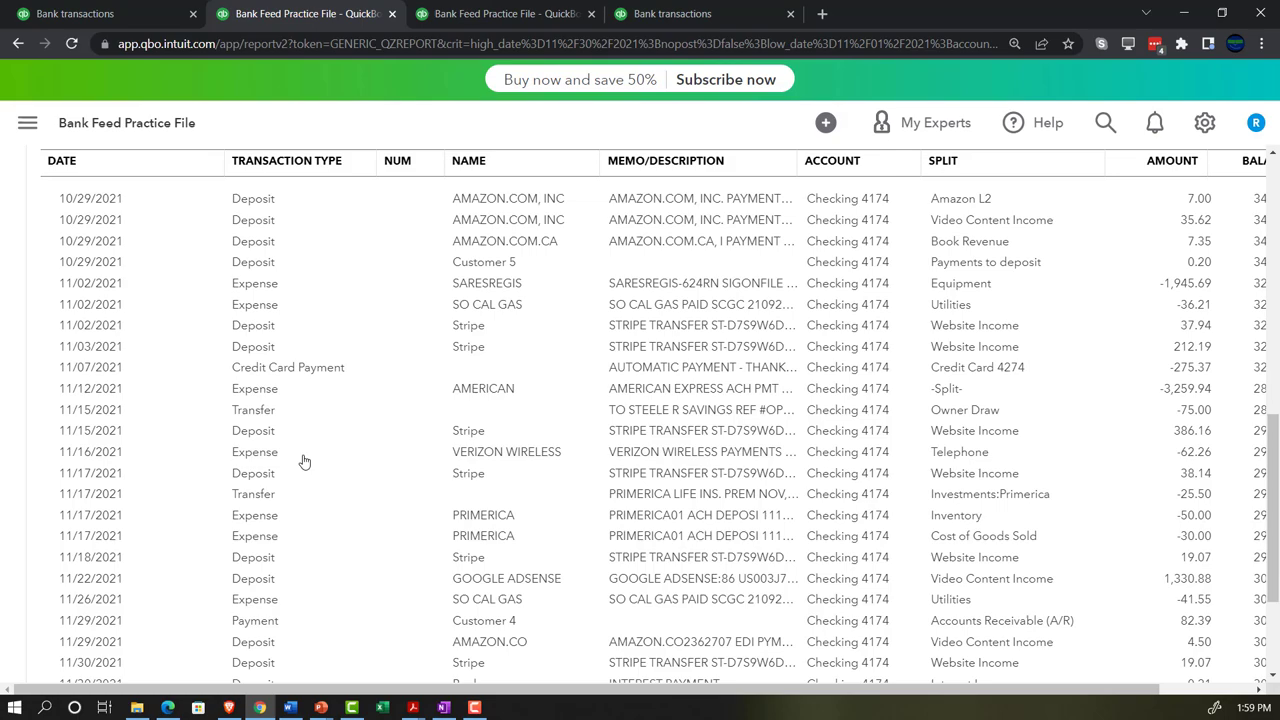
scroll(304, 461, down, 3)
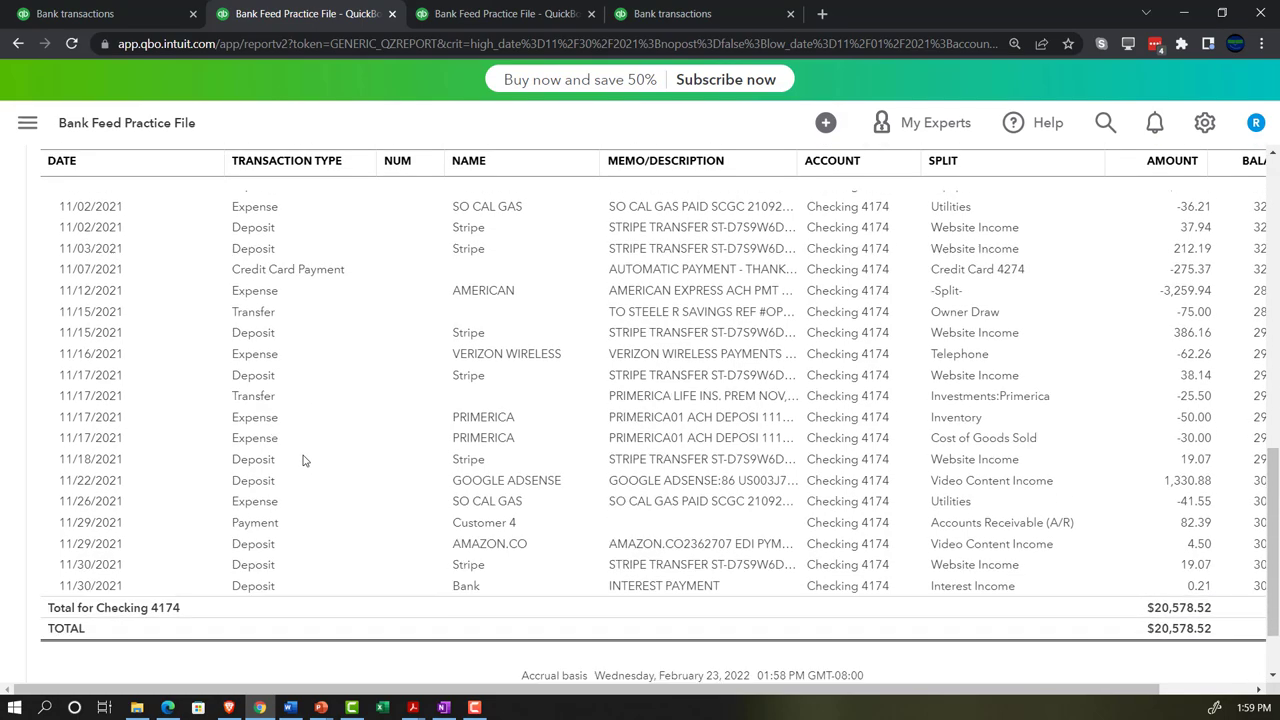
scroll(303, 460, up, 7)
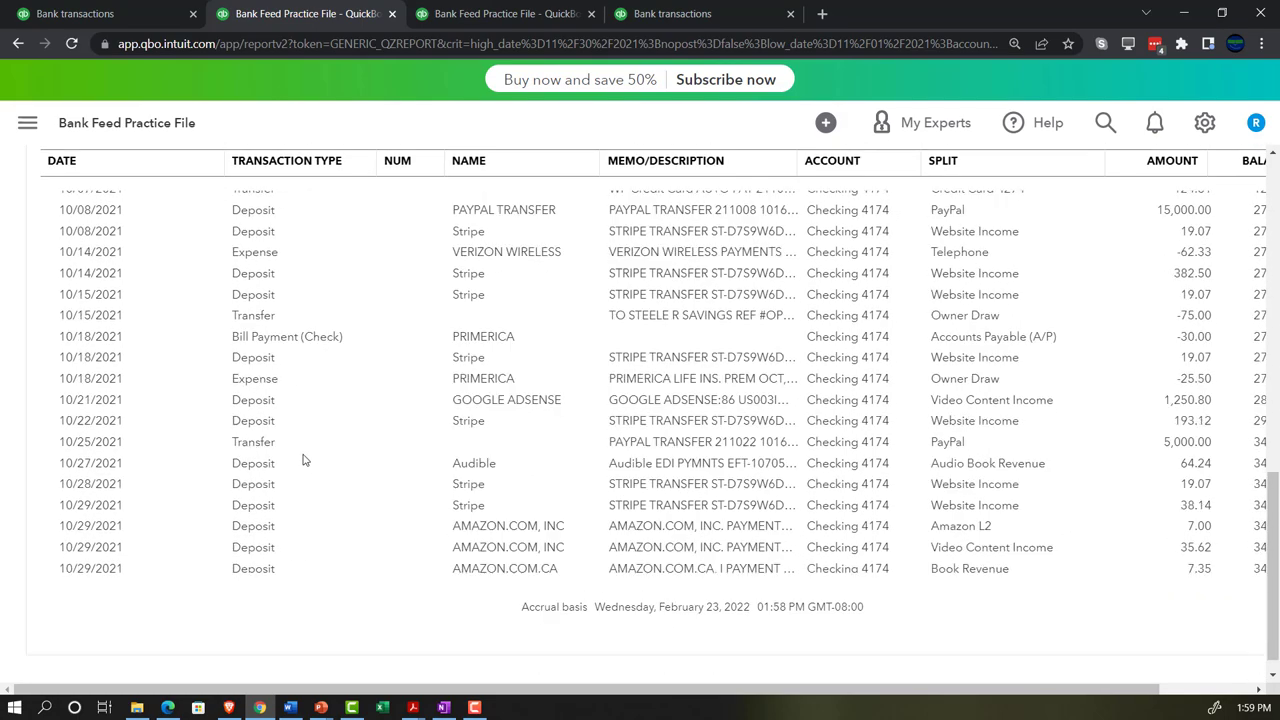
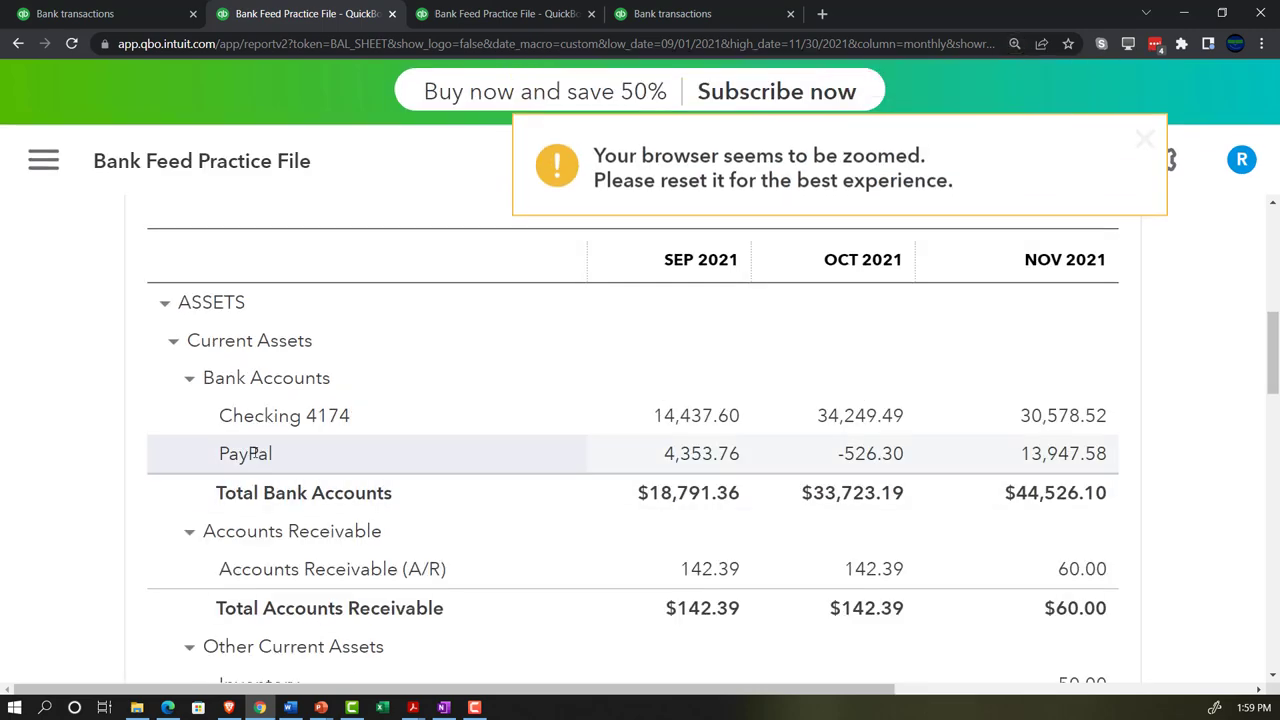
Open the transaction report for November Accounts Receivable (A/R) on the Balance Sheet and run it from 01/01/2021 to 12/31/2021.
scroll(253, 455, down, 2)
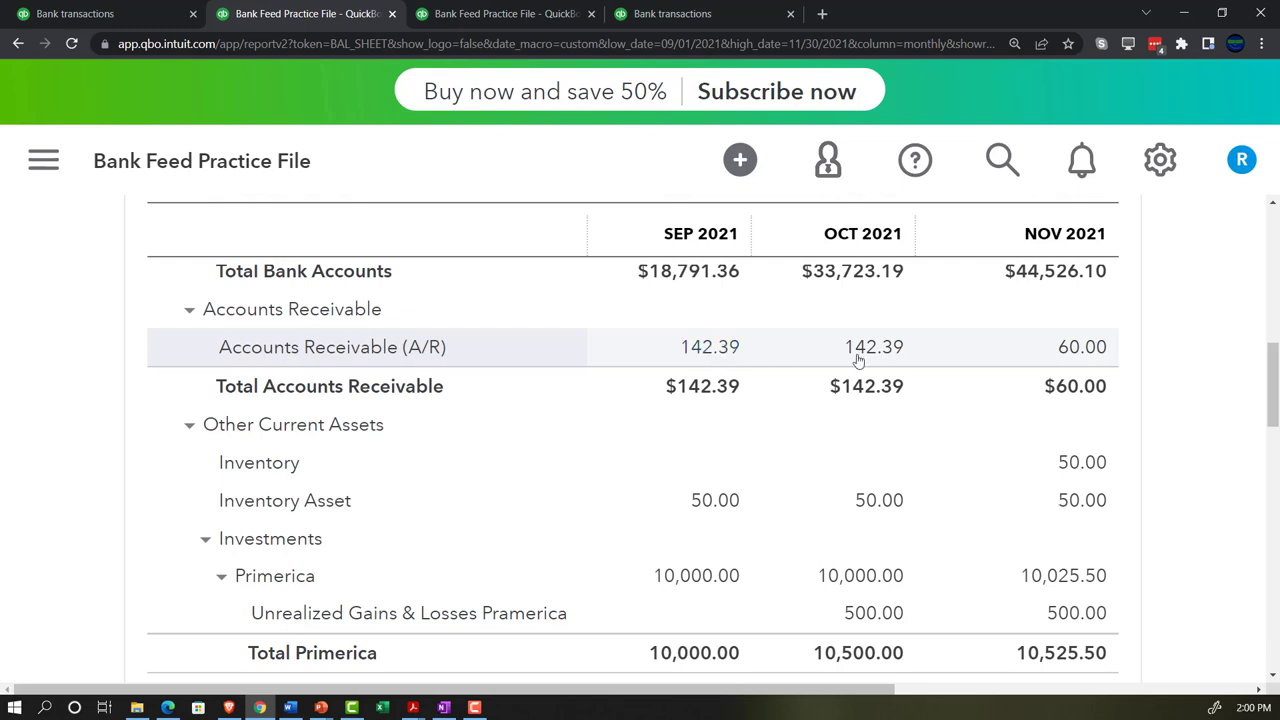
click(1065, 350)
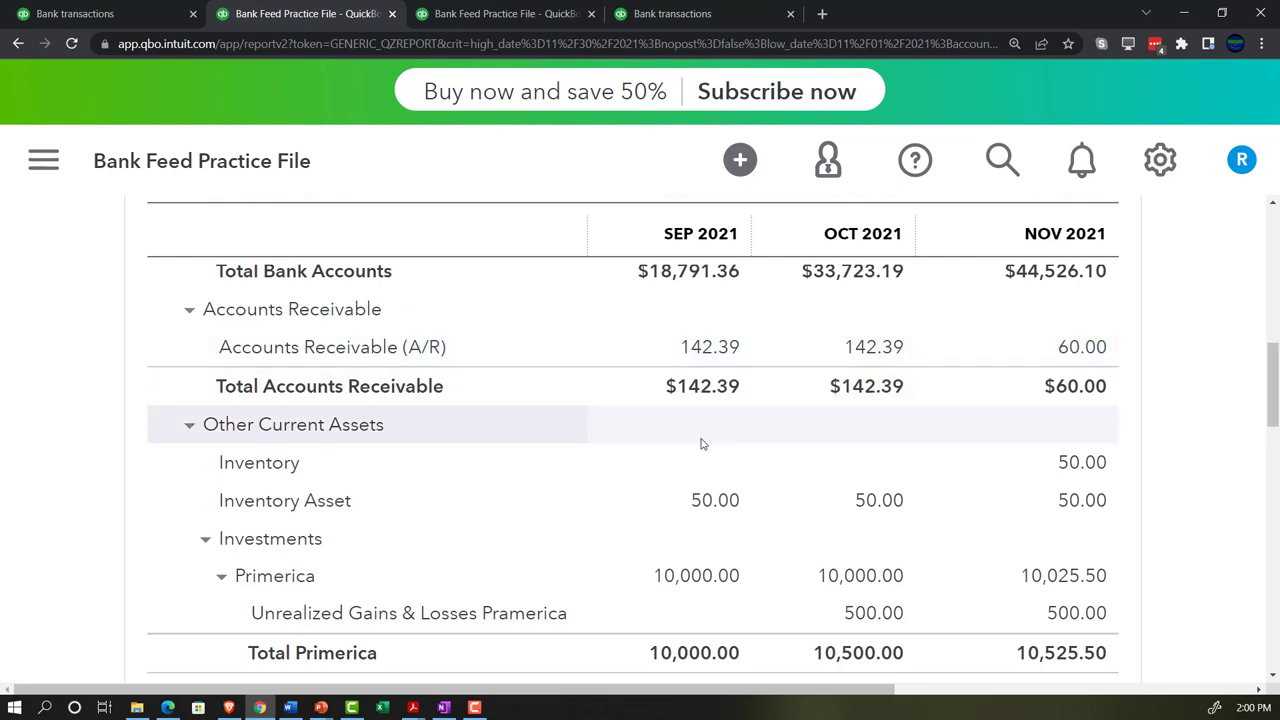
scroll(546, 457, up, 3)
scroll(425, 399, up, 1)
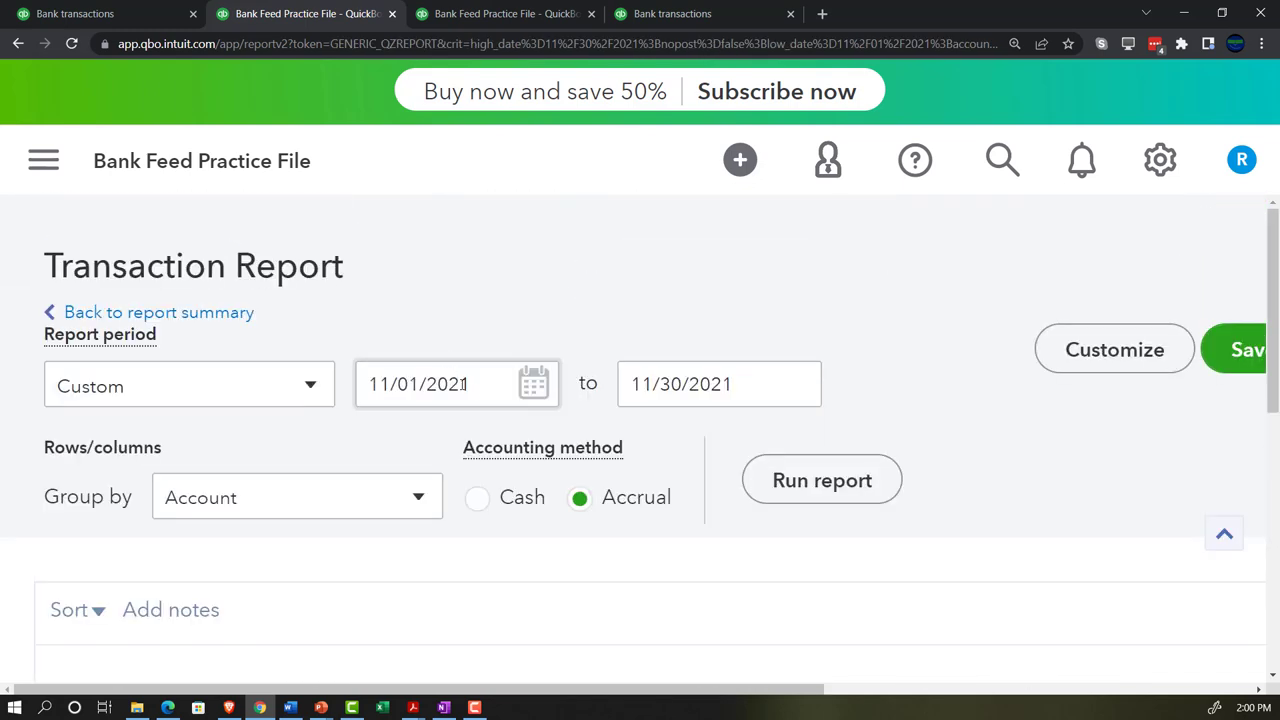
drag(465, 384, 311, 366)
text(01/01/2021)
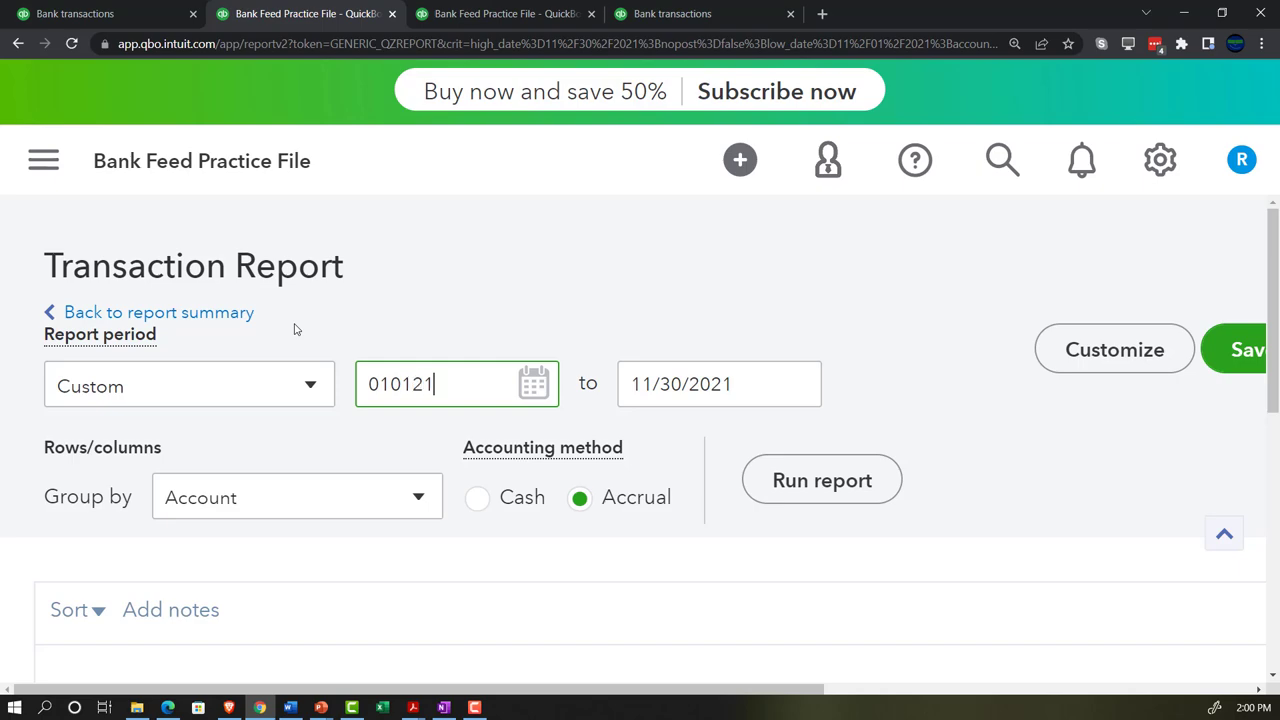
key(Tab)
text(123121)
key(Tab)
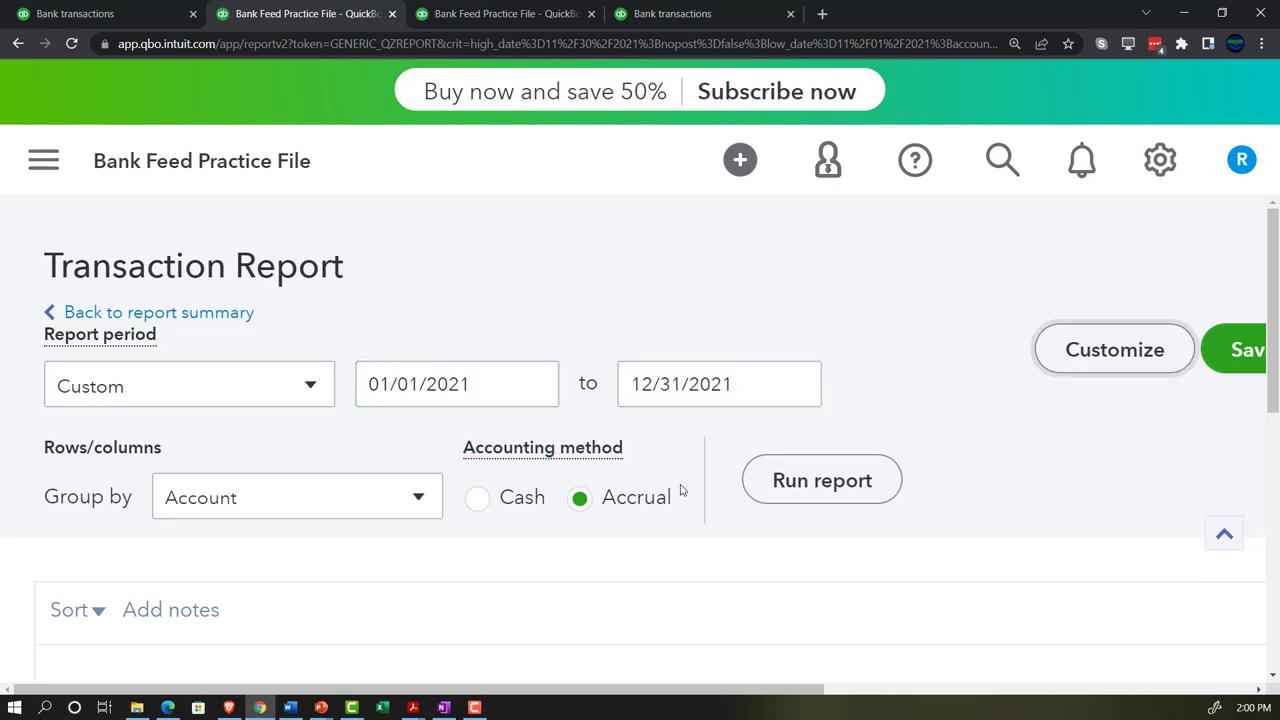
click(781, 488)
Review the invoices and payments in the Accounts Receivable transaction report and return to the Balance Sheet summary.
scroll(480, 499, down, 3)
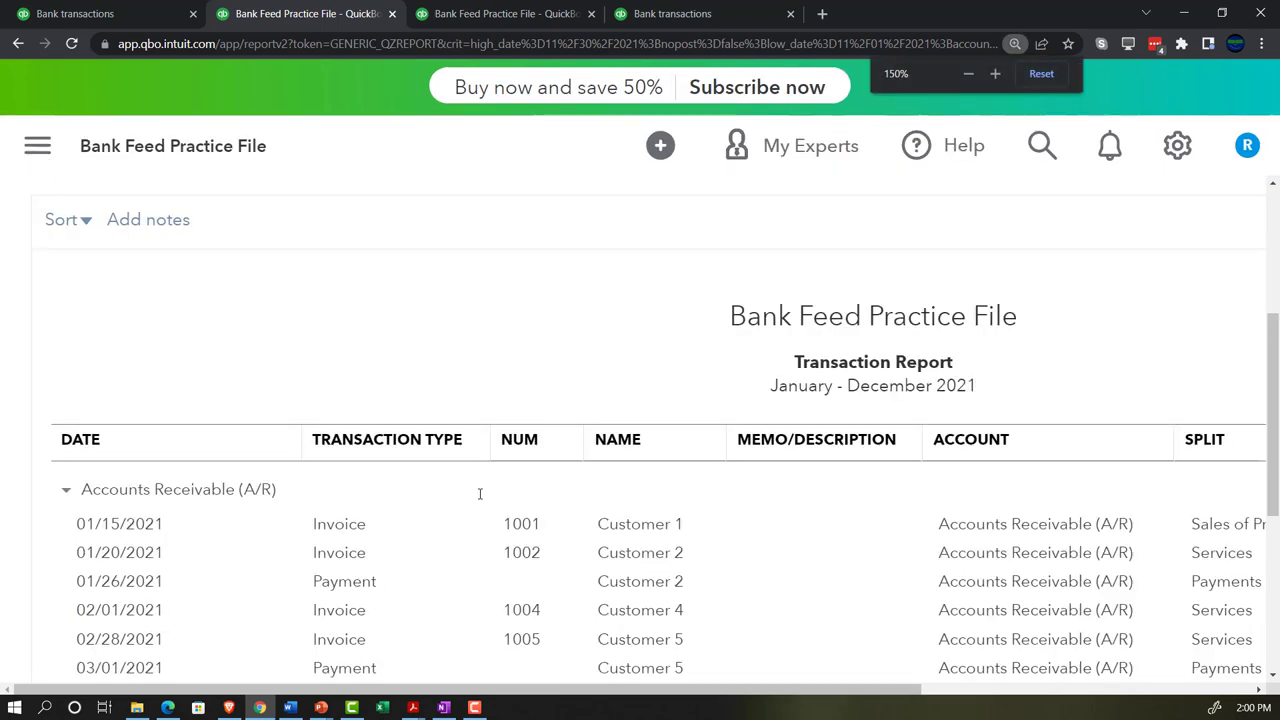
key(ctrl+minus)
scroll(324, 458, down, 1)
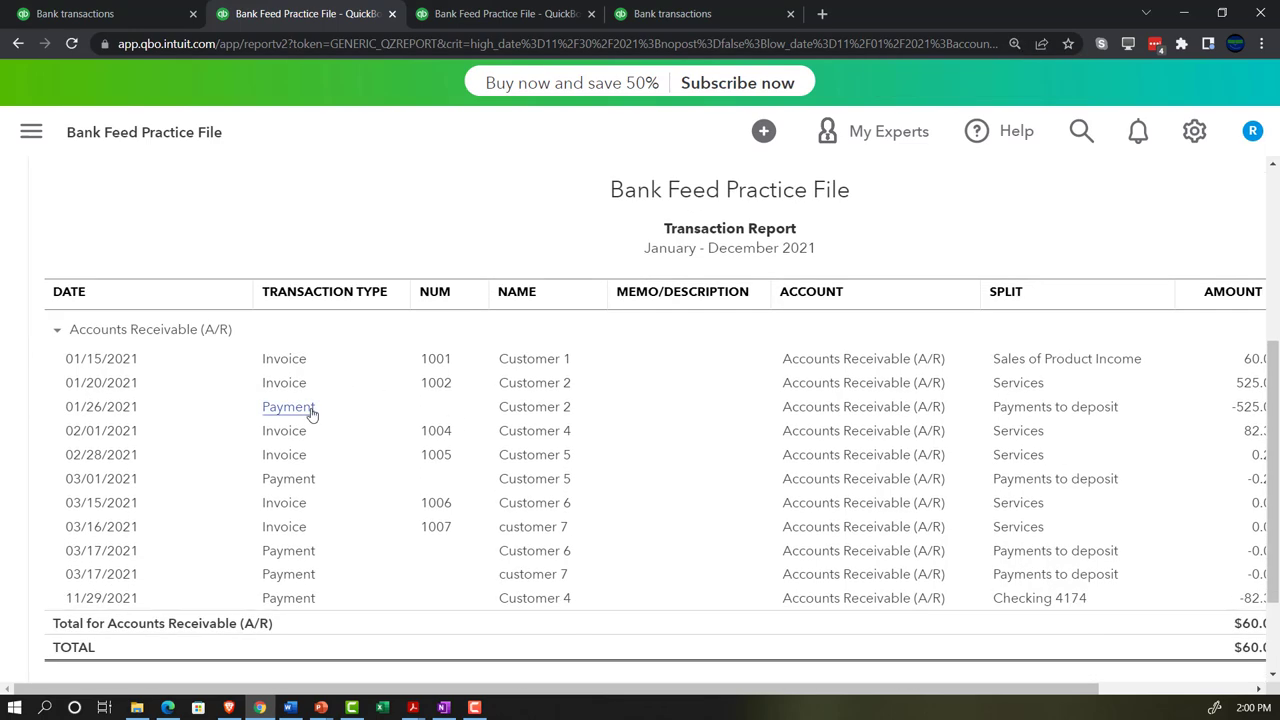
key(ctrl+minus)
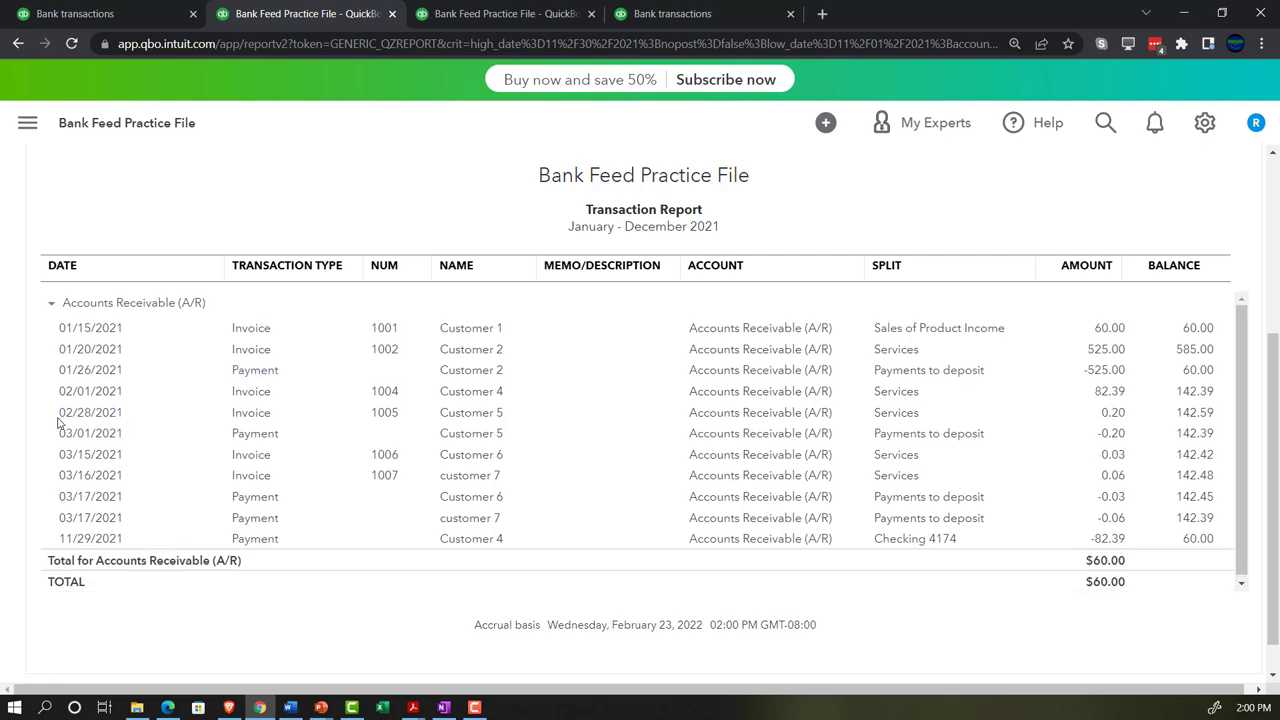
scroll(58, 421, up, 3)
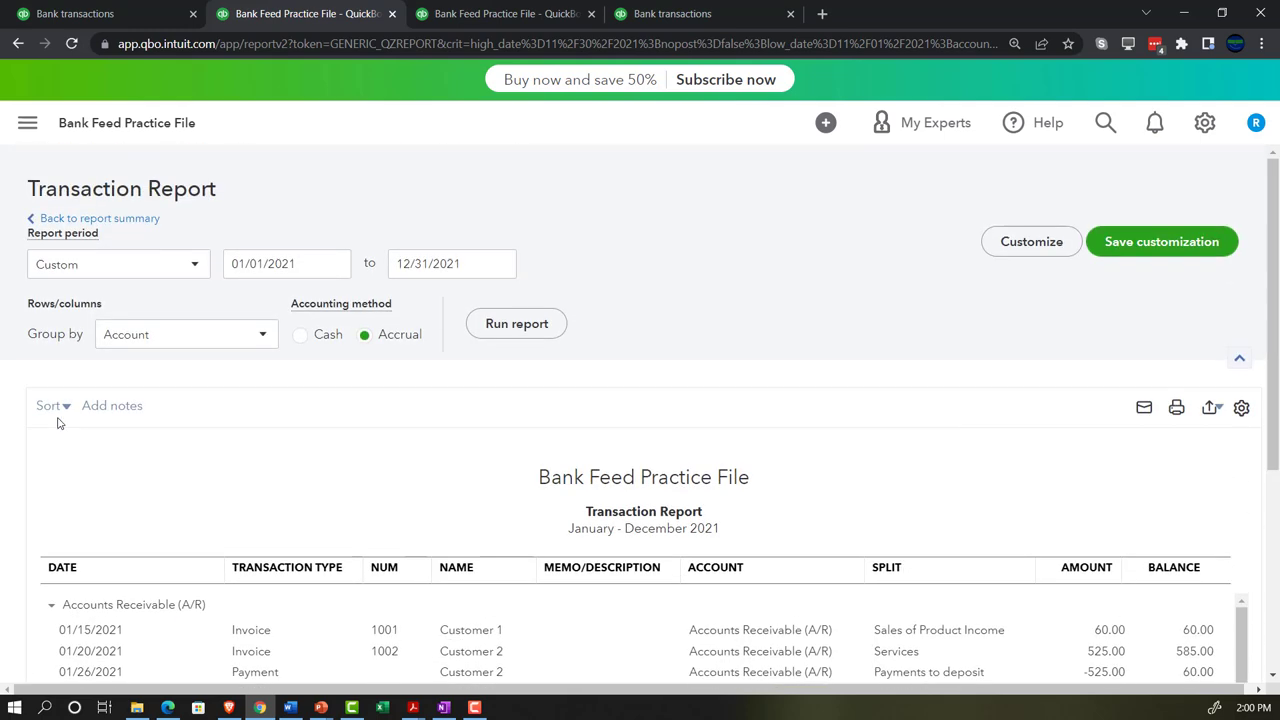
click(80, 219)
key(ctrl+plus)
key(ctrl+plus)
key(ctrl+plus)
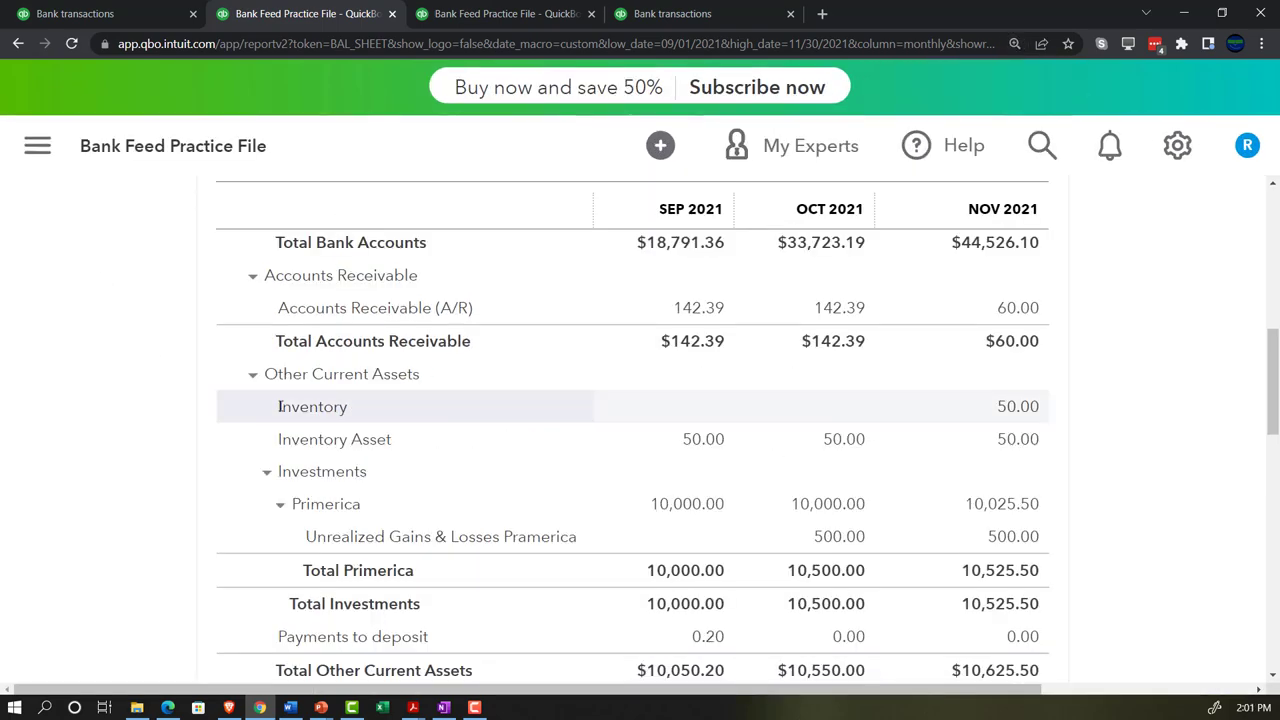
key(ctrl+plus)
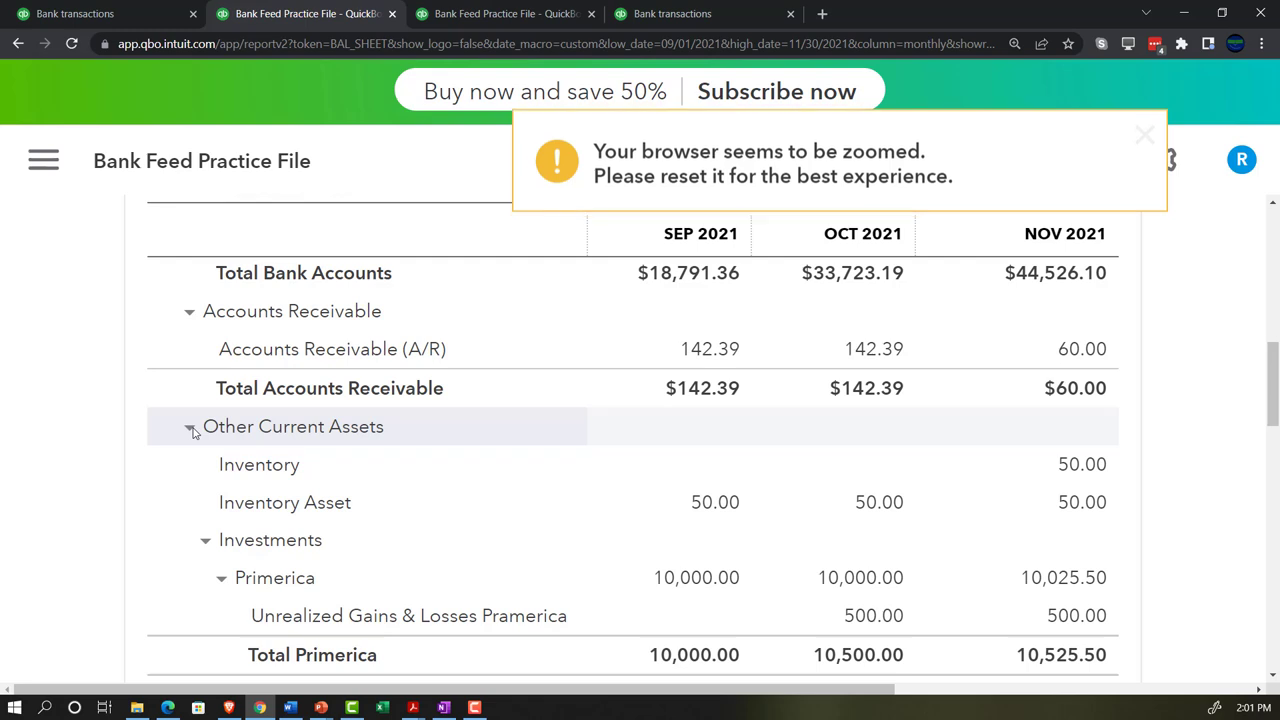
Consult the home page flowchart in OneNote while reviewing the Other Current Assets section of the Balance Sheet in Chrome.
scroll(194, 432, down, 1)
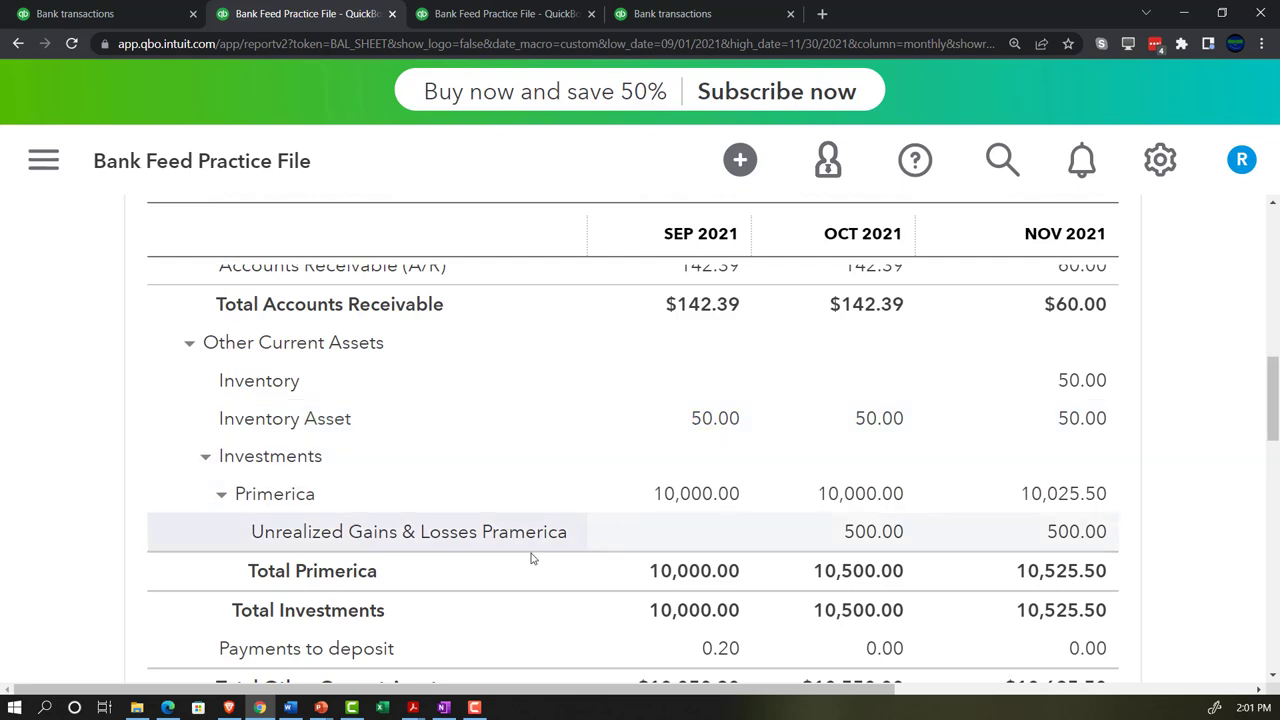
click(443, 707)
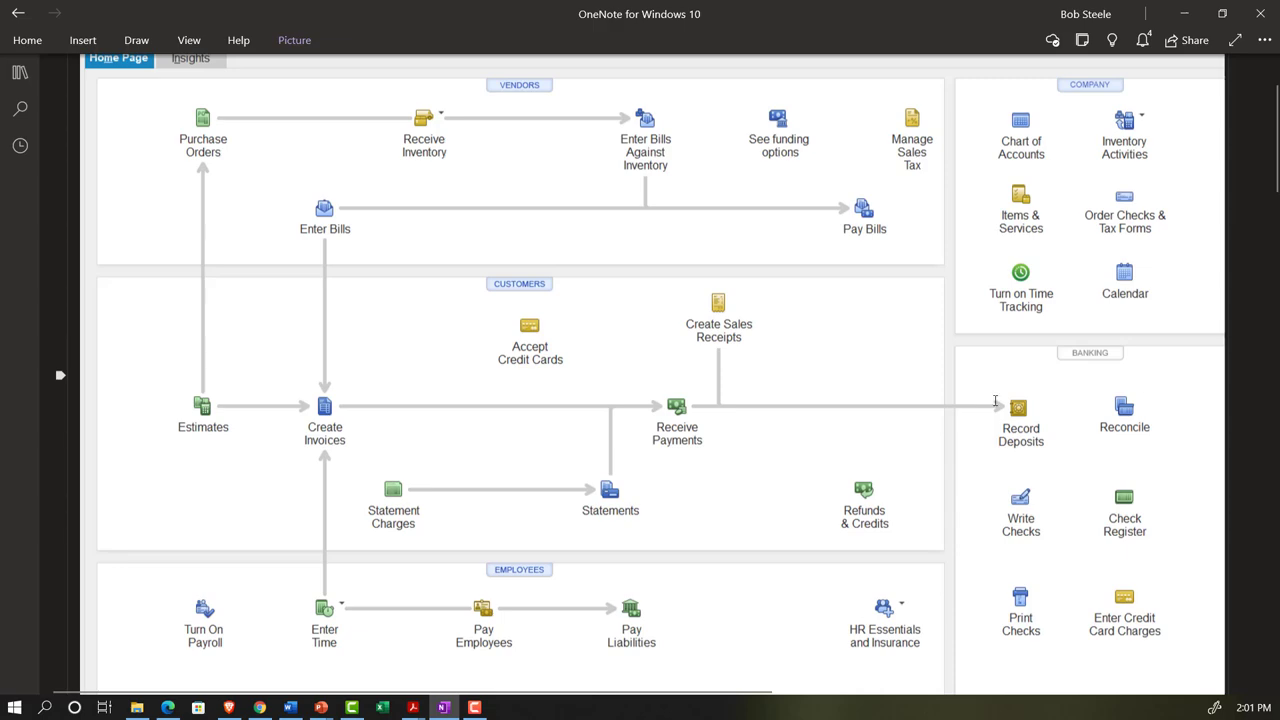
click(1184, 20)
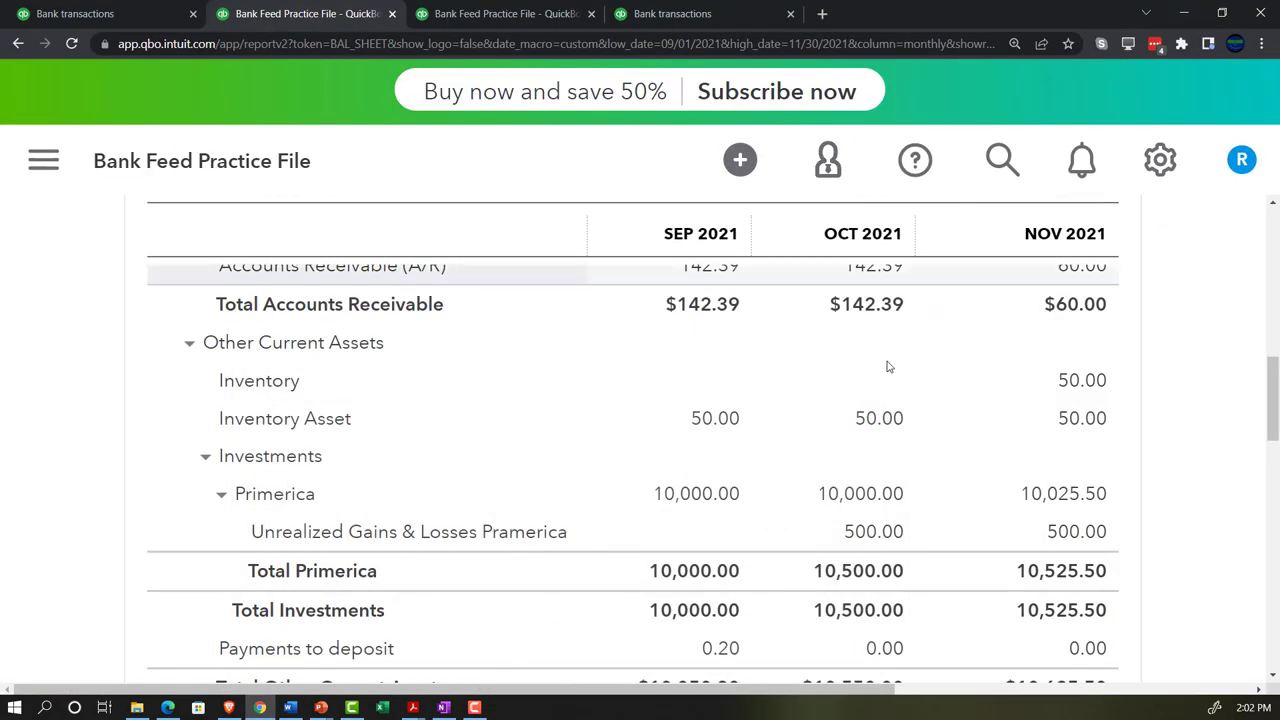
scroll(857, 418, down, 2)
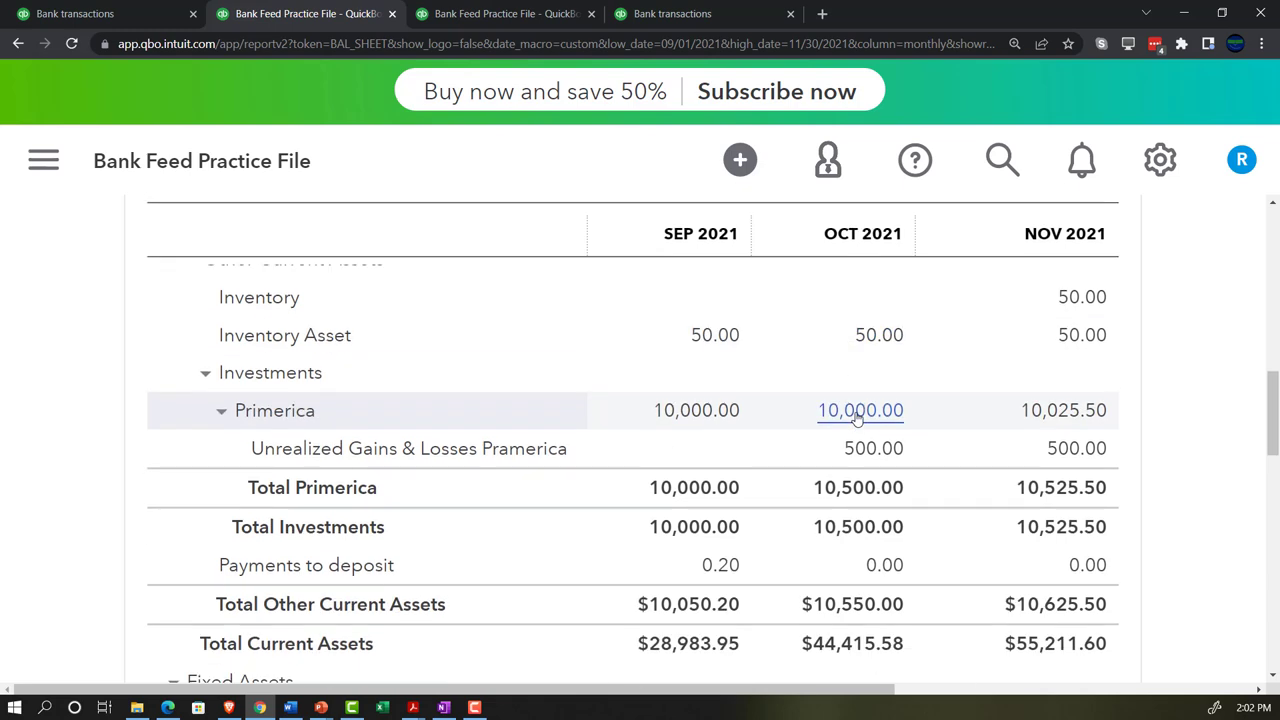
Review the Investments, Payments to deposit and Fixed Assets lines of the Balance Sheet for September to November 2021.
scroll(857, 418, down, 1)
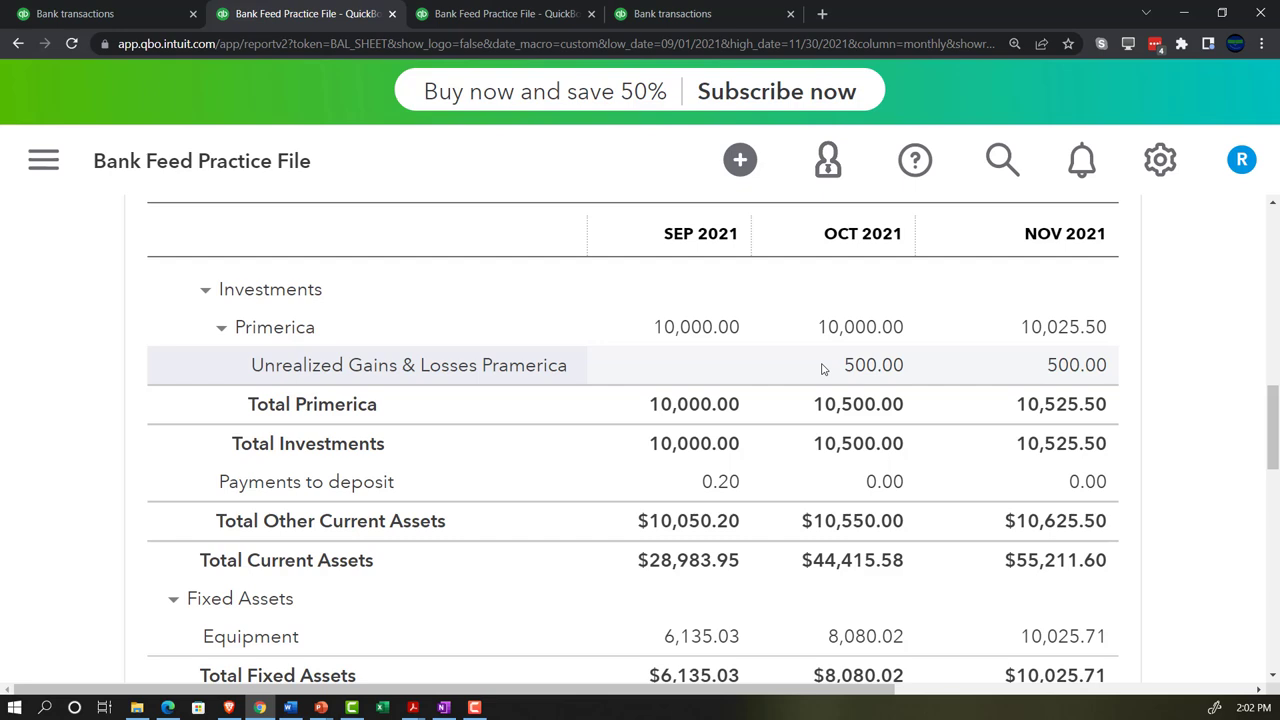
scroll(822, 369, down, 1)
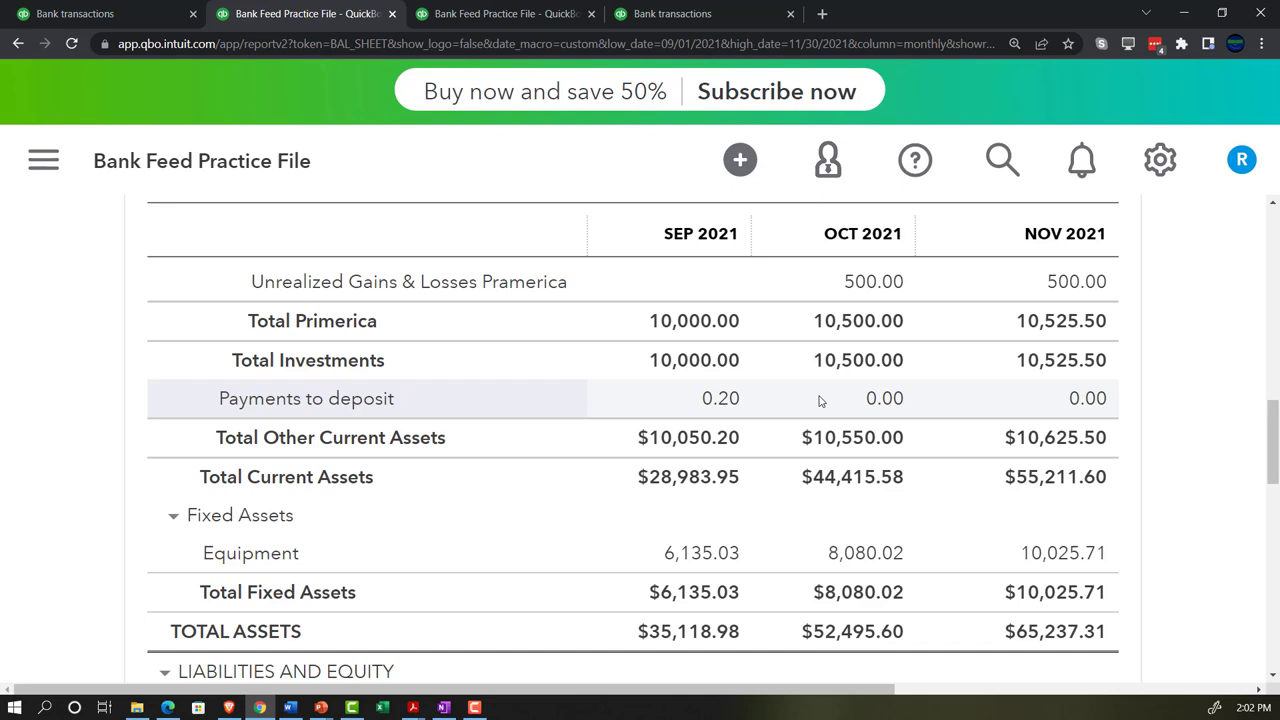
scroll(820, 401, down, 1)
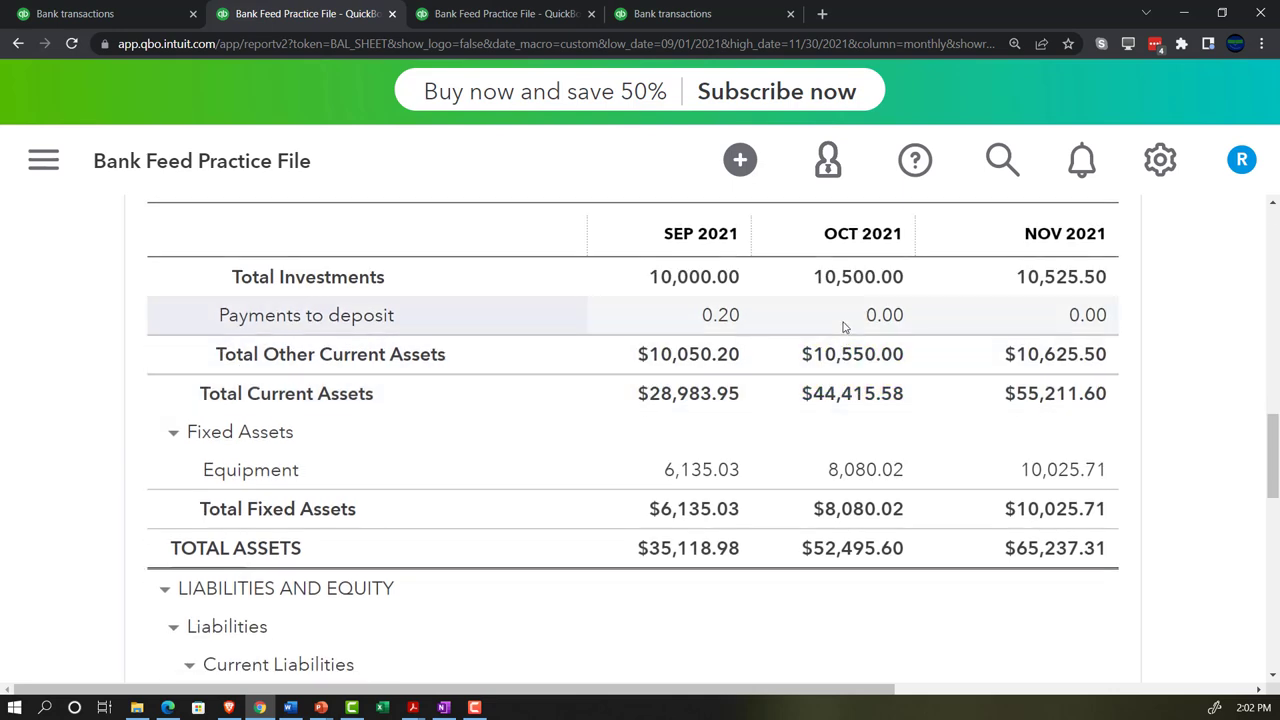
scroll(843, 326, down, 1)
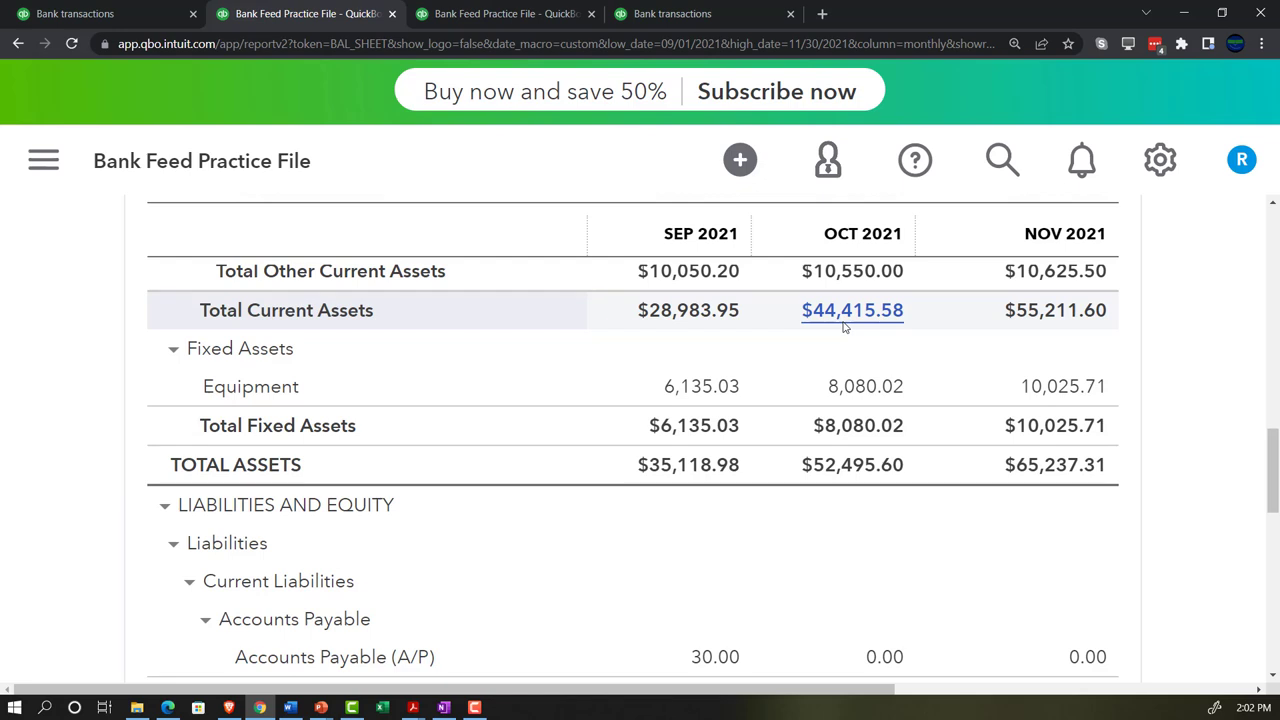
scroll(849, 378, down, 1)
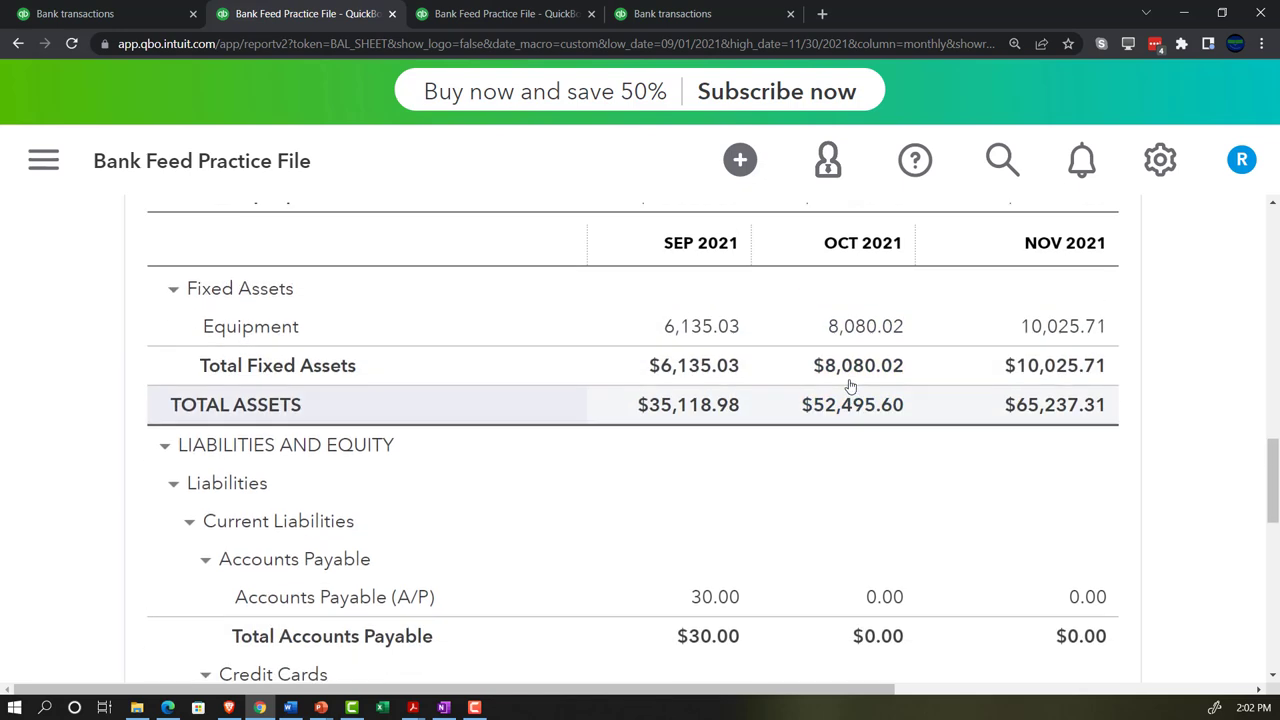
scroll(849, 385, up, 1)
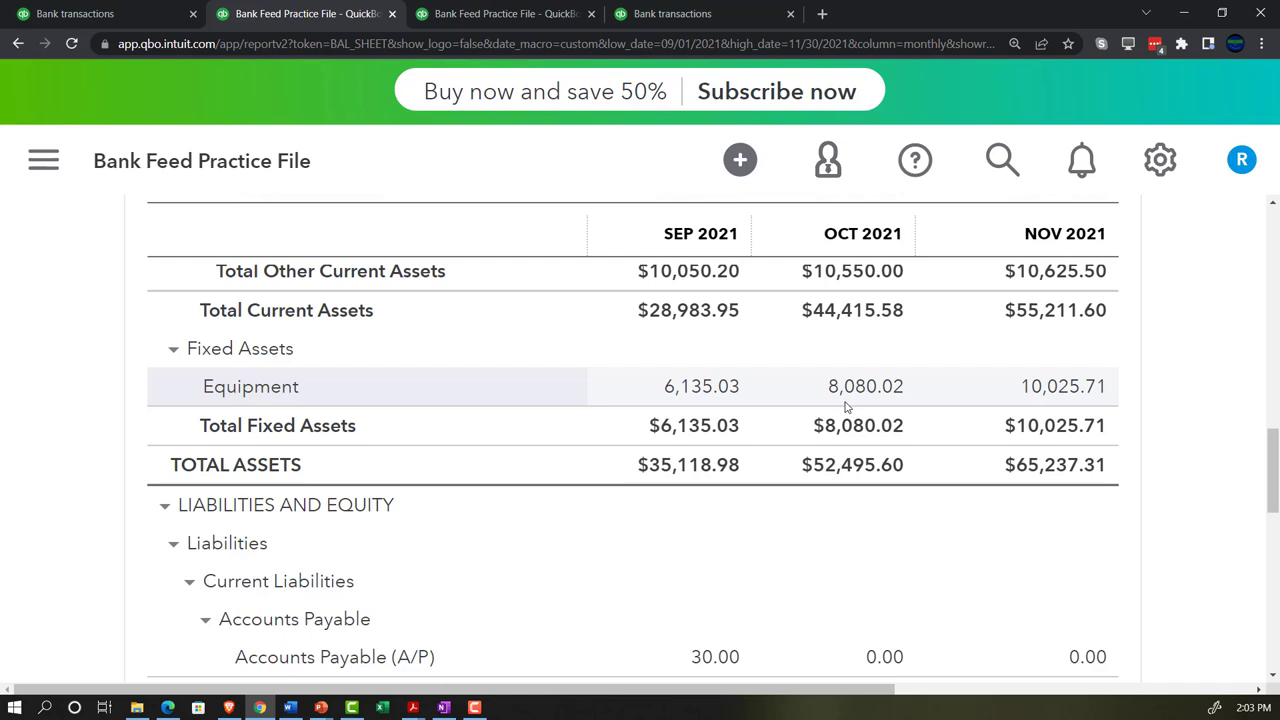
Review the Balance Sheet's Accounts Payable, Credit Cards, Other Current Liabilities and Equity accounts across the three months.
scroll(845, 407, down, 3)
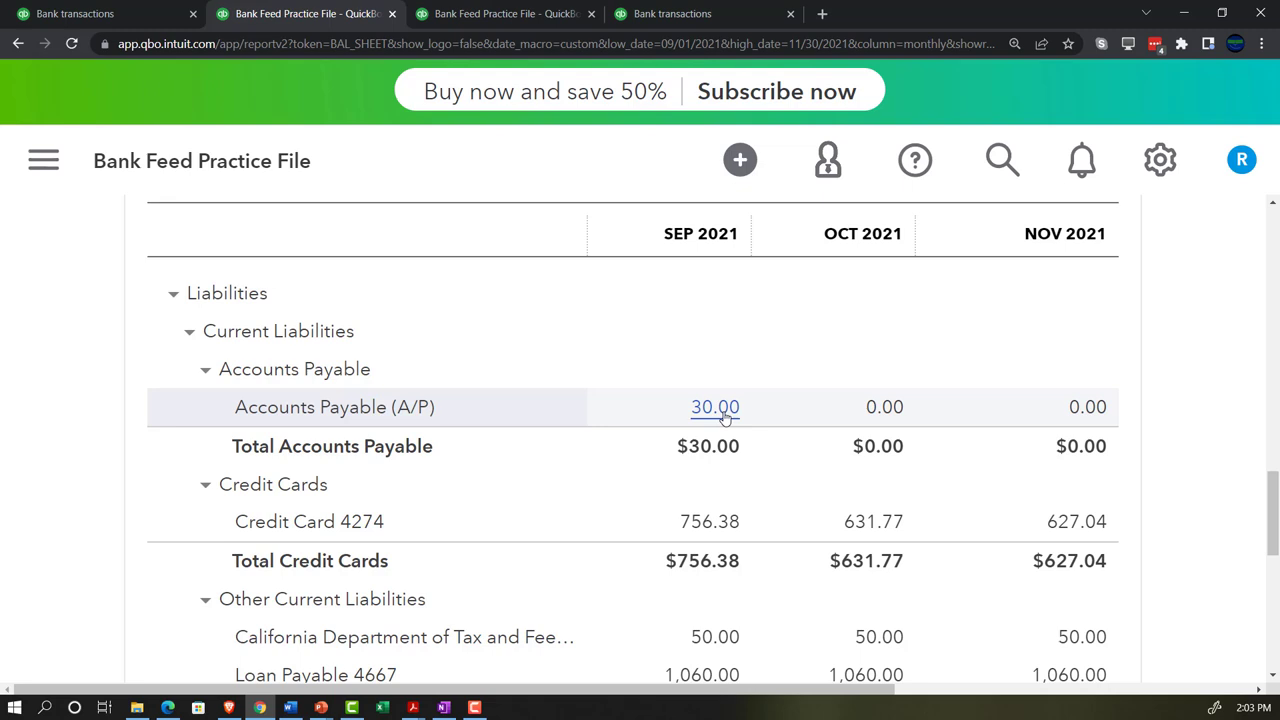
scroll(725, 418, down, 1)
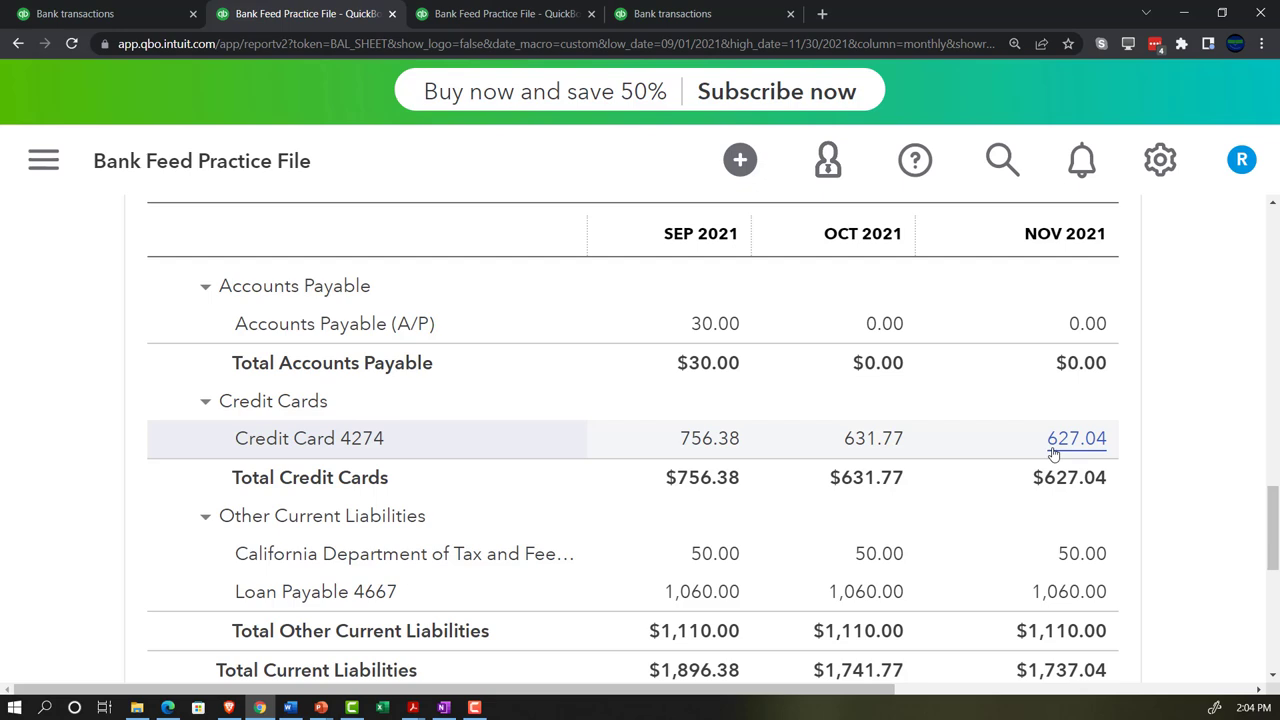
scroll(1053, 455, down, 1)
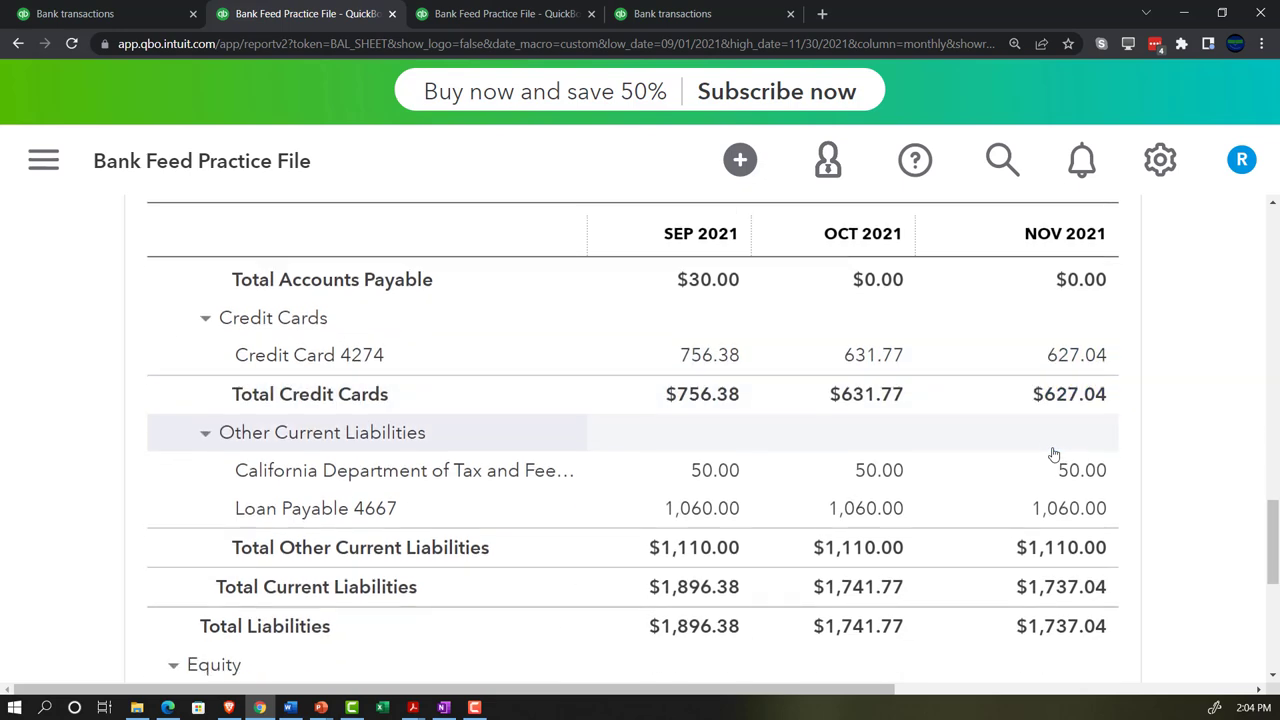
scroll(1056, 445, down, 1)
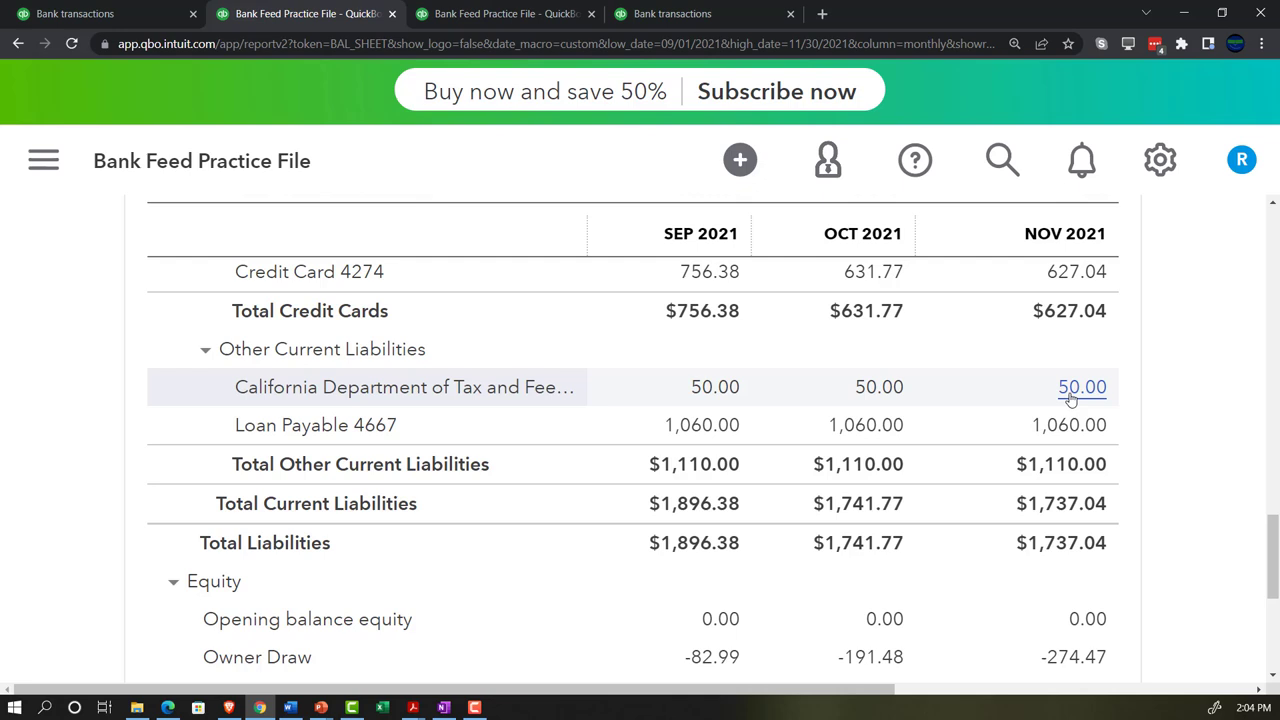
scroll(1070, 398, down, 1)
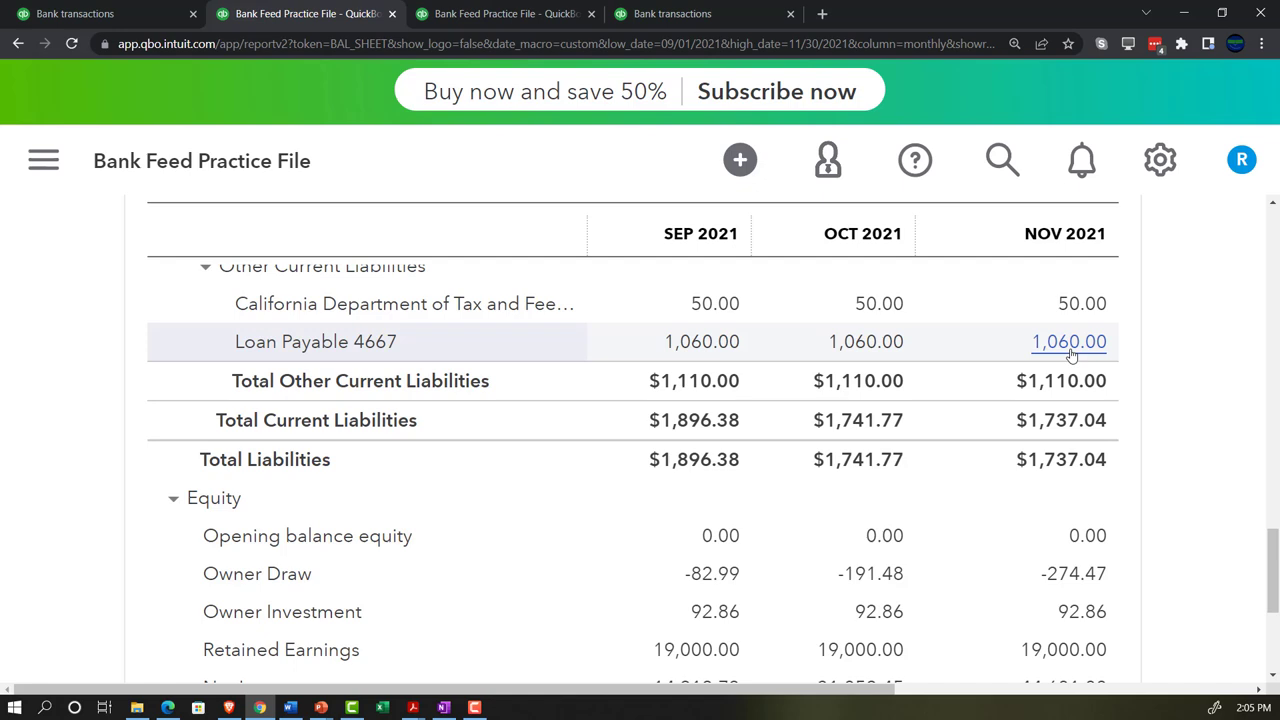
scroll(1070, 355, down, 3)
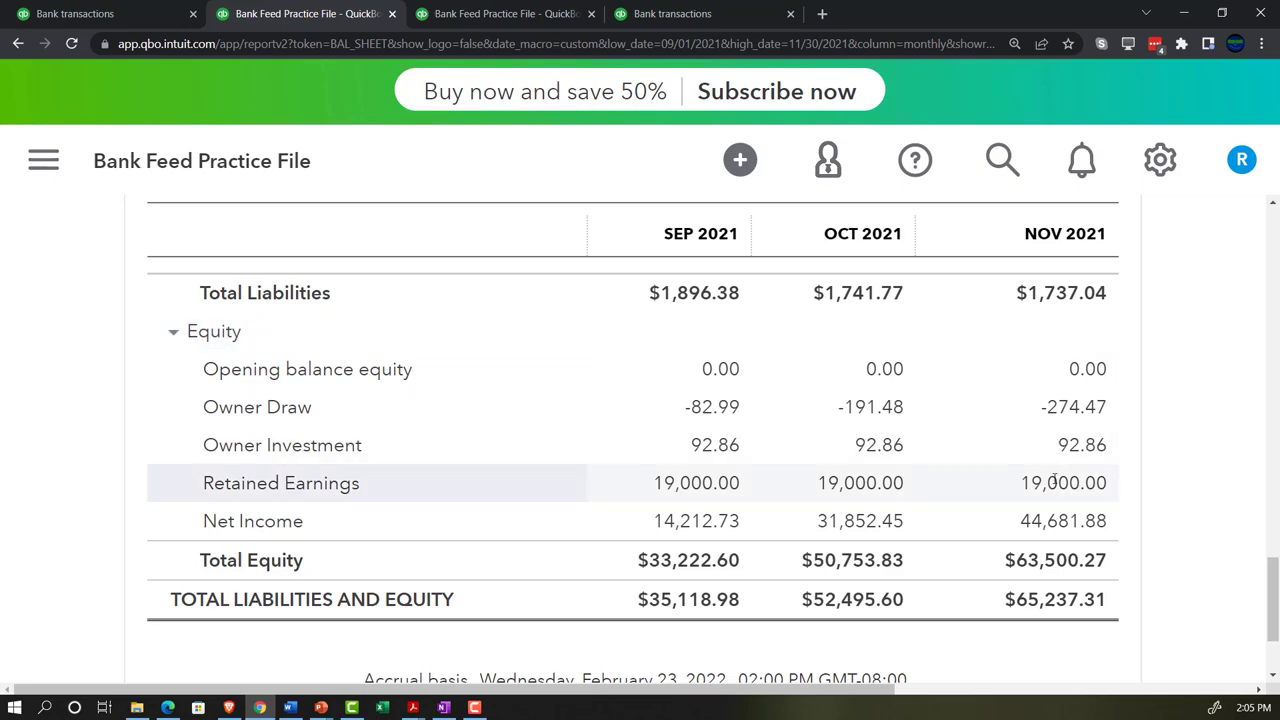
Collapse the Assets section and the Liabilities and Equity section of the Balance Sheet.
scroll(157, 520, up, 10)
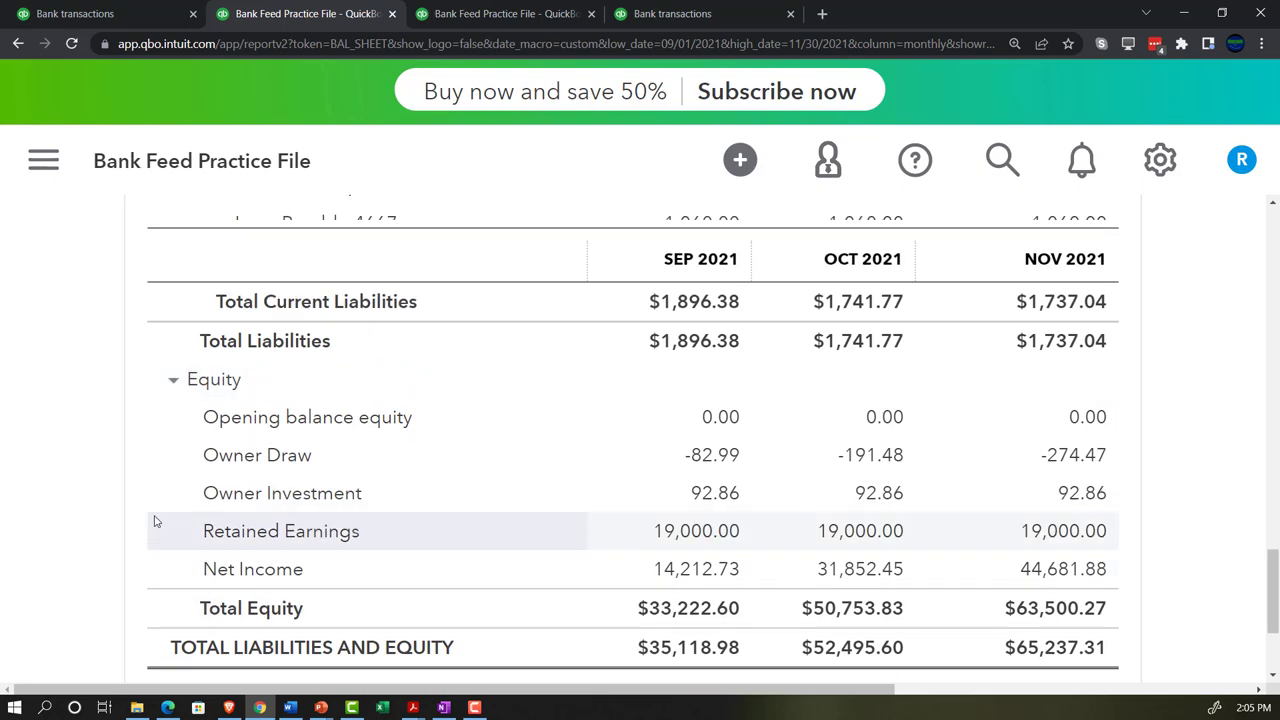
scroll(155, 520, up, 5)
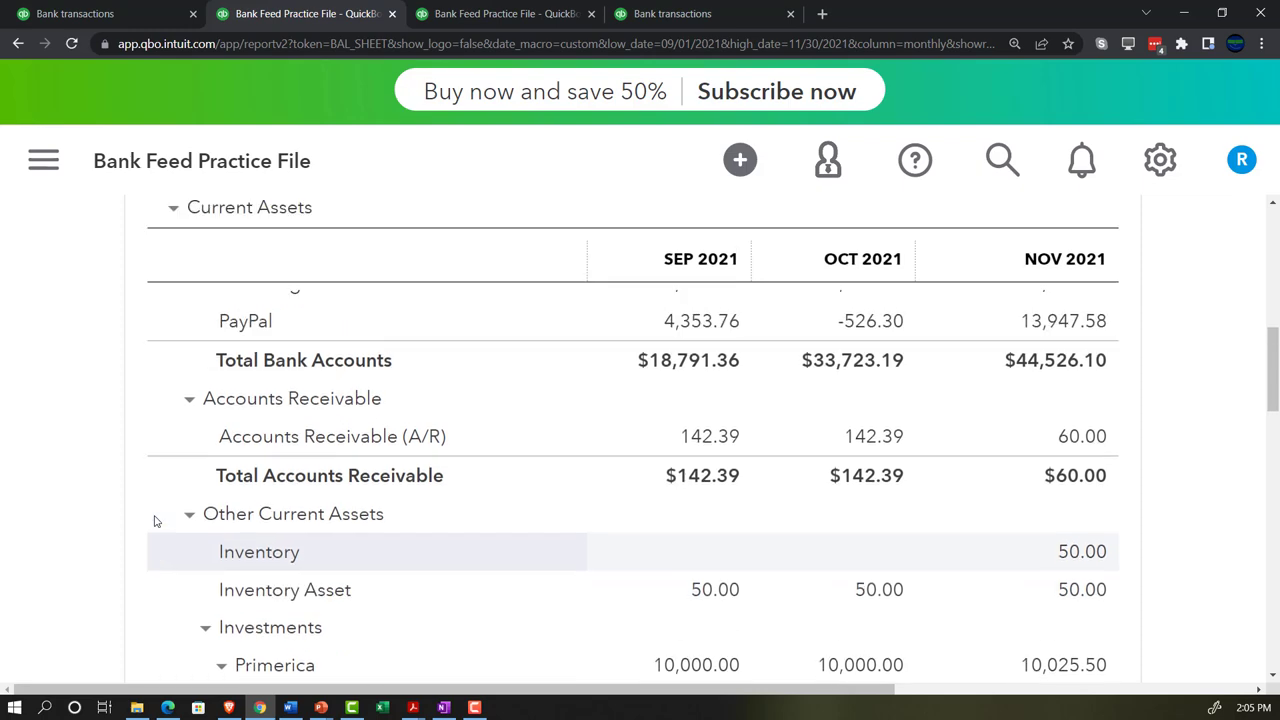
click(164, 303)
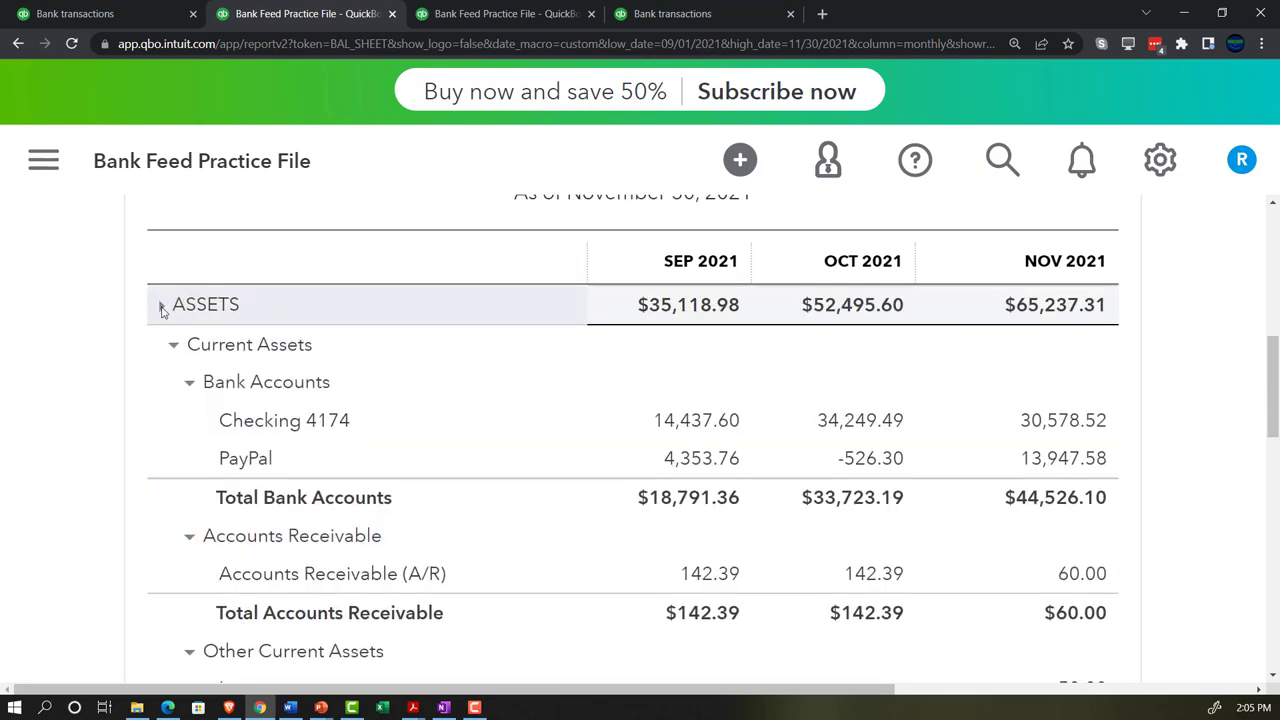
click(164, 346)
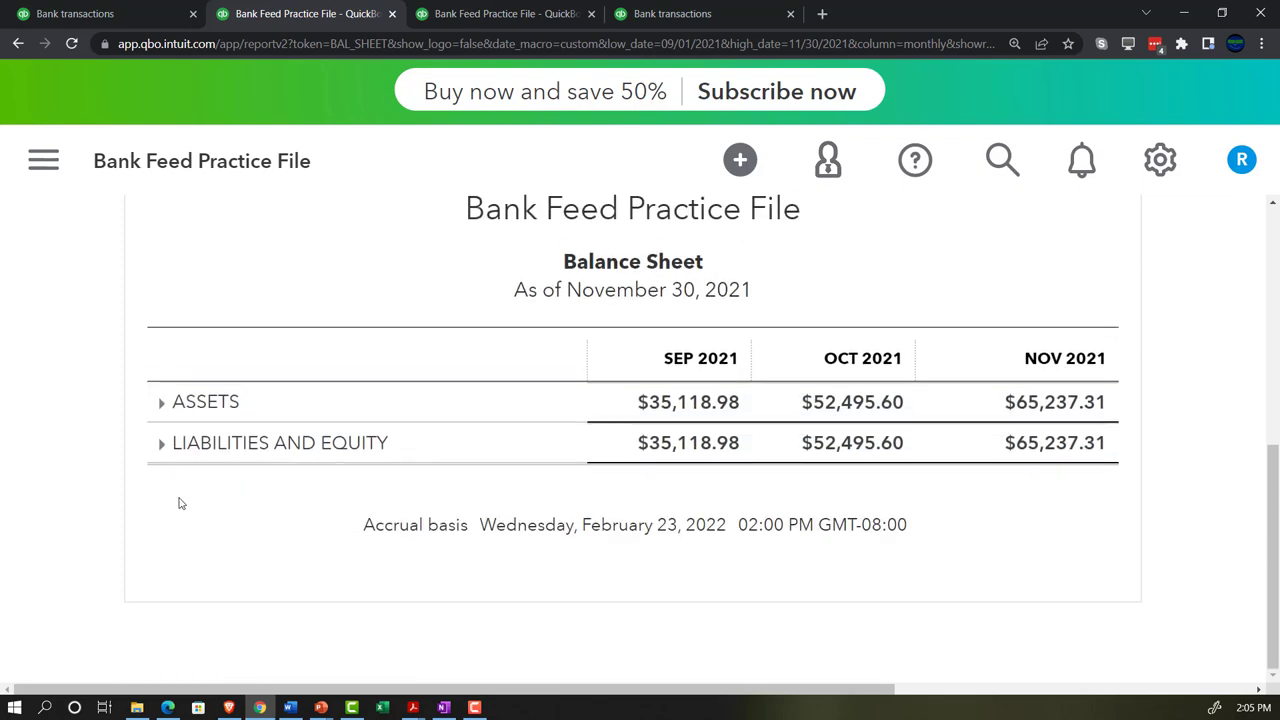
Expand Liabilities and Equity on the Balance Sheet and collapse its Equity subsection.
click(161, 443)
scroll(160, 445, down, 5)
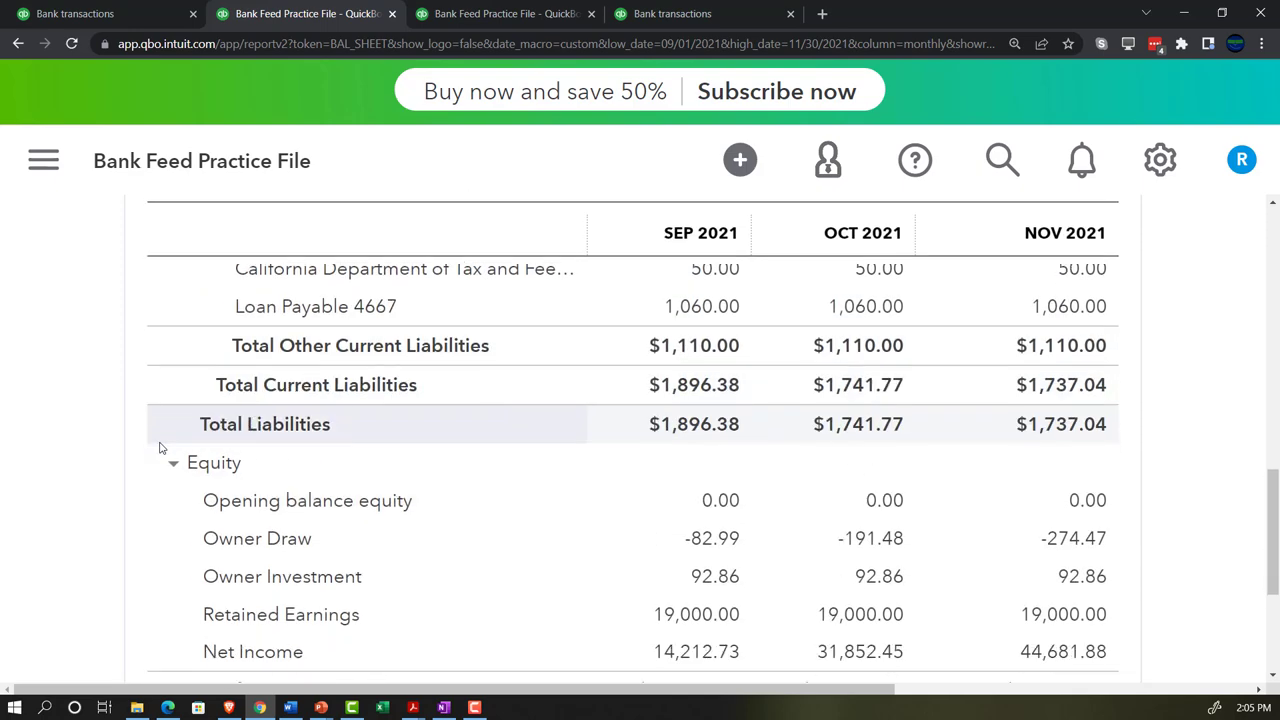
click(173, 464)
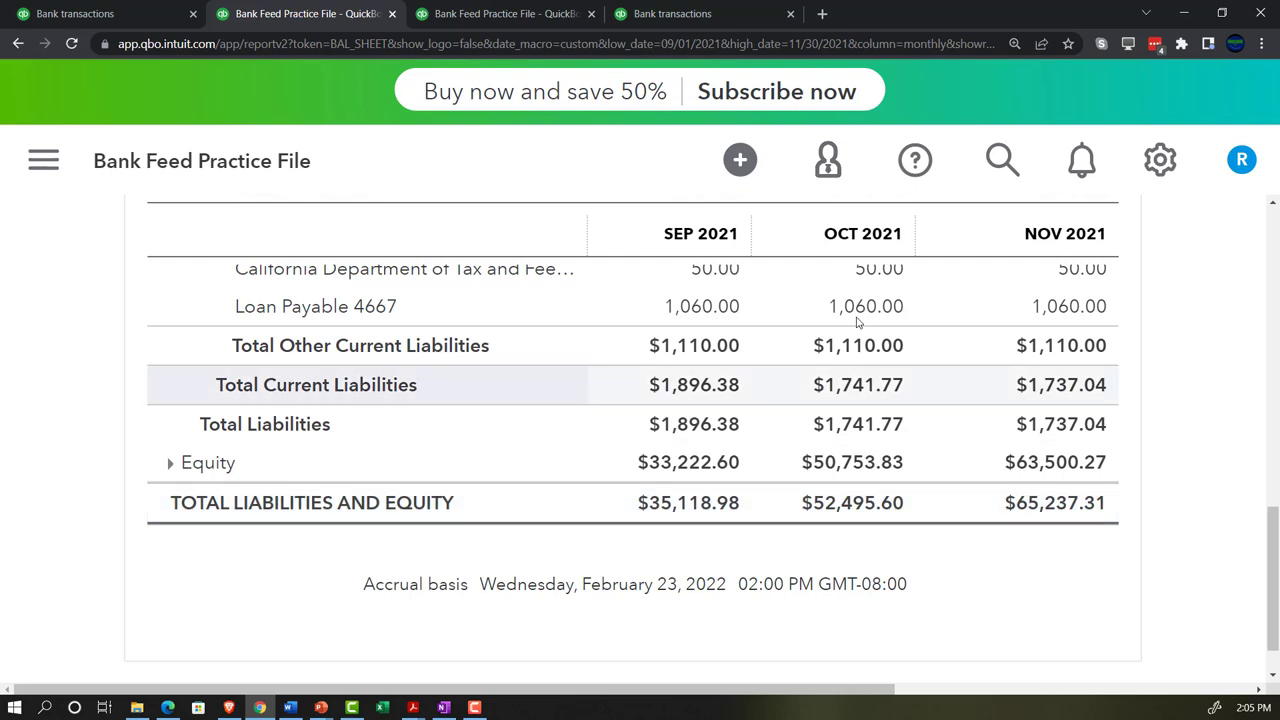
Switch to the Profit and Loss report and review its income accounts, consulting the home page flowchart in OneNote.
click(488, 16)
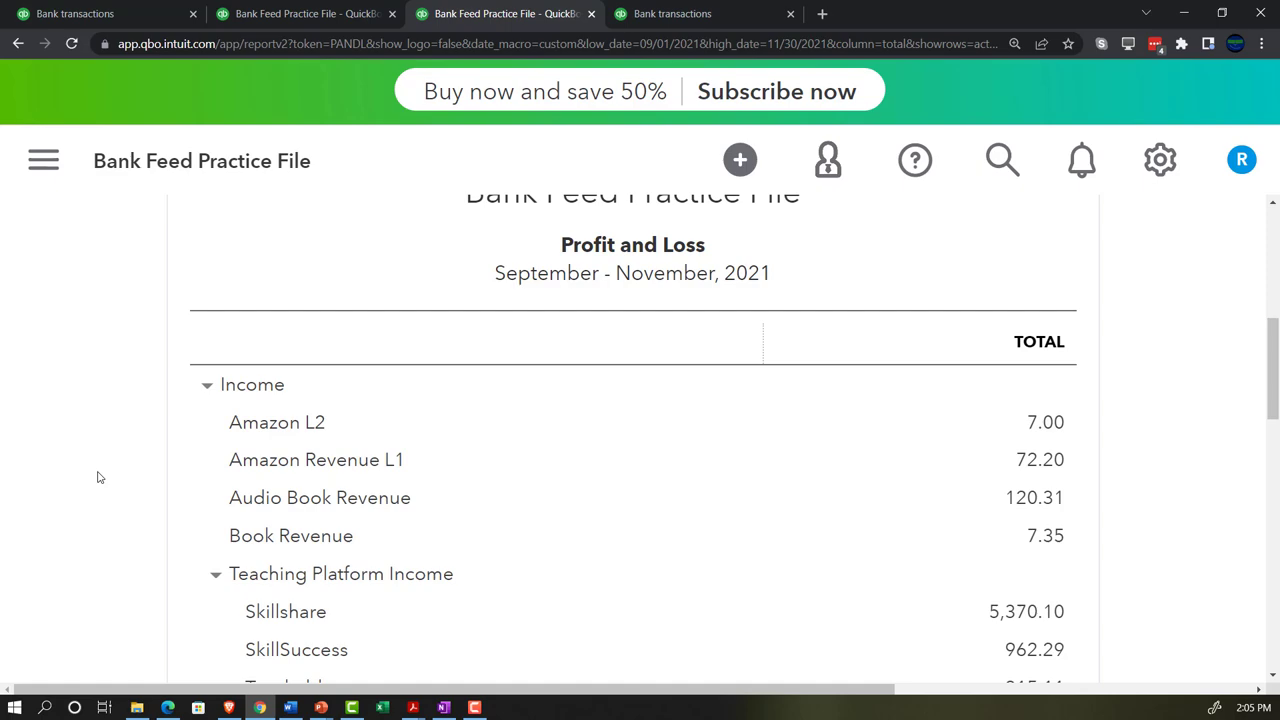
click(446, 708)
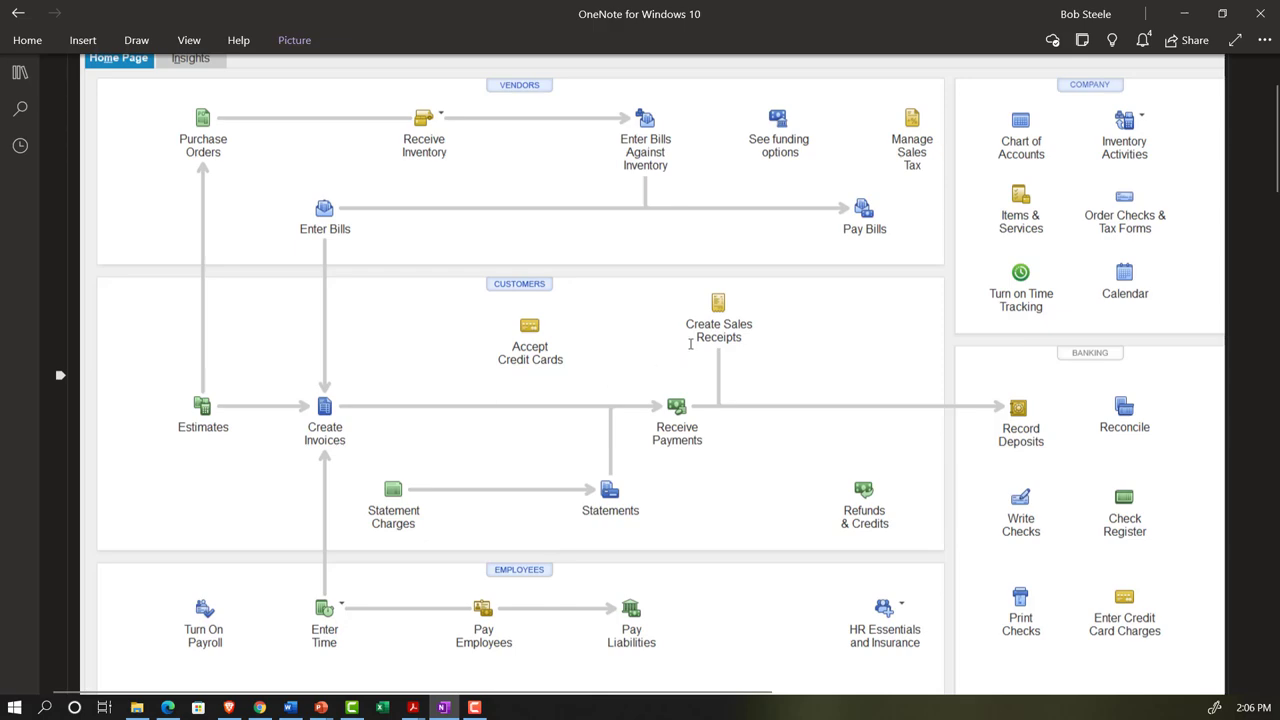
click(1183, 13)
scroll(631, 525, down, 3)
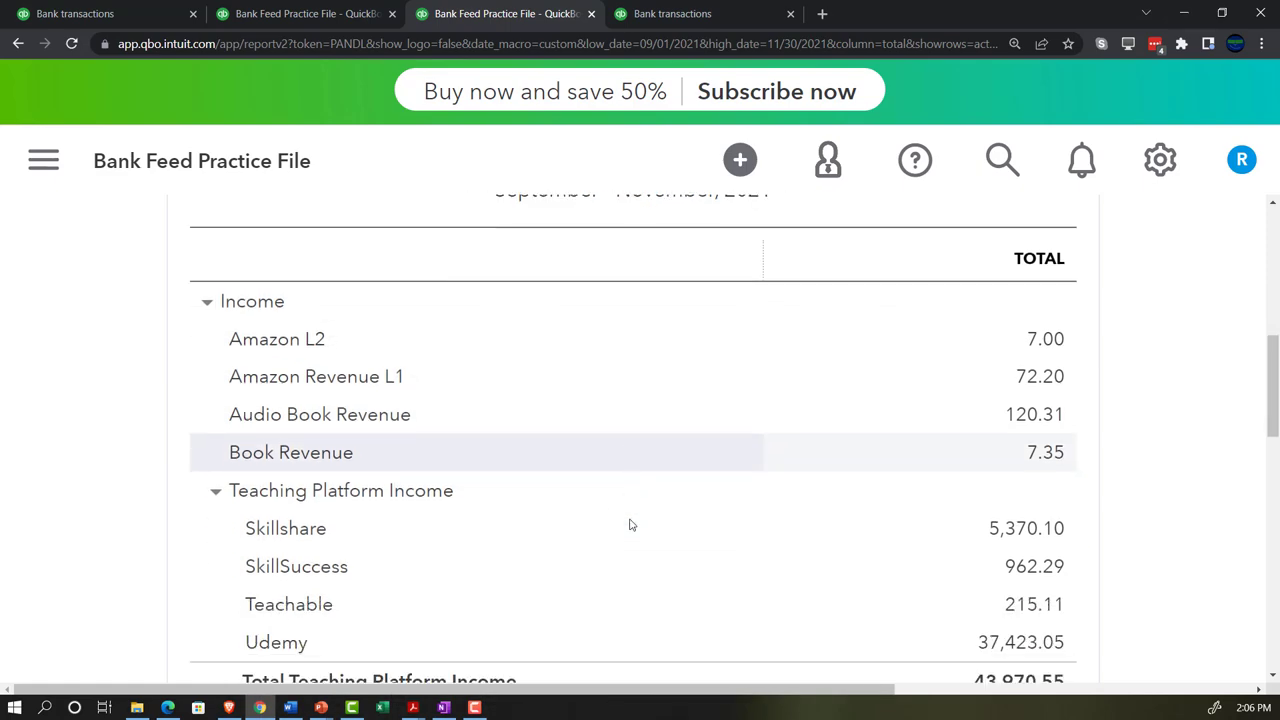
scroll(631, 525, down, 1)
Set the Profit and Loss report to display columns by Months and run it for 09/01/2021 to 11/30/2021.
scroll(630, 520, up, 10)
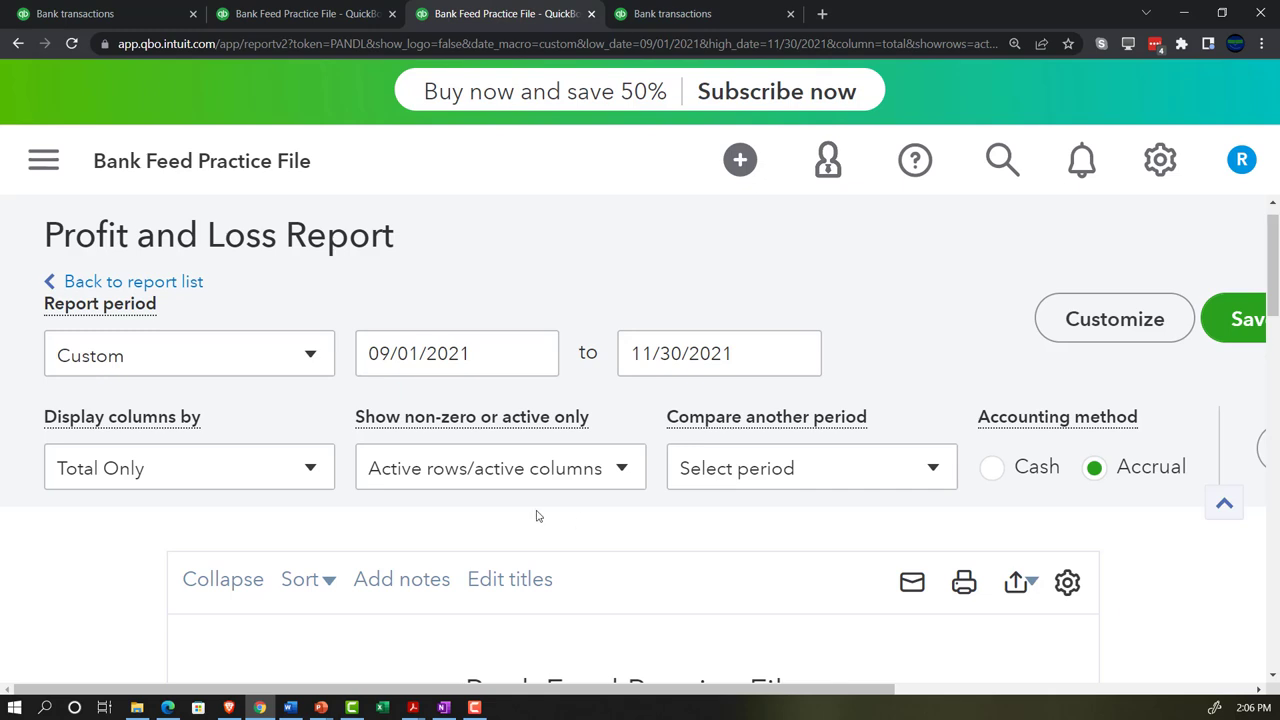
click(310, 469)
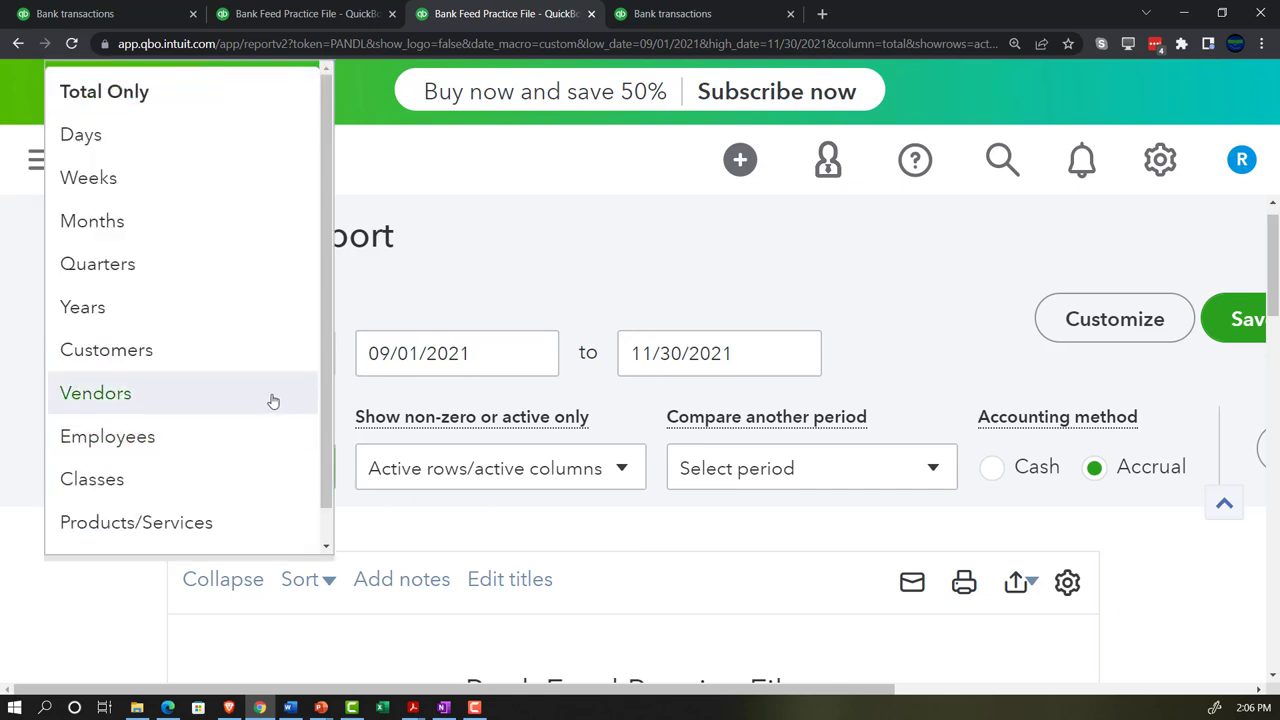
click(180, 234)
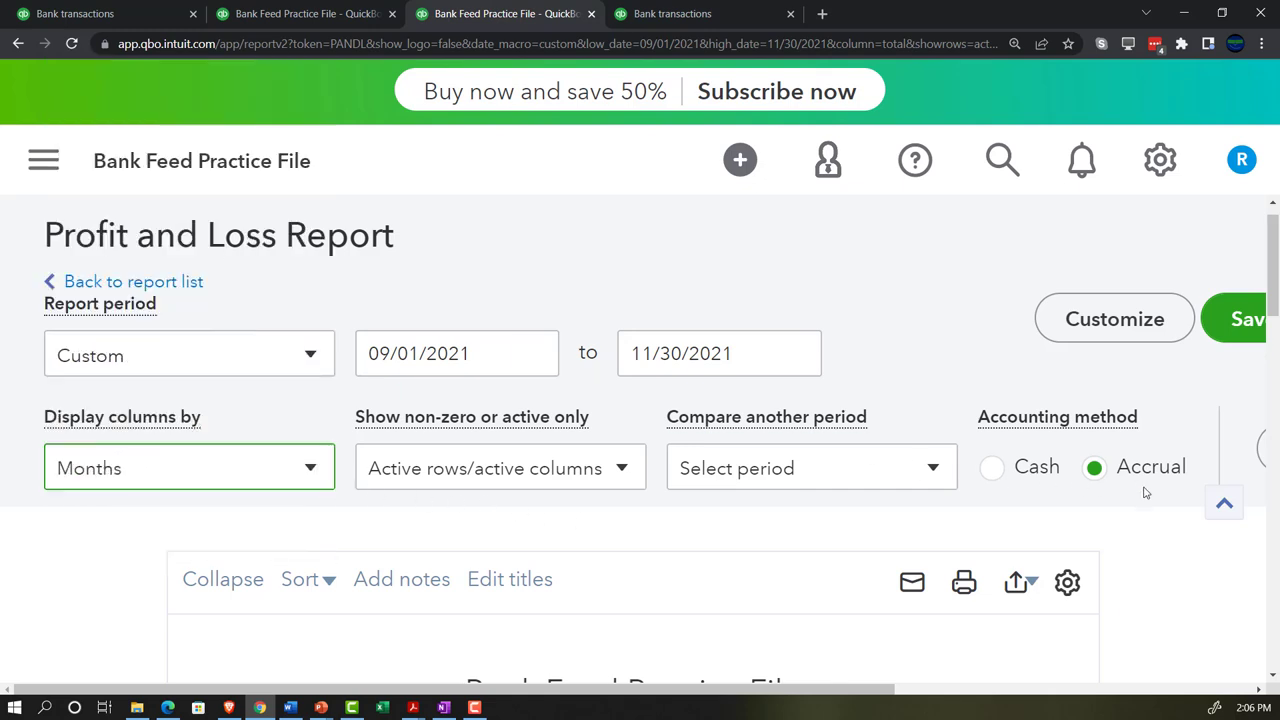
click(1262, 447)
Review the monthly income, cost of goods sold and expense accounts on the Profit and Loss report.
scroll(1167, 449, down, 3)
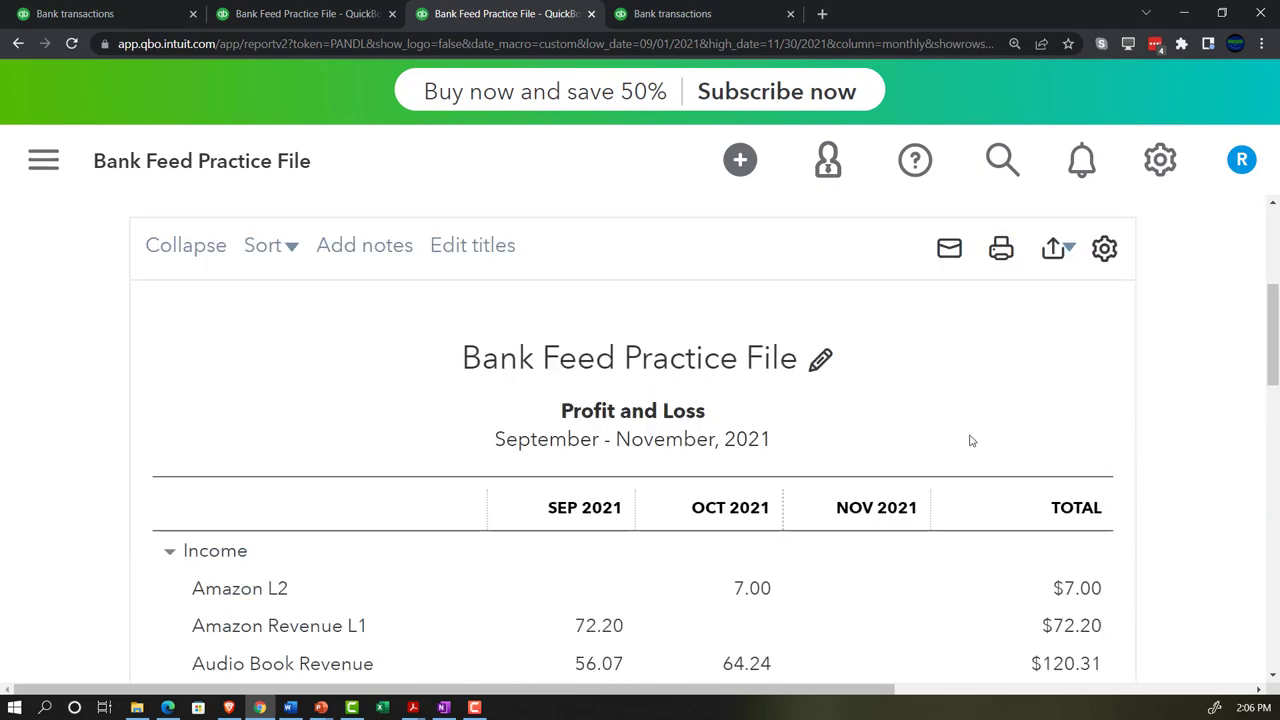
scroll(970, 441, down, 3)
scroll(968, 441, down, 5)
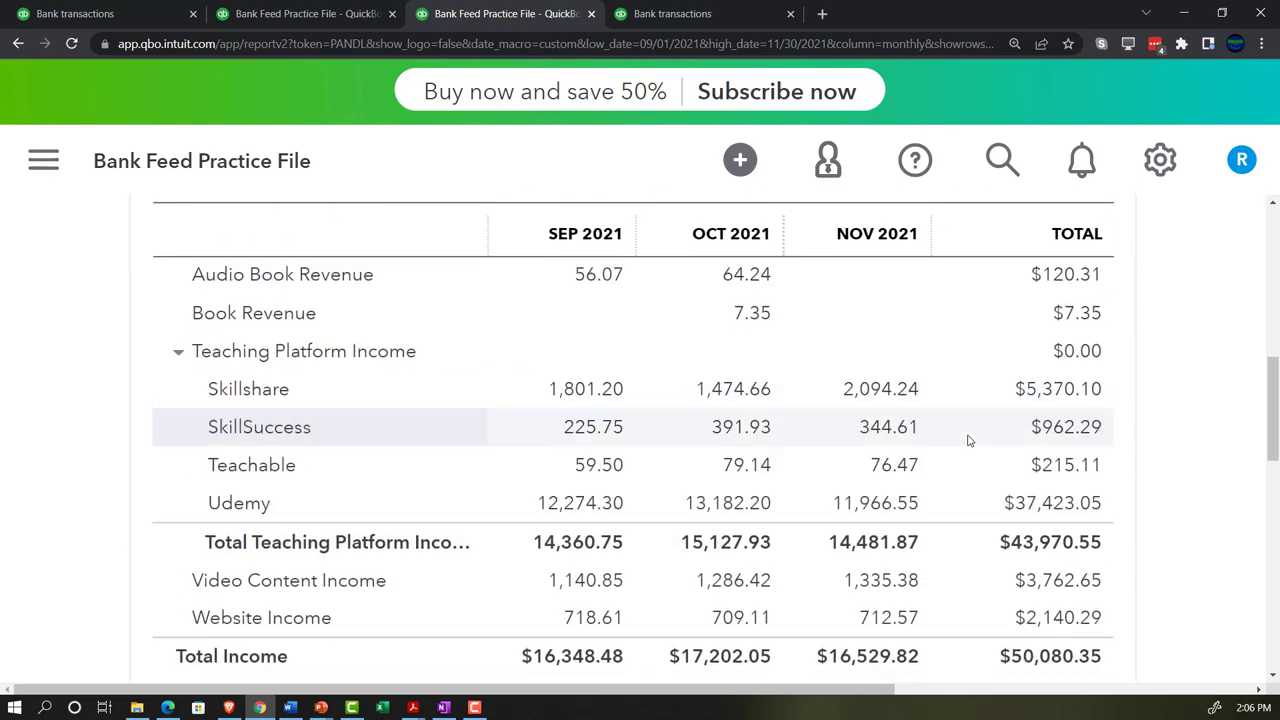
scroll(968, 441, down, 3)
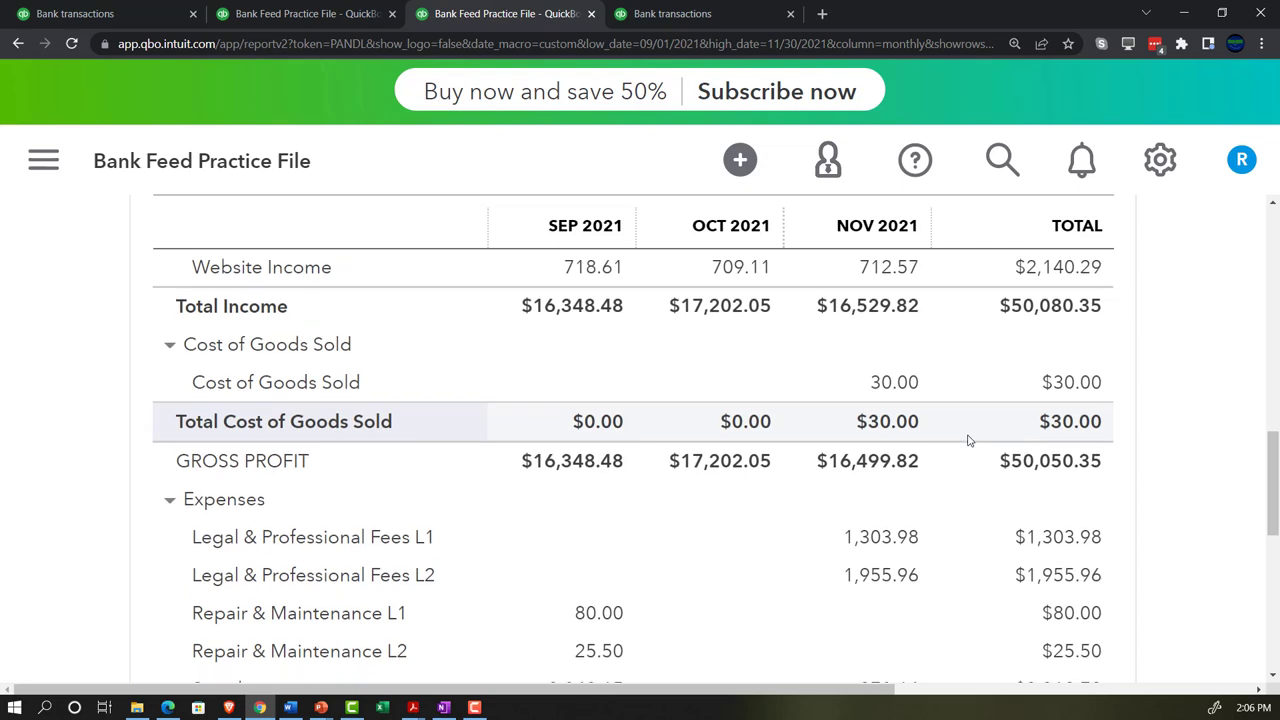
scroll(968, 441, down, 1)
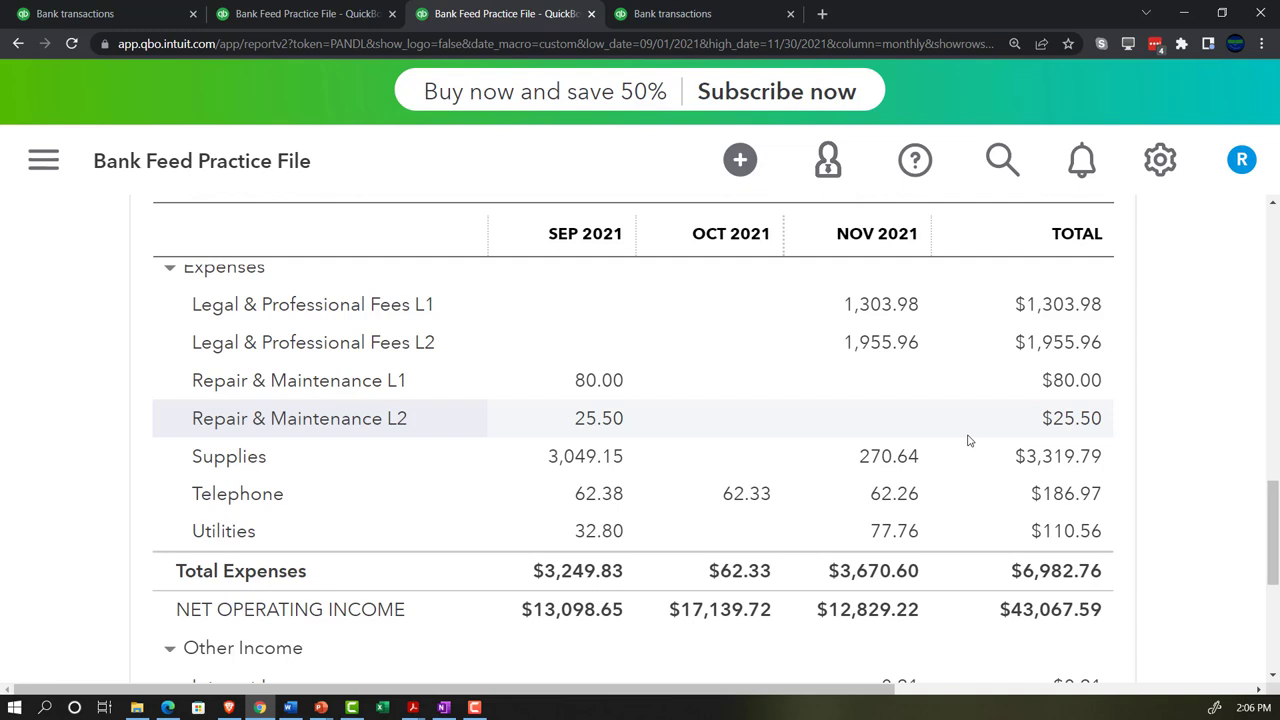
Drill into the Legal & Professional Fees L1 total, review its transaction report and return to the Profit and Loss summary.
click(1050, 318)
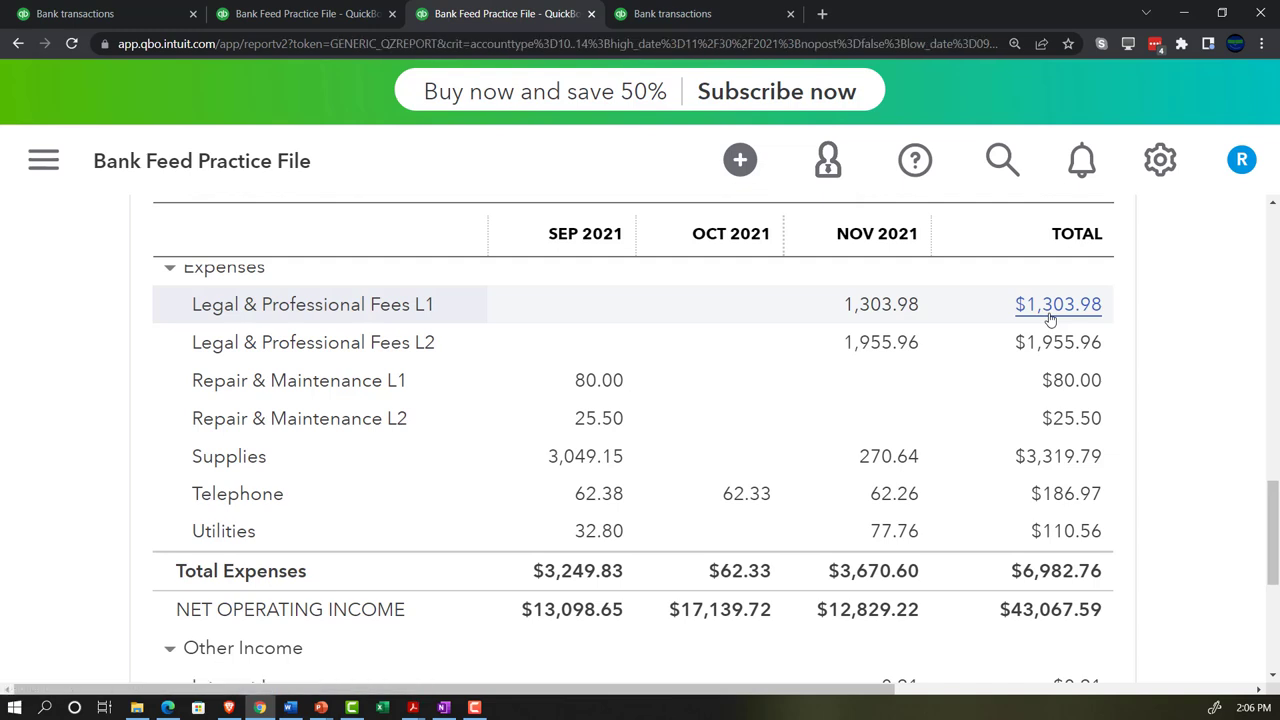
key(ctrl+minus)
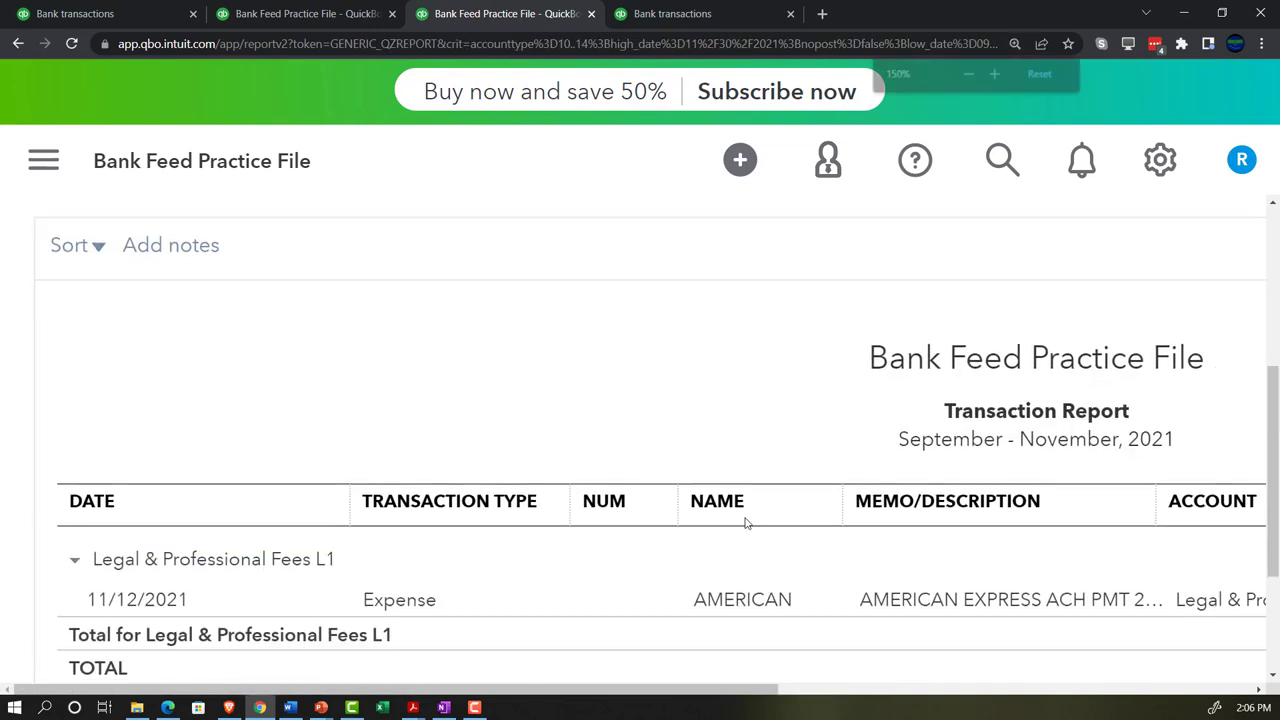
key(ctrl+minus)
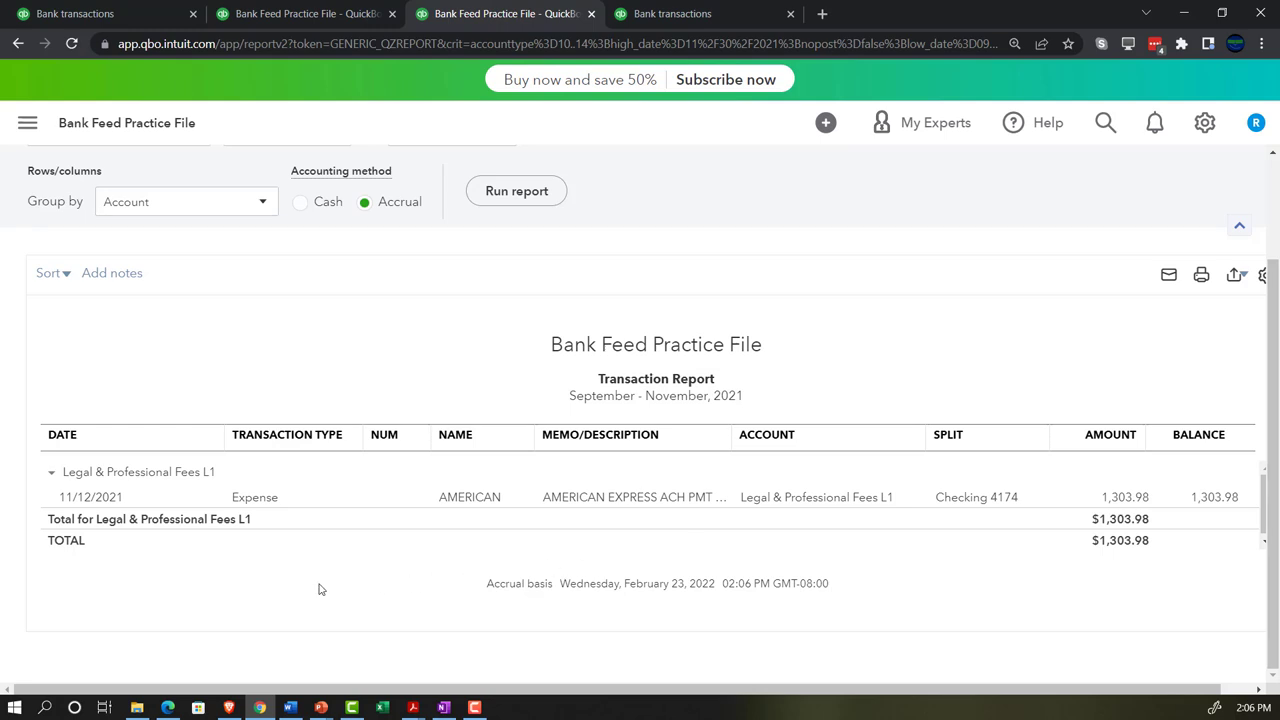
scroll(317, 590, up, 2)
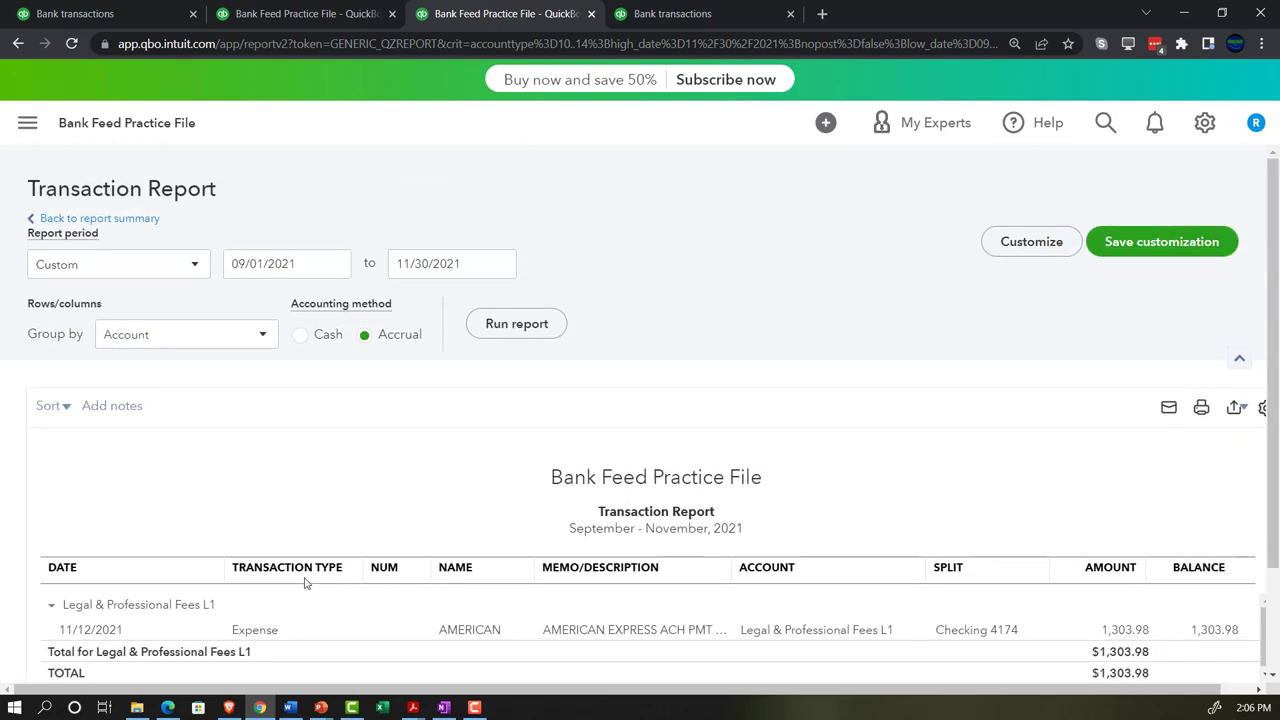
click(143, 220)
Review the expense totals, Other Income and Net Income on the Profit and Loss report and return to its Income section.
scroll(320, 530, down, 5)
key(ctrl+plus)
key(ctrl+plus)
key(ctrl+plus)
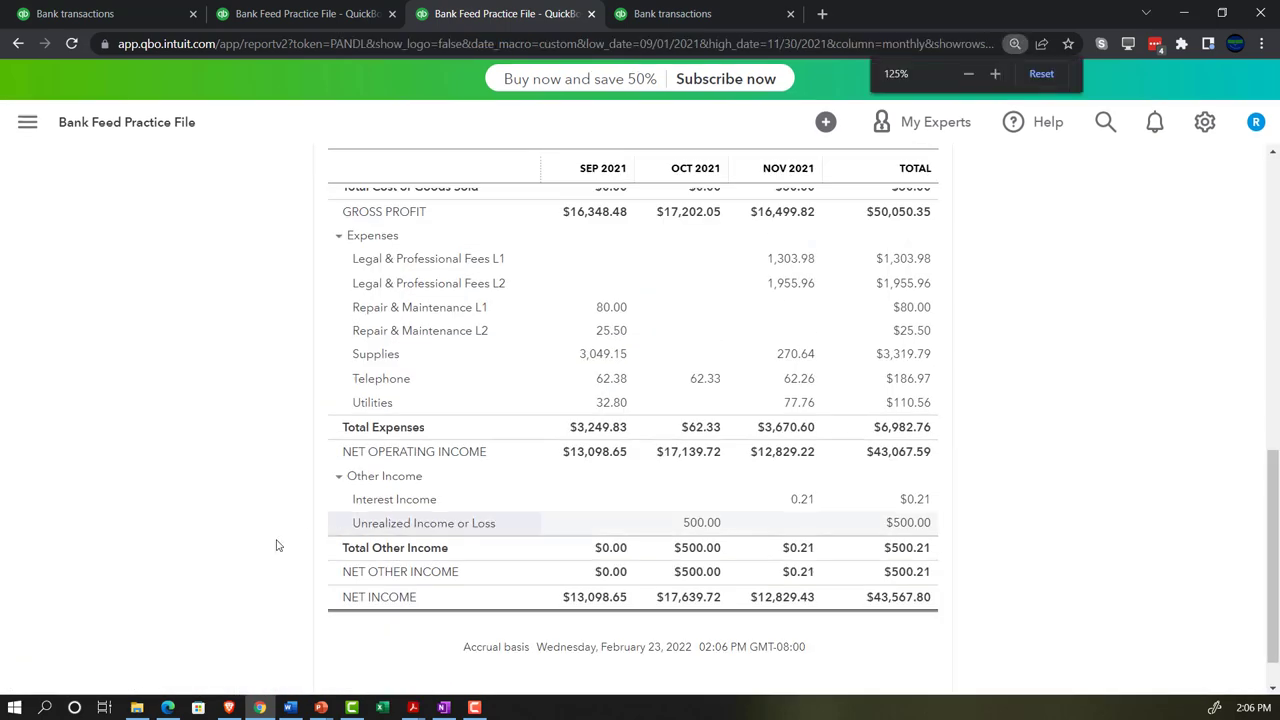
scroll(230, 540, down, 3)
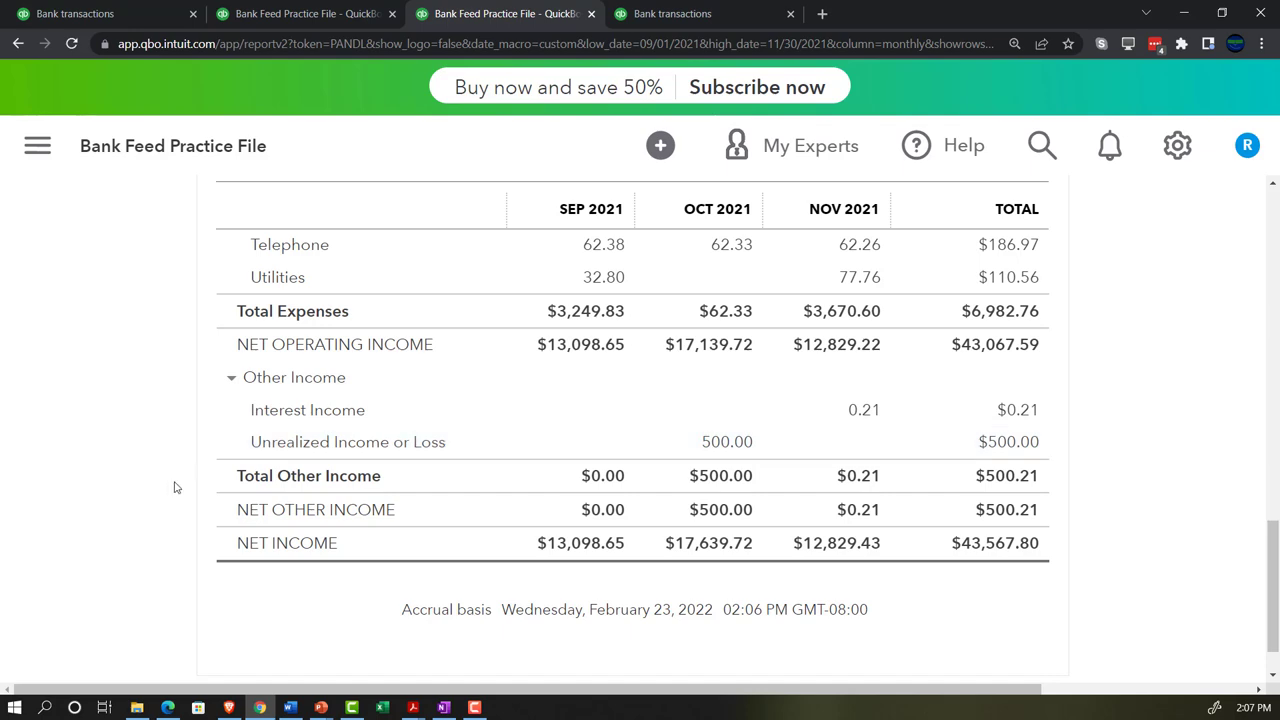
scroll(174, 487, up, 4)
scroll(174, 487, up, 8)
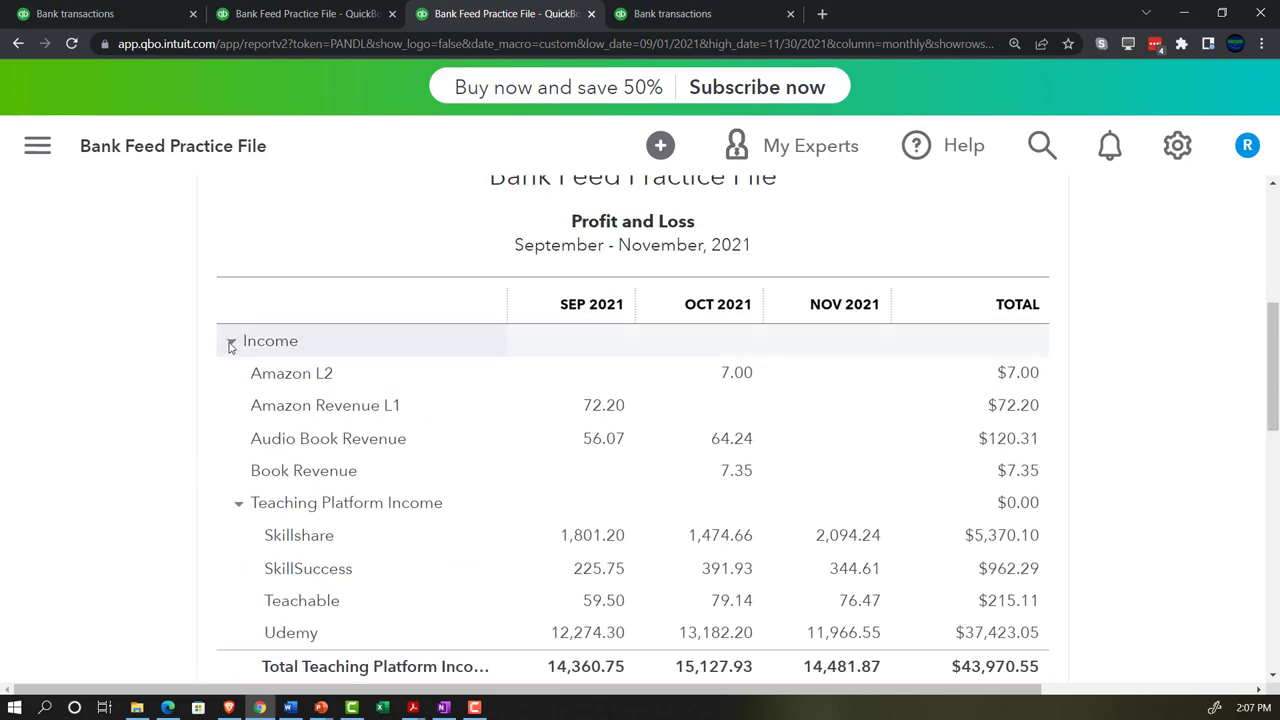
Collapse the Income, Cost of Goods Sold, Expenses and Other Income sections of the Profit and Loss report.
click(230, 343)
click(230, 376)
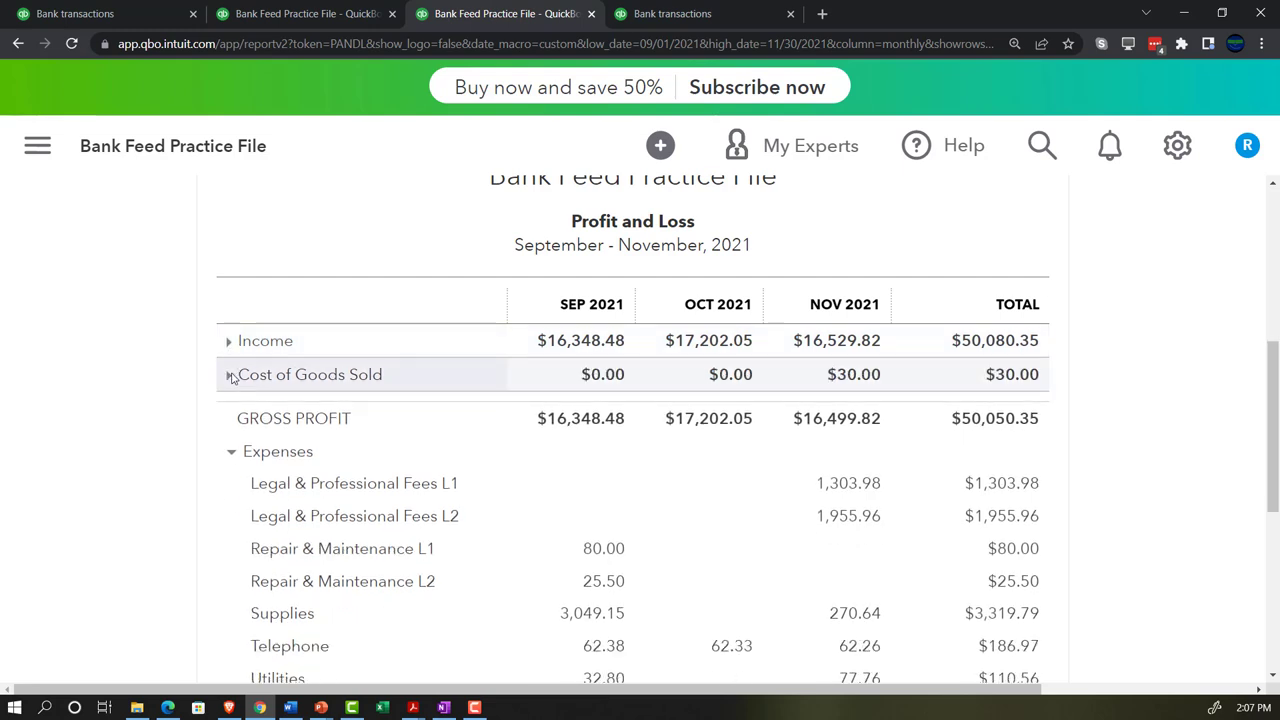
click(232, 443)
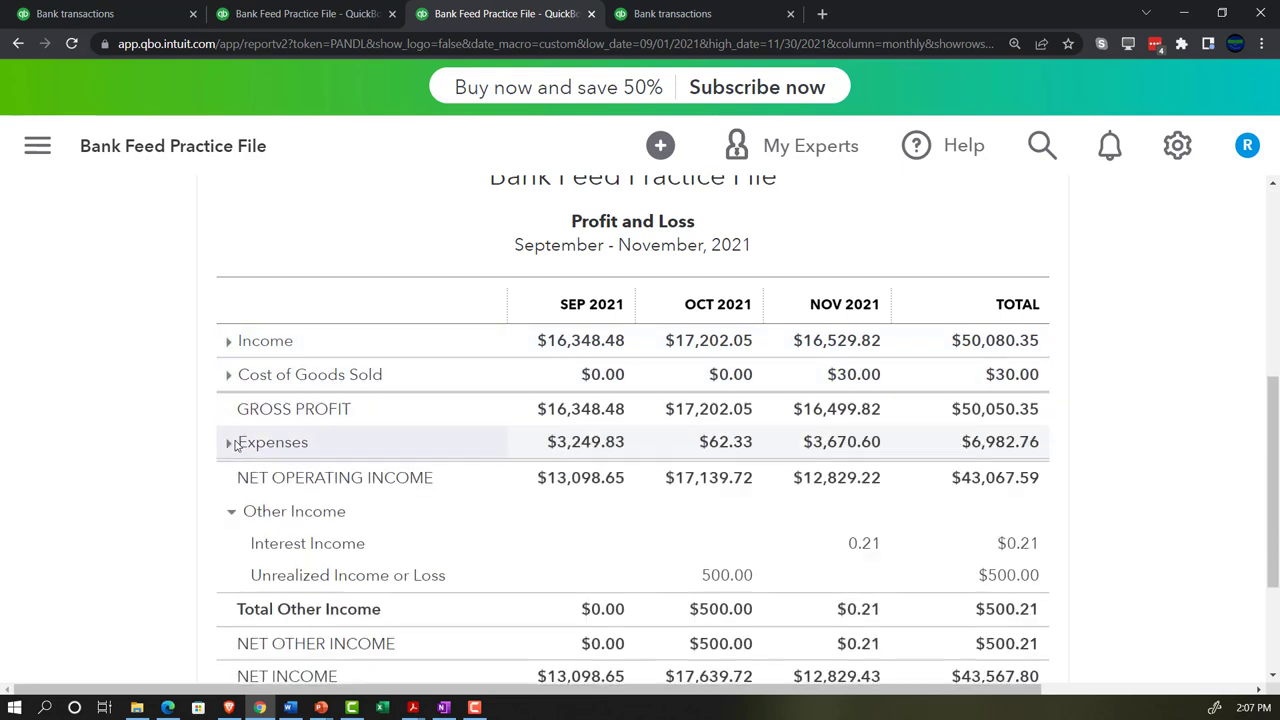
click(230, 509)
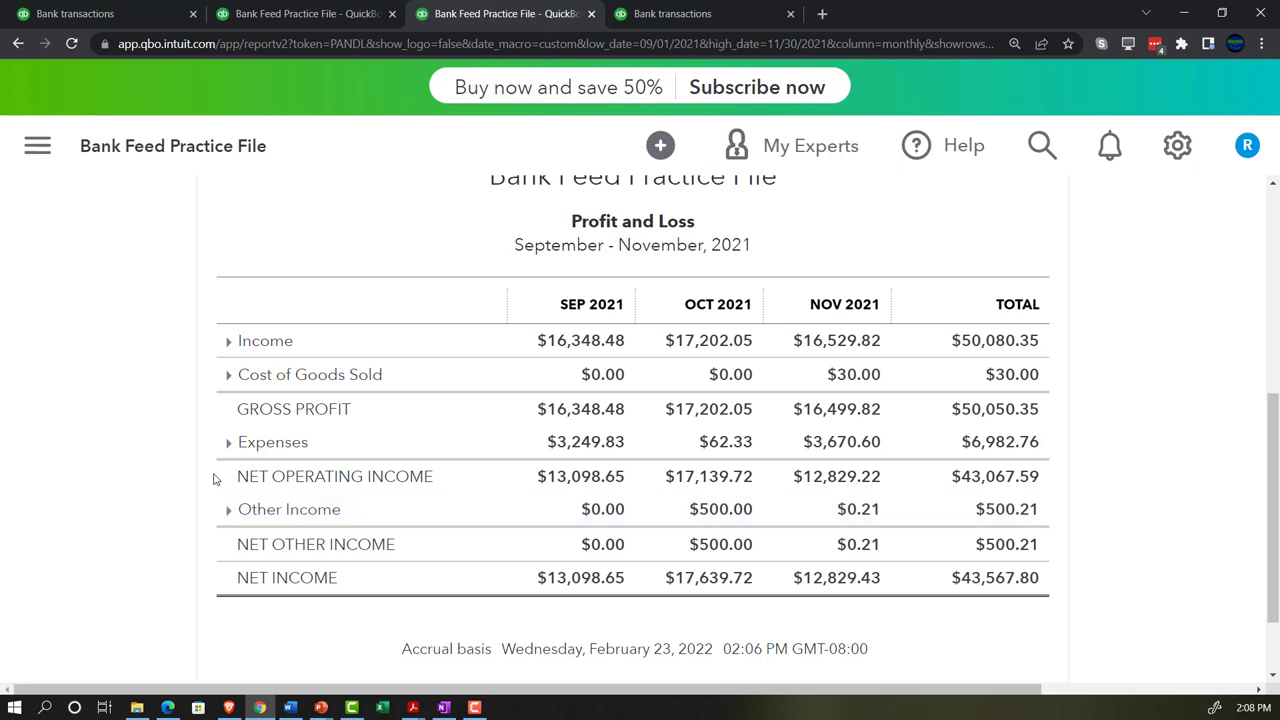
key(ctrl+plus)
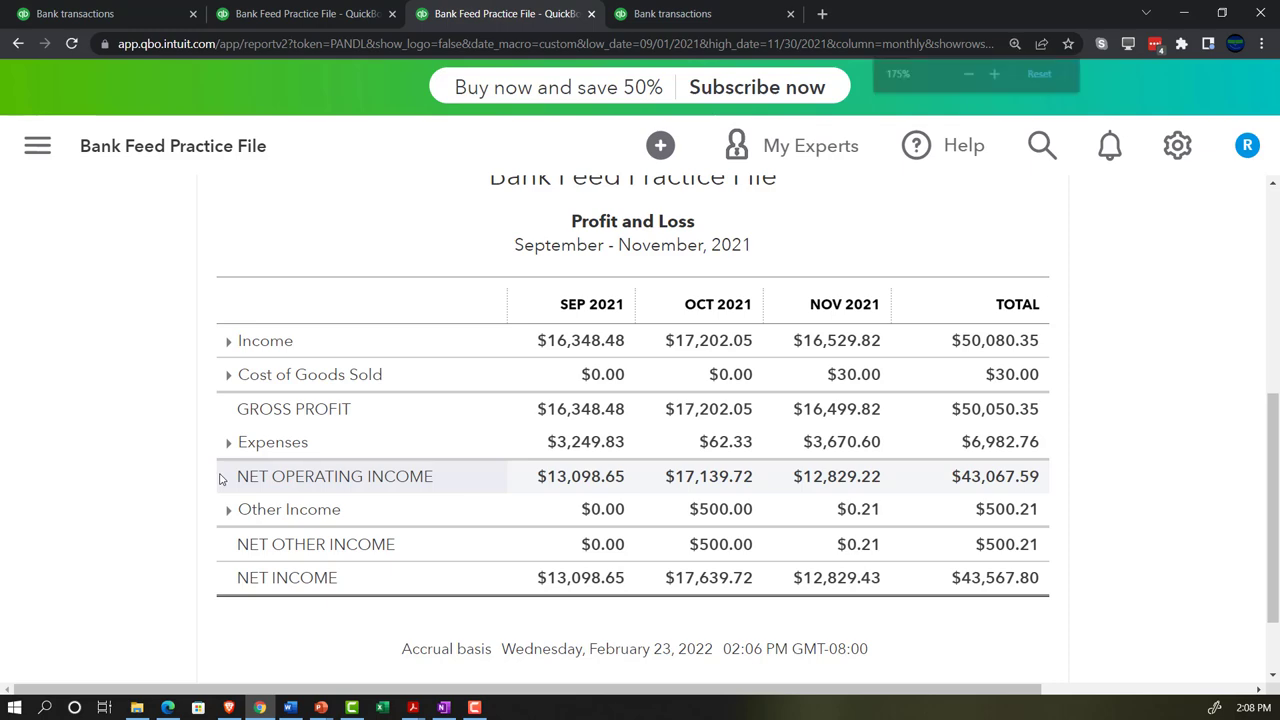
scroll(180, 480, down, 1)
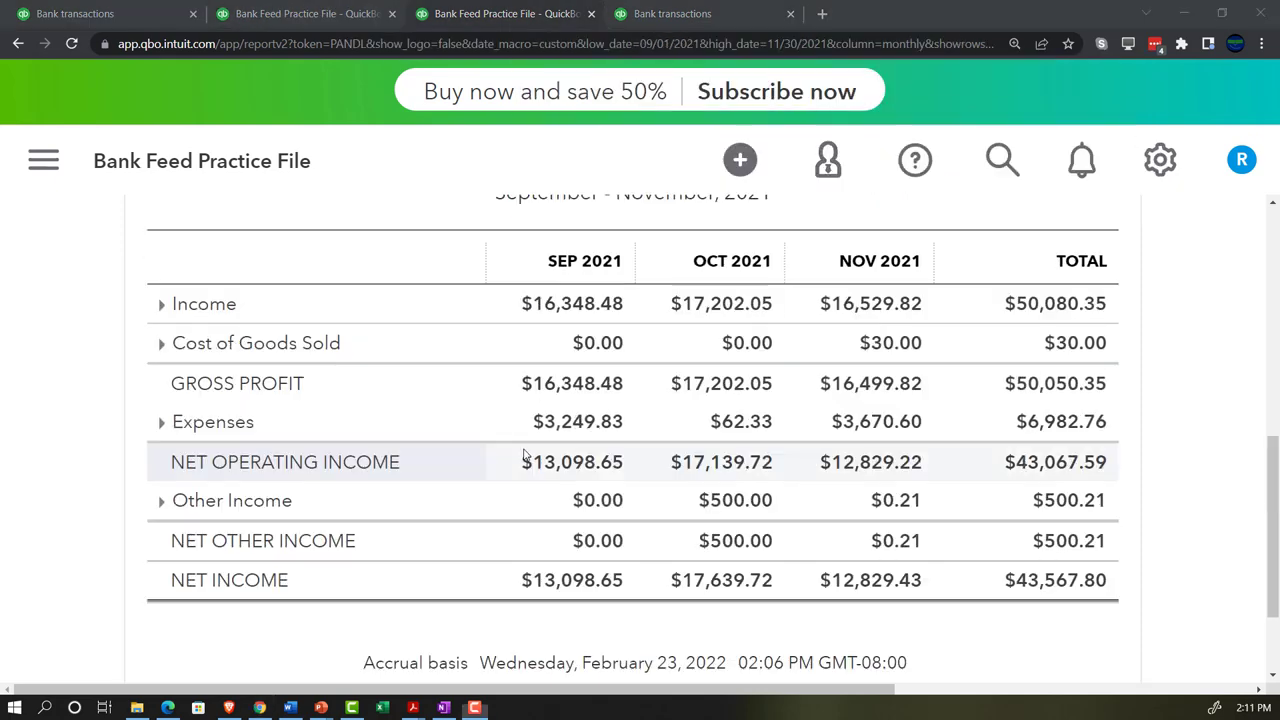
Run the Profit and Loss report from 01/01/2021 to 11/30/2021 and compare its total net income with the Balance Sheet's November net income.
scroll(474, 477, up, 5)
drag(486, 391, 250, 368)
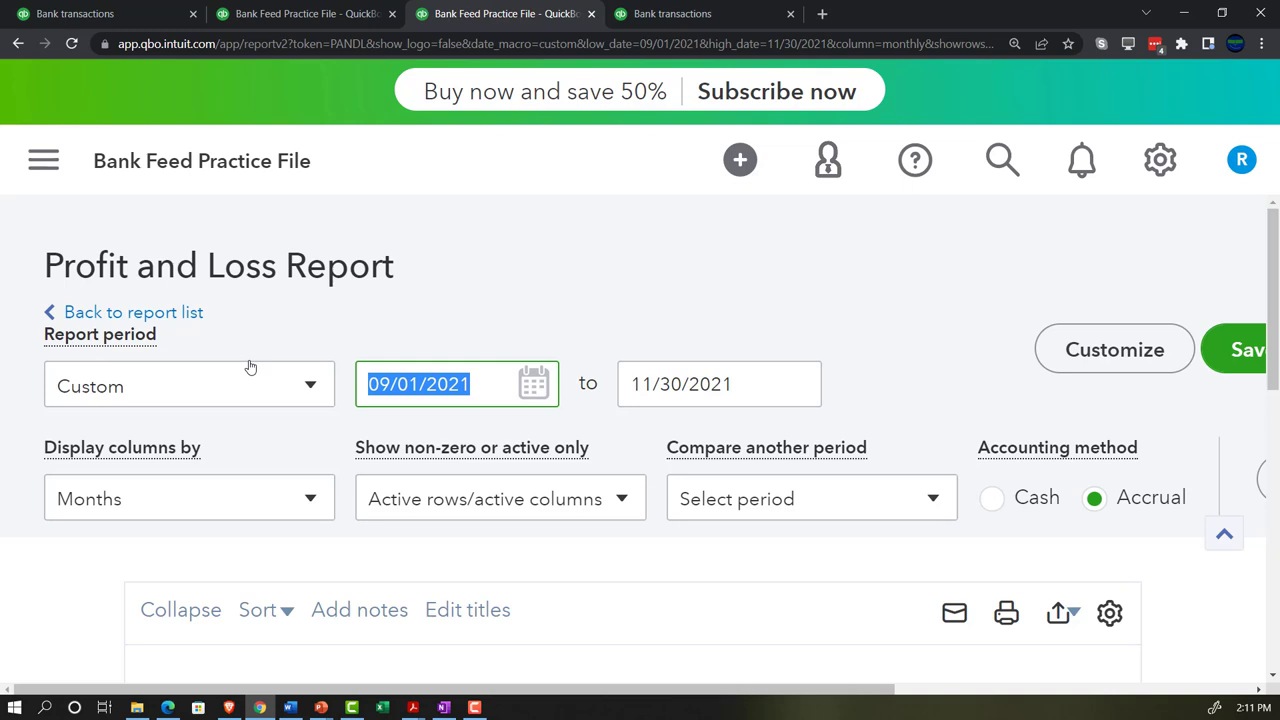
text(010121)
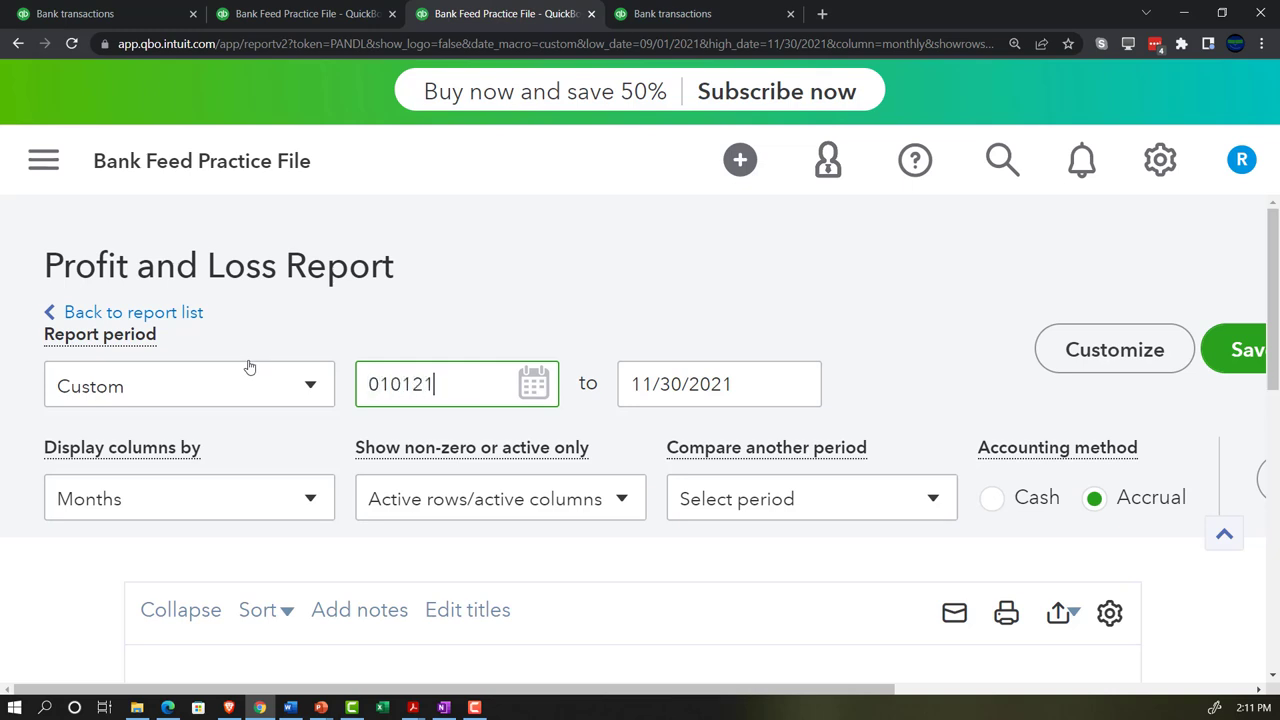
key(Tab)
key(Tab)
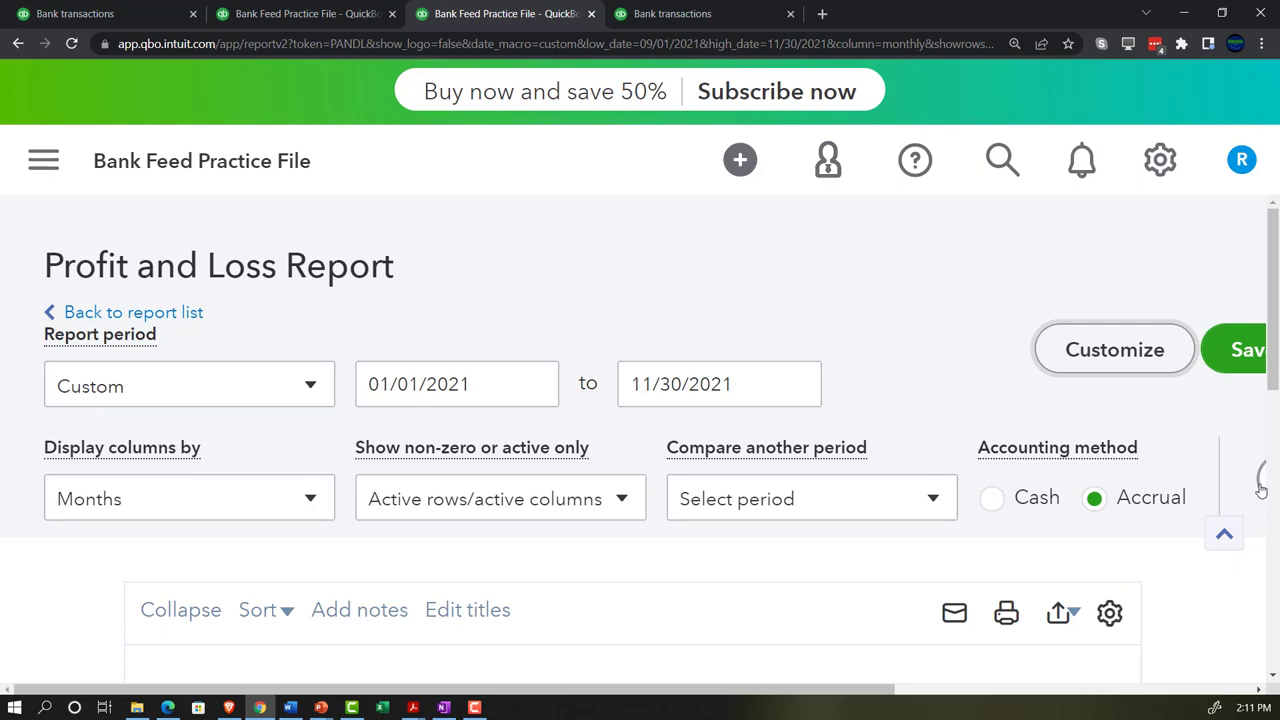
scroll(797, 417, down, 15)
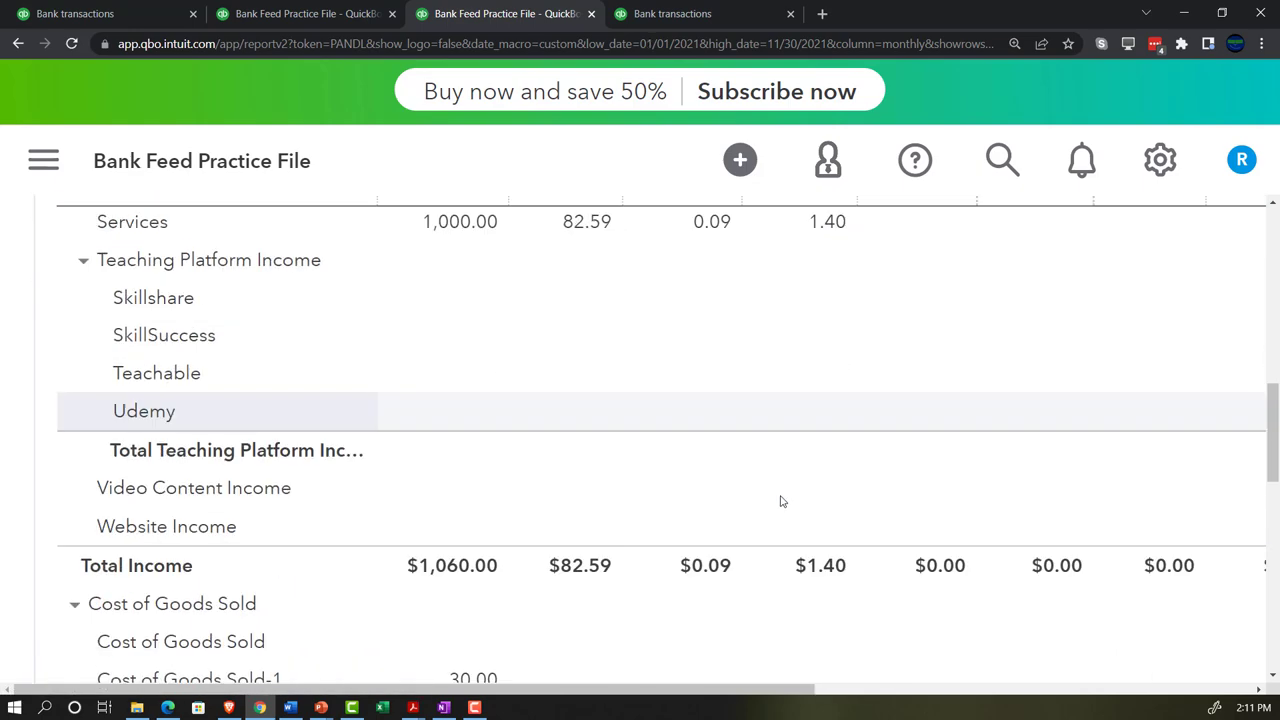
drag(784, 690, 1220, 688)
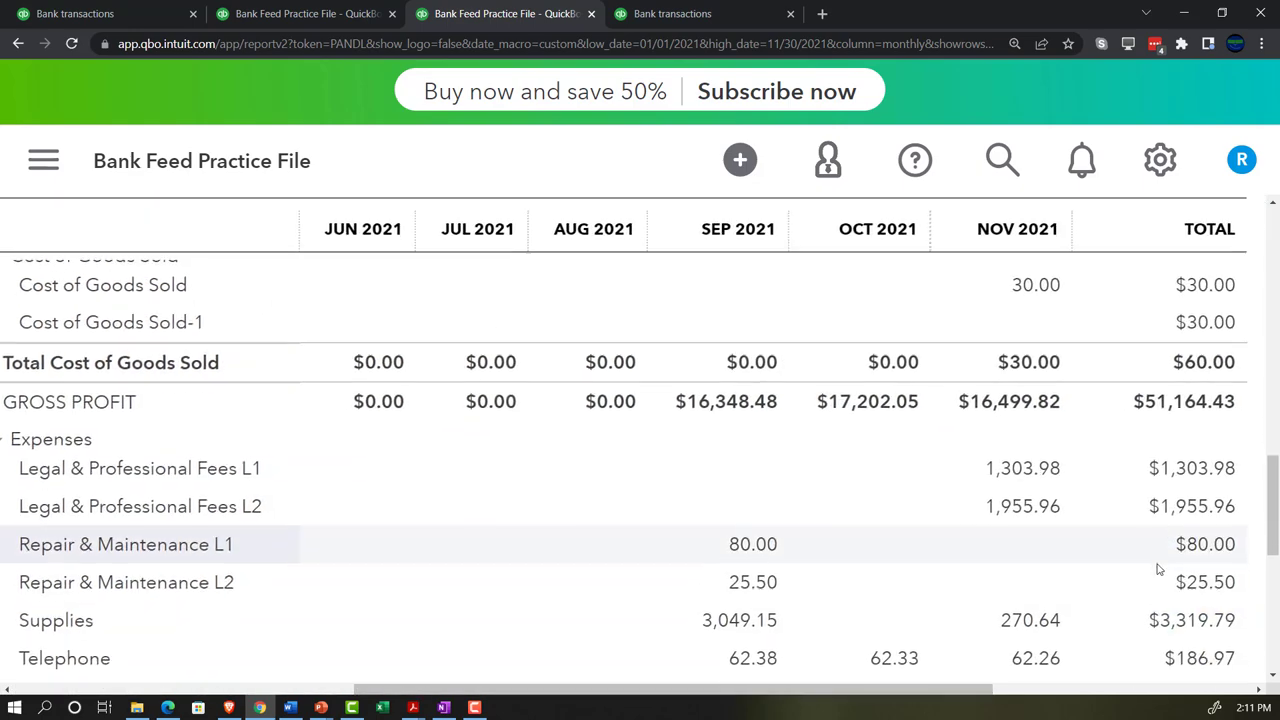
scroll(1157, 565, down, 4)
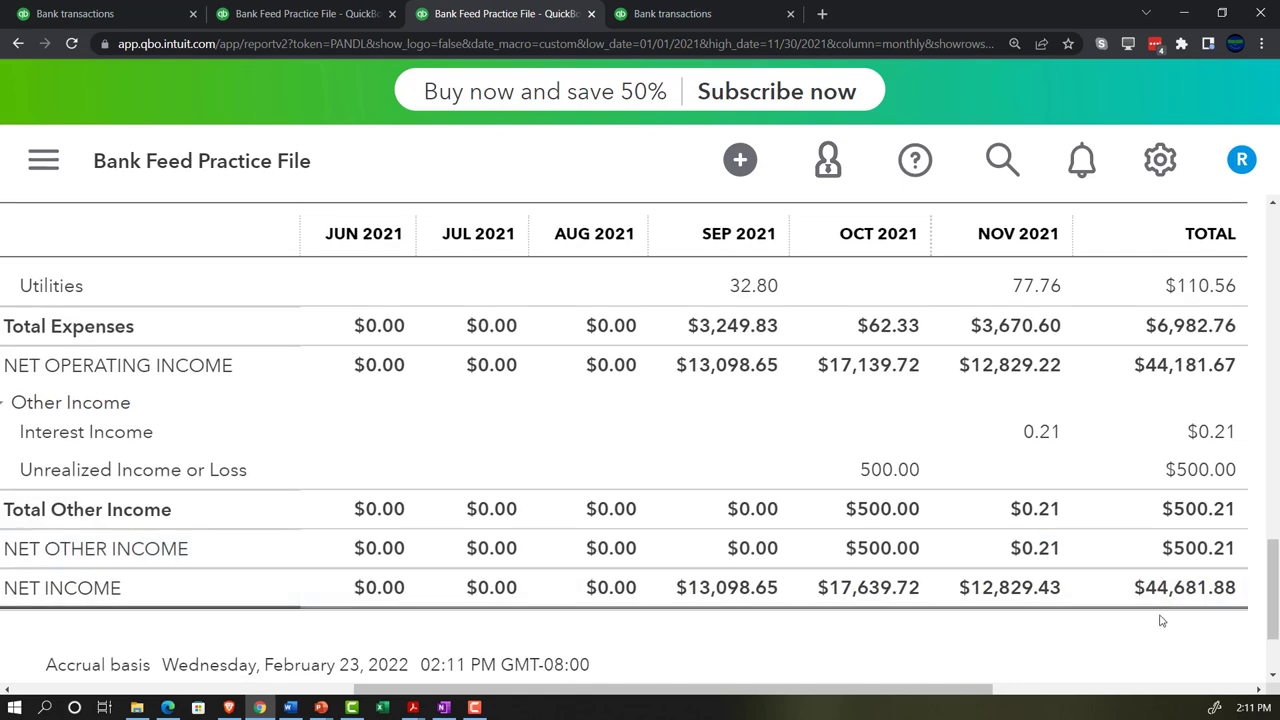
click(314, 14)
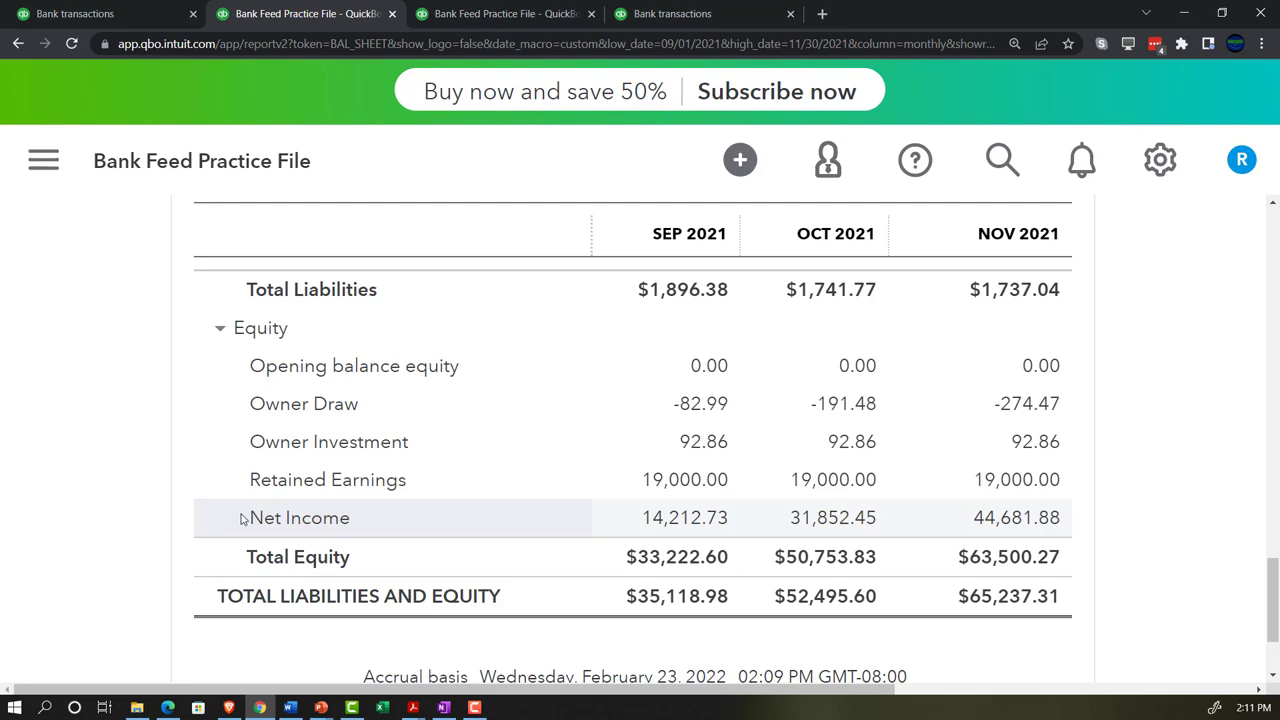
Run the Balance Sheet for 01/01/2022 to 12/31/2022 with Total Only columns and examine Retained Earnings and Net Income in the equity section.
scroll(241, 518, up, 10)
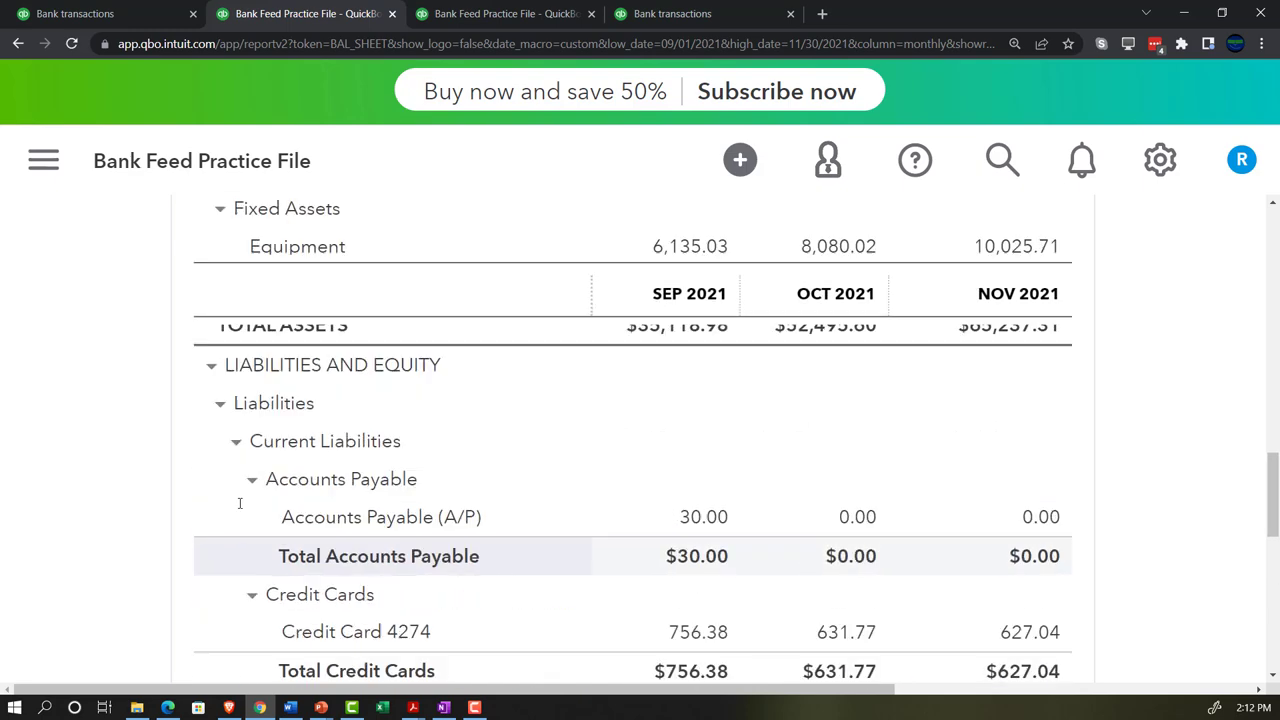
scroll(243, 489, up, 10)
click(451, 400)
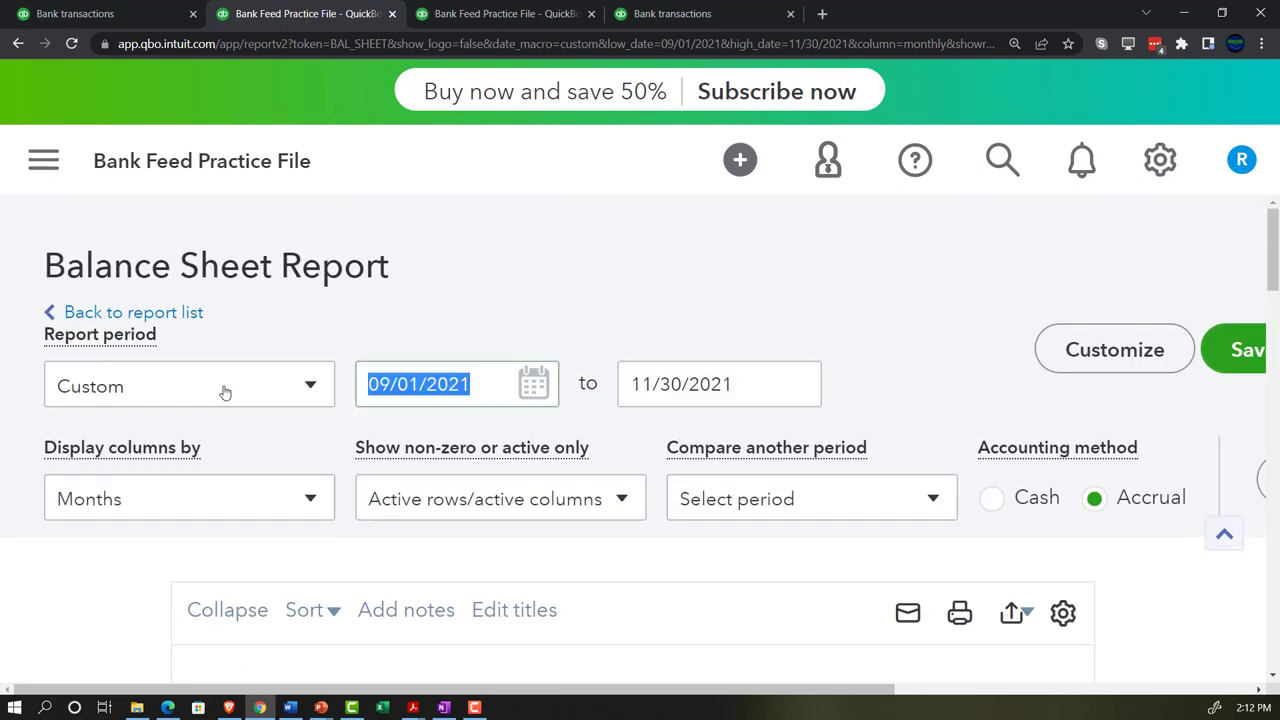
text(01)
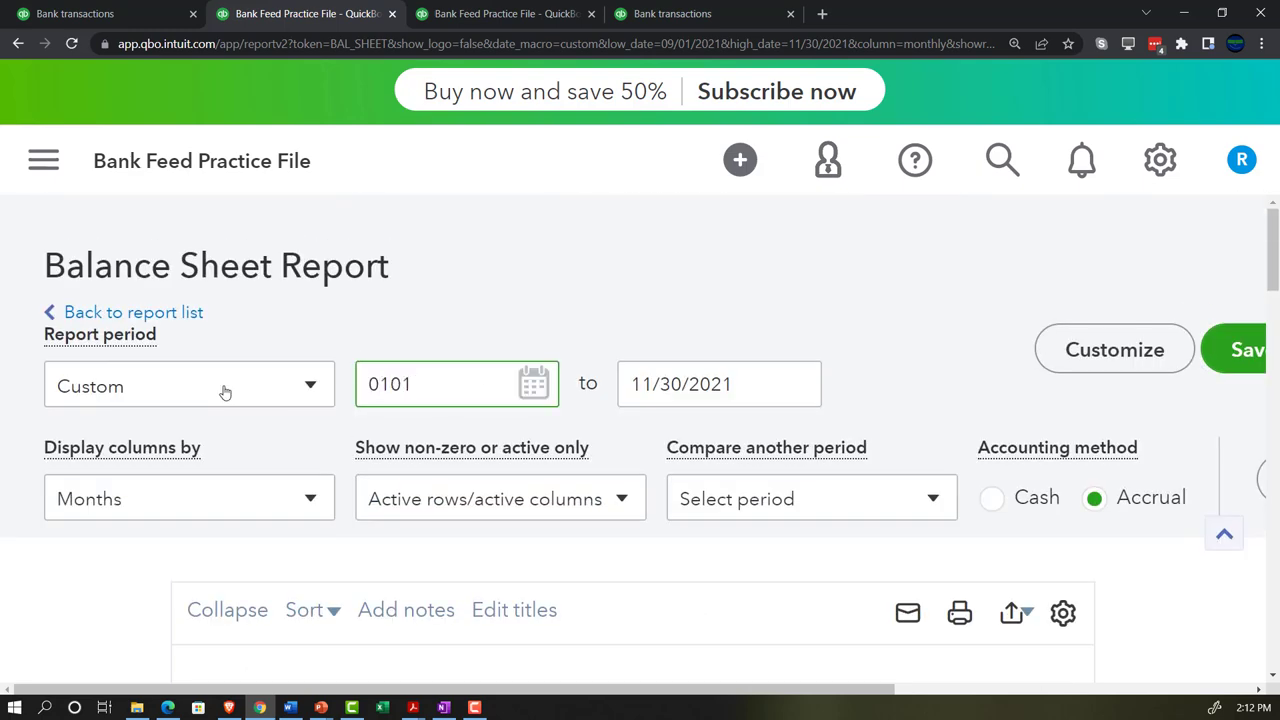
text(/01/202)
key(Tab)
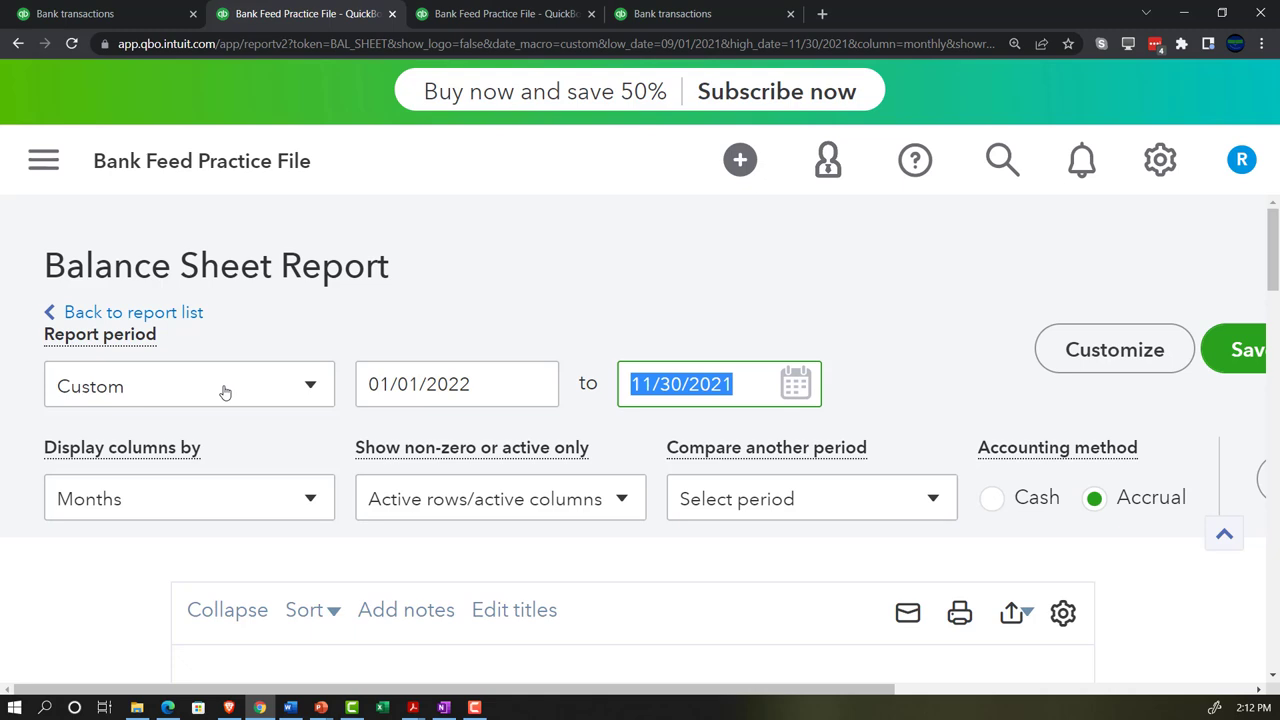
text(123122)
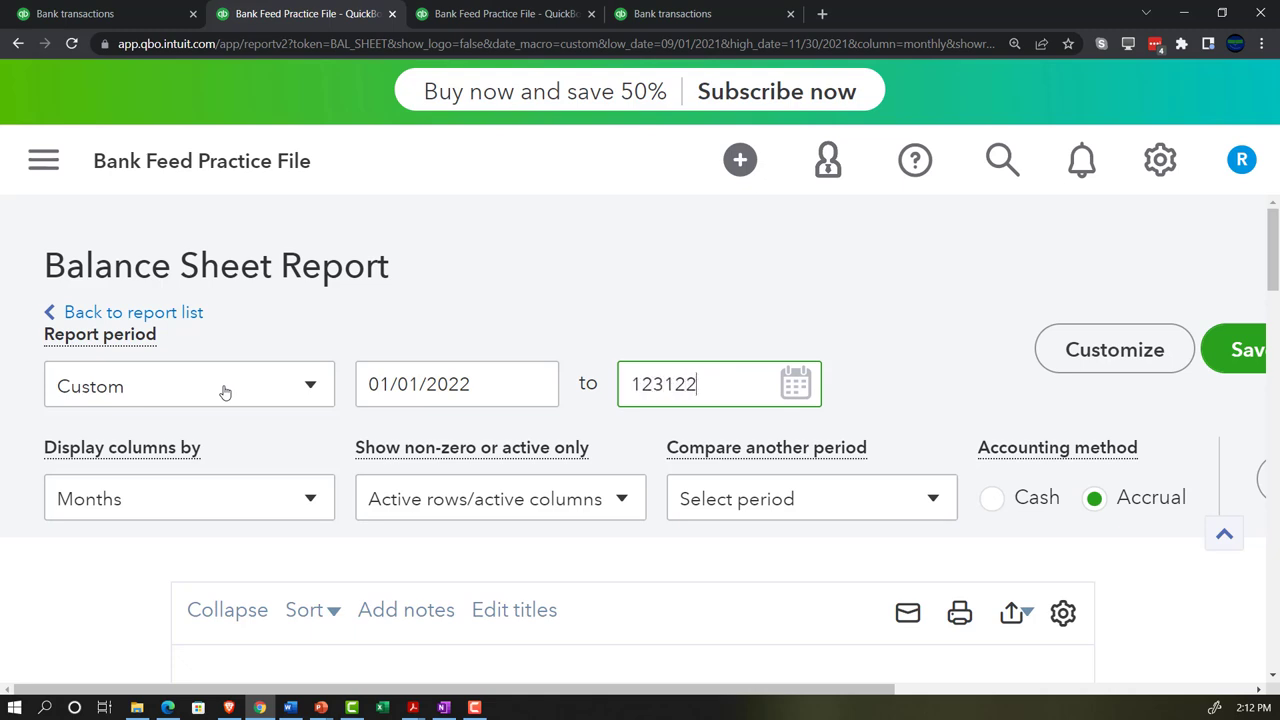
key(Tab)
click(306, 499)
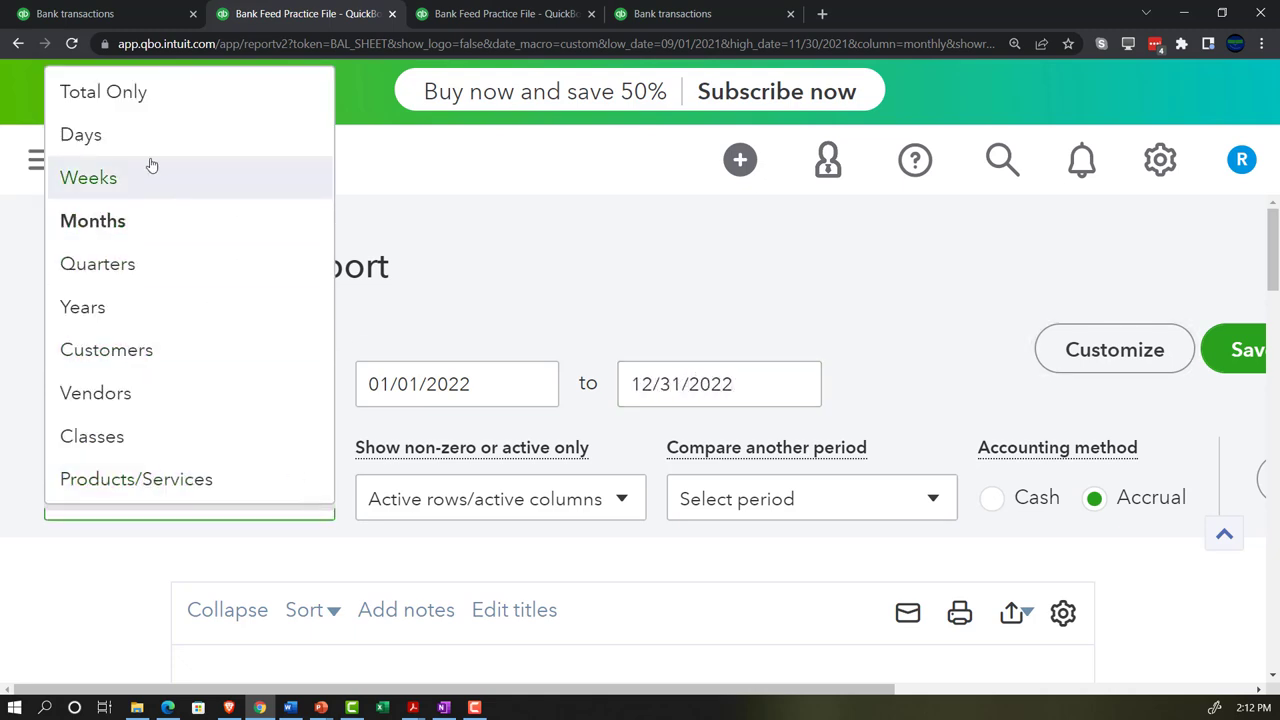
click(138, 92)
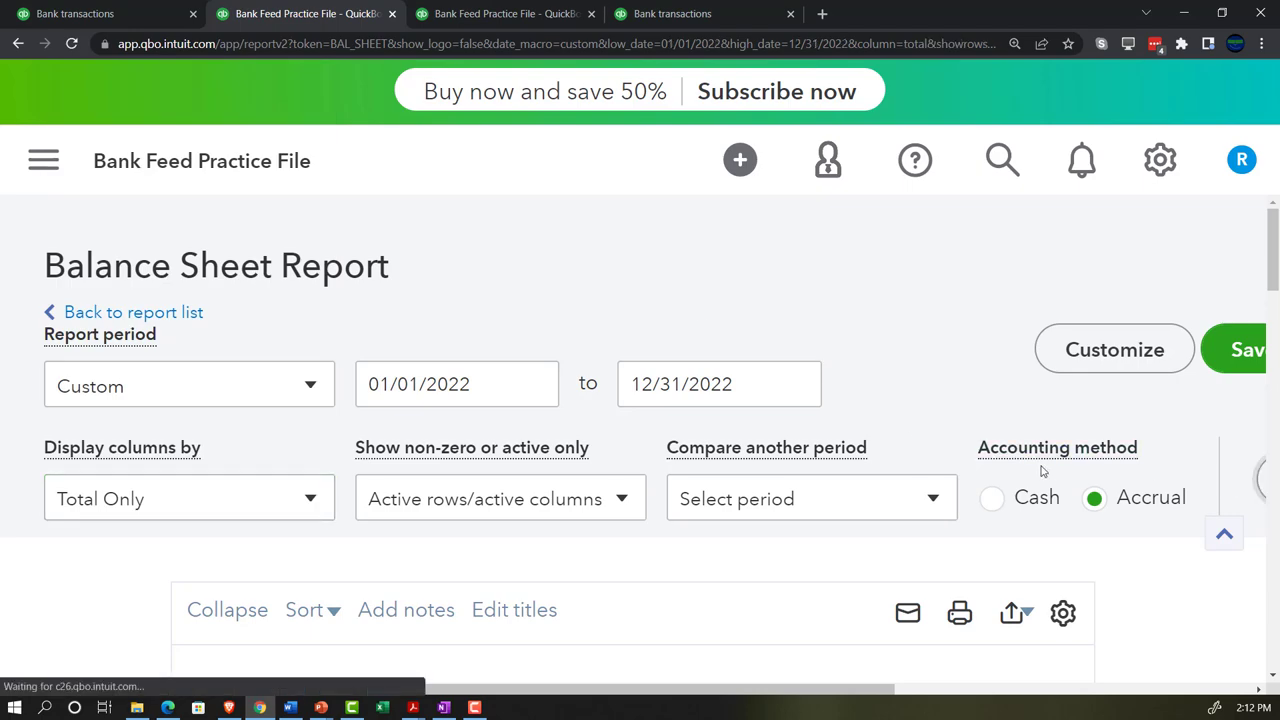
scroll(969, 452, down, 20)
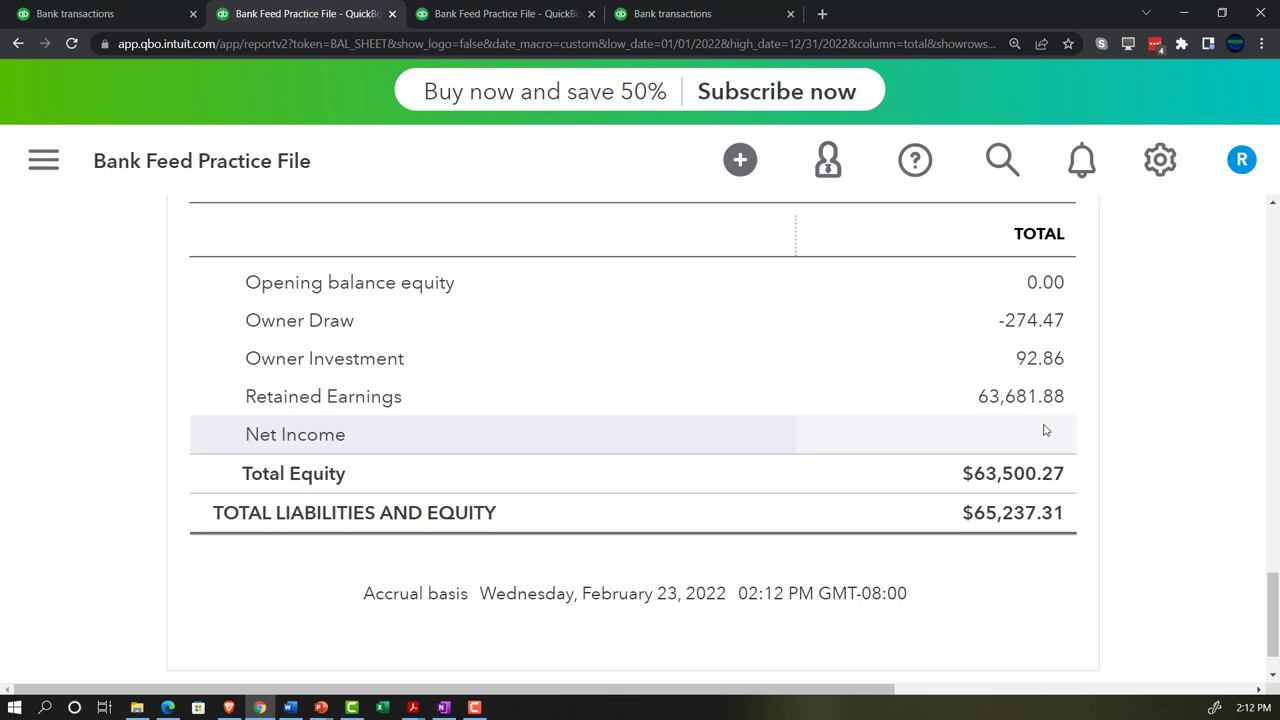
Set the Balance Sheet period back to 09/01/2021 to 11/30/2021, display columns by Months and run the report.
scroll(487, 515, up, 20)
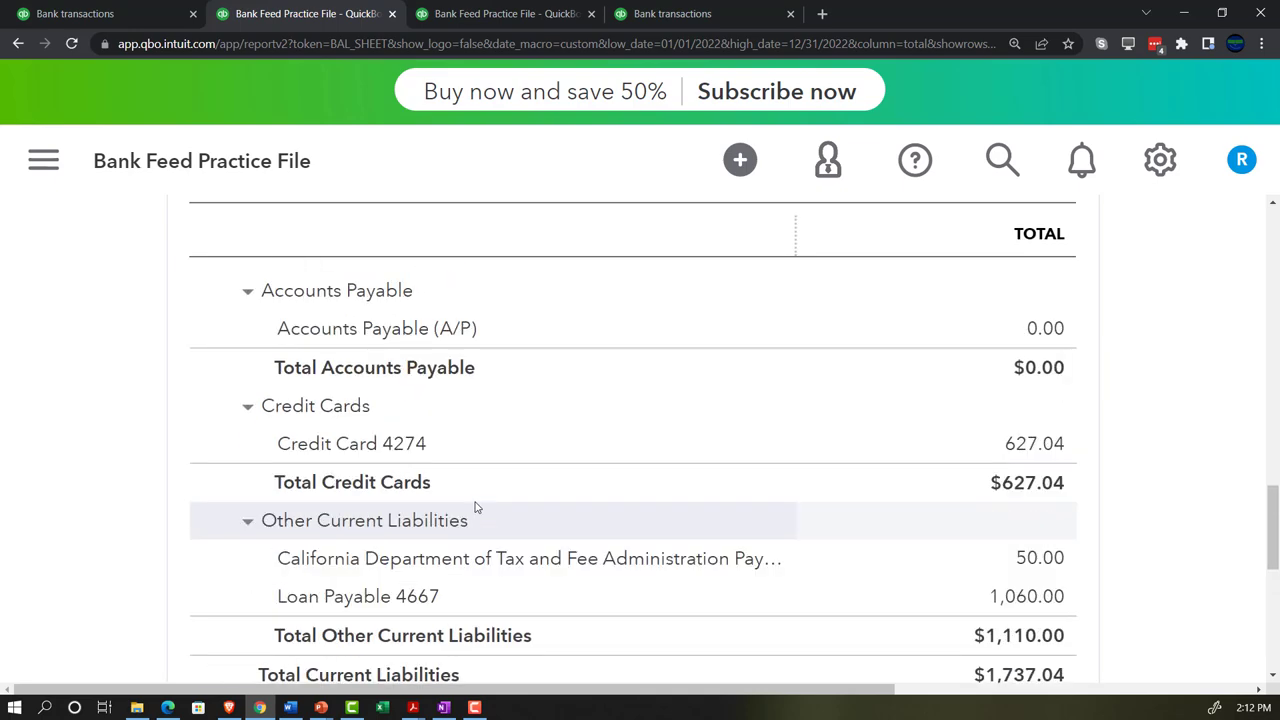
drag(469, 392, 309, 382)
text(0901)
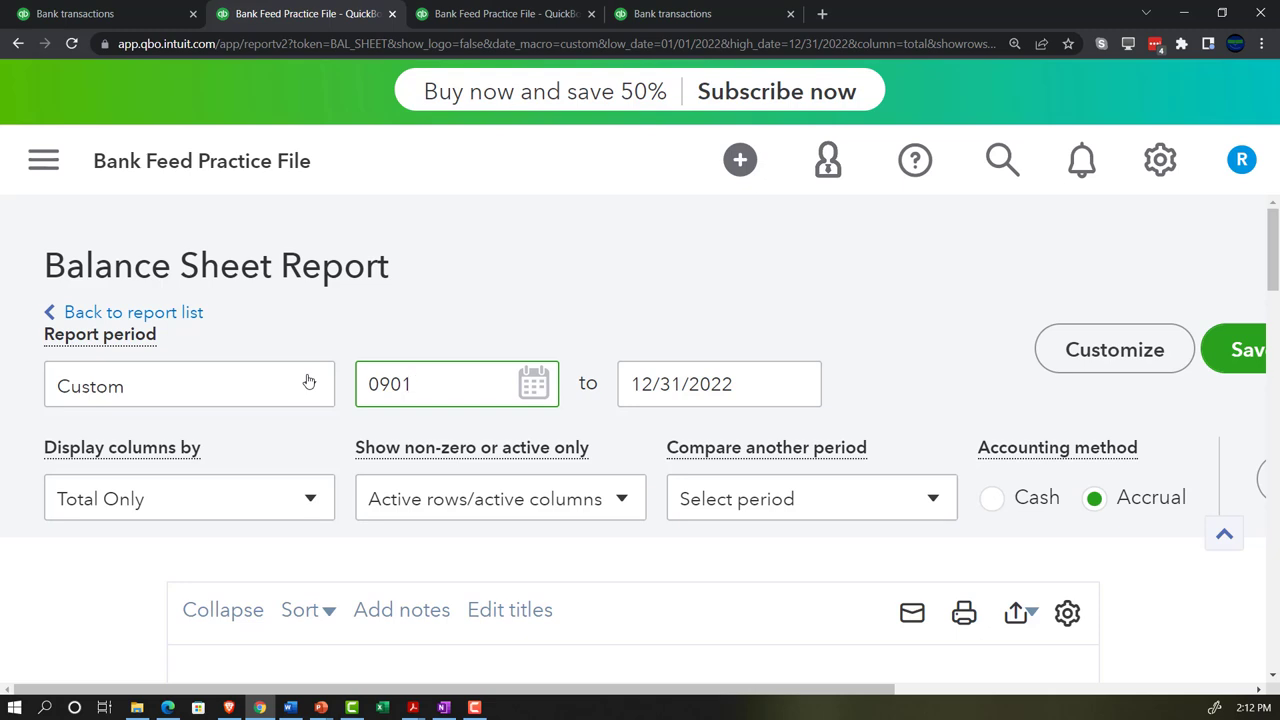
text(21)
key(Tab)
text(113021)
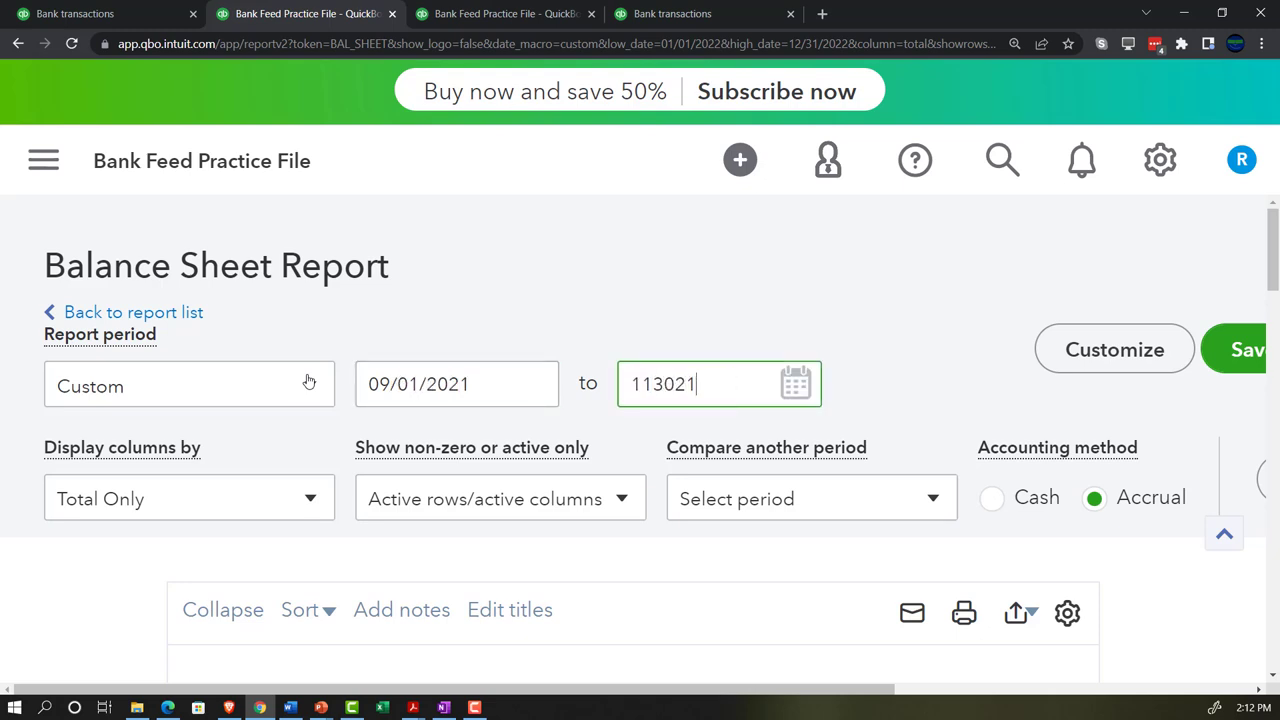
key(Tab)
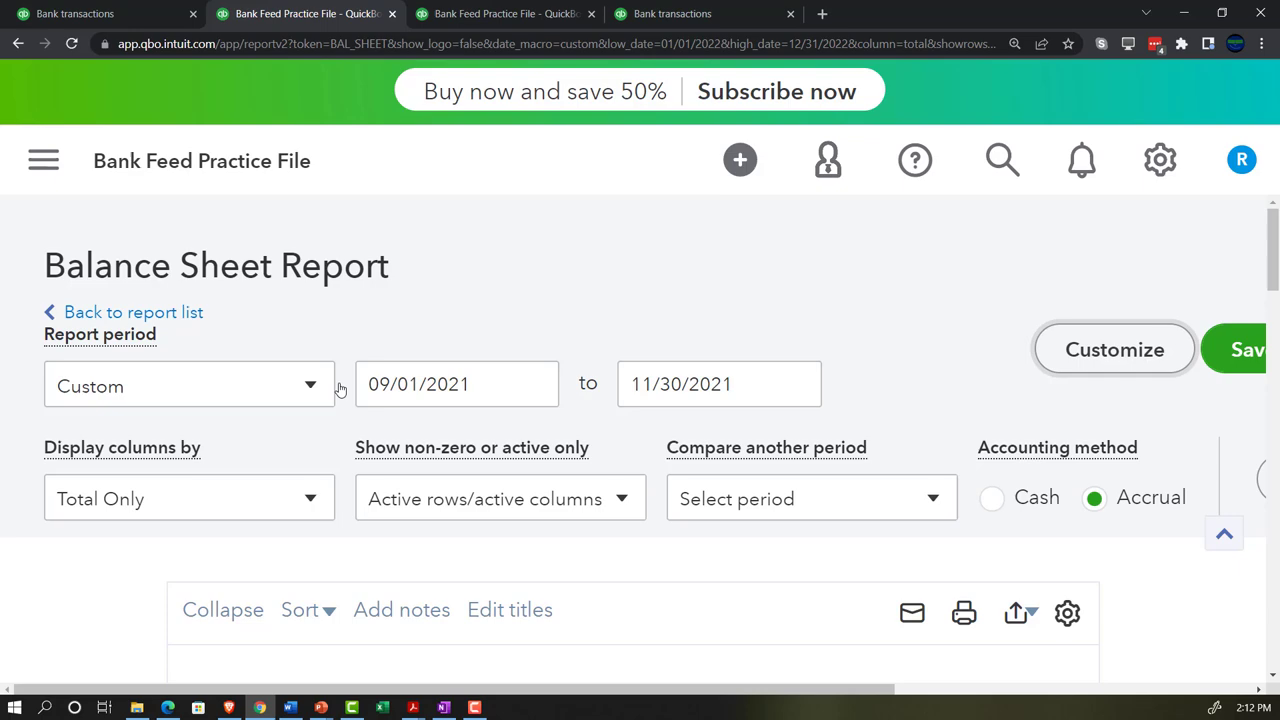
click(312, 505)
click(180, 221)
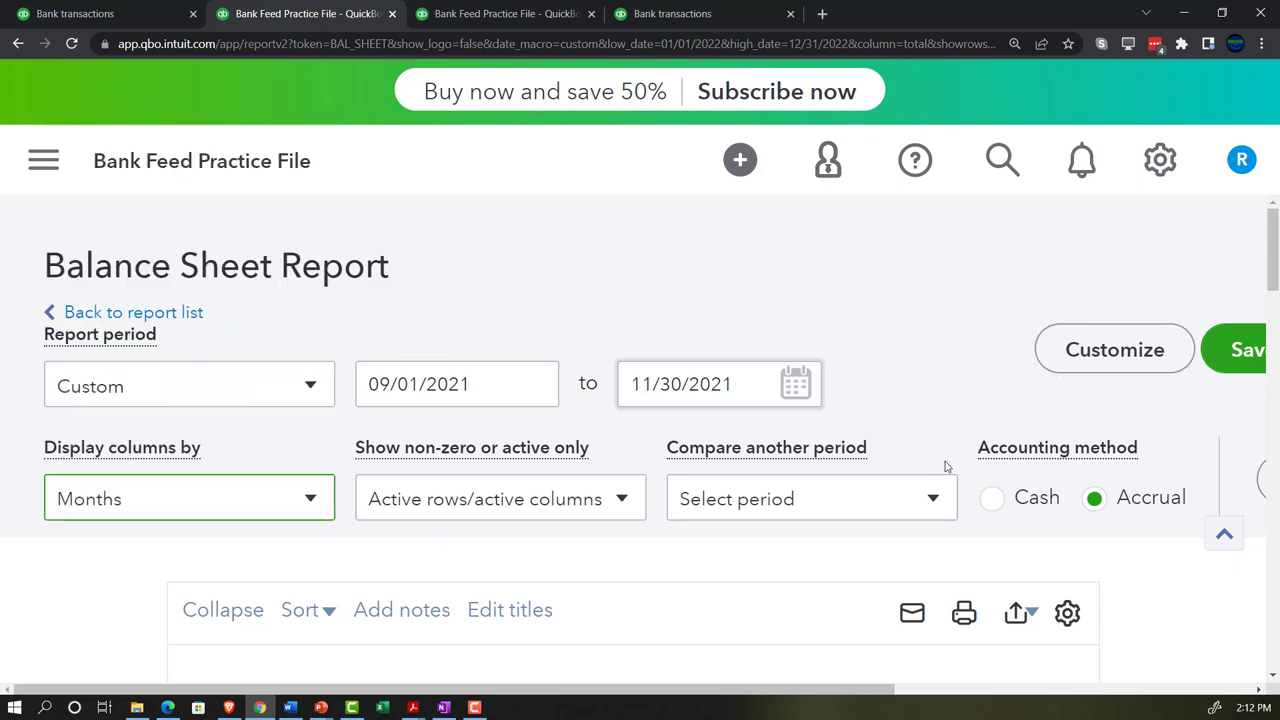
scroll(1267, 488, down, 3)
scroll(1267, 488, up, 4)
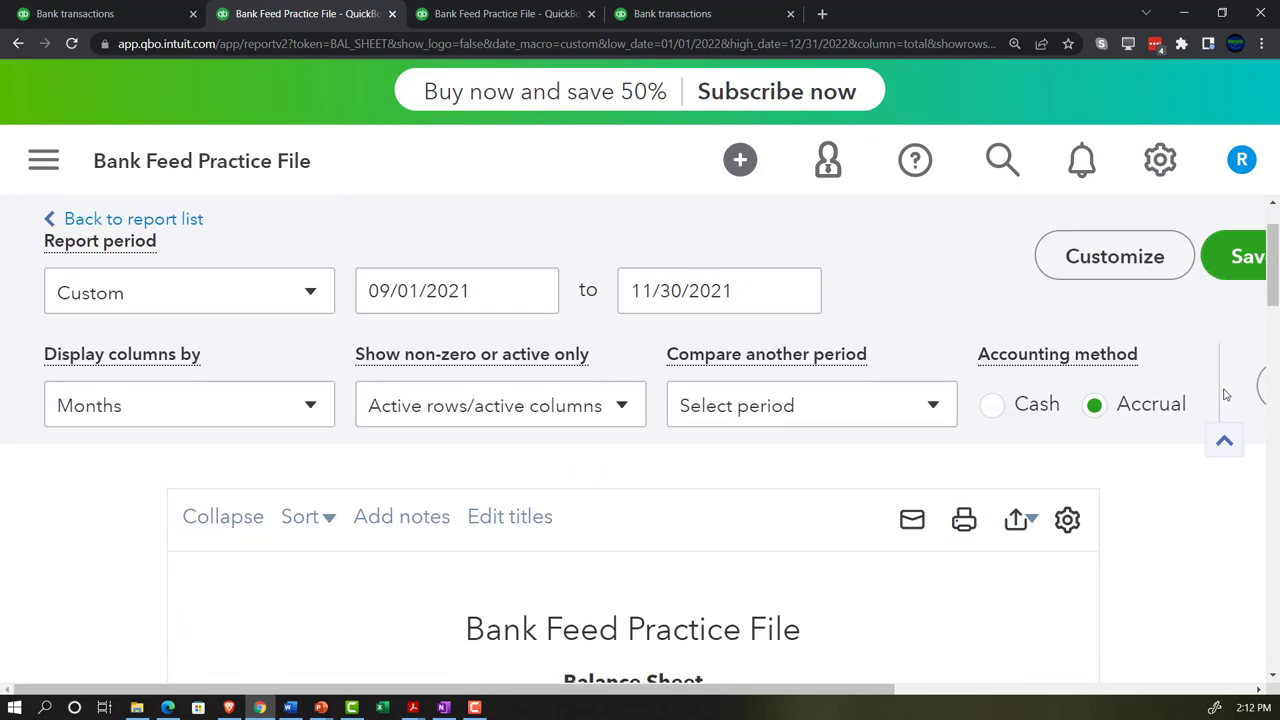
scroll(1266, 486, down, 4)
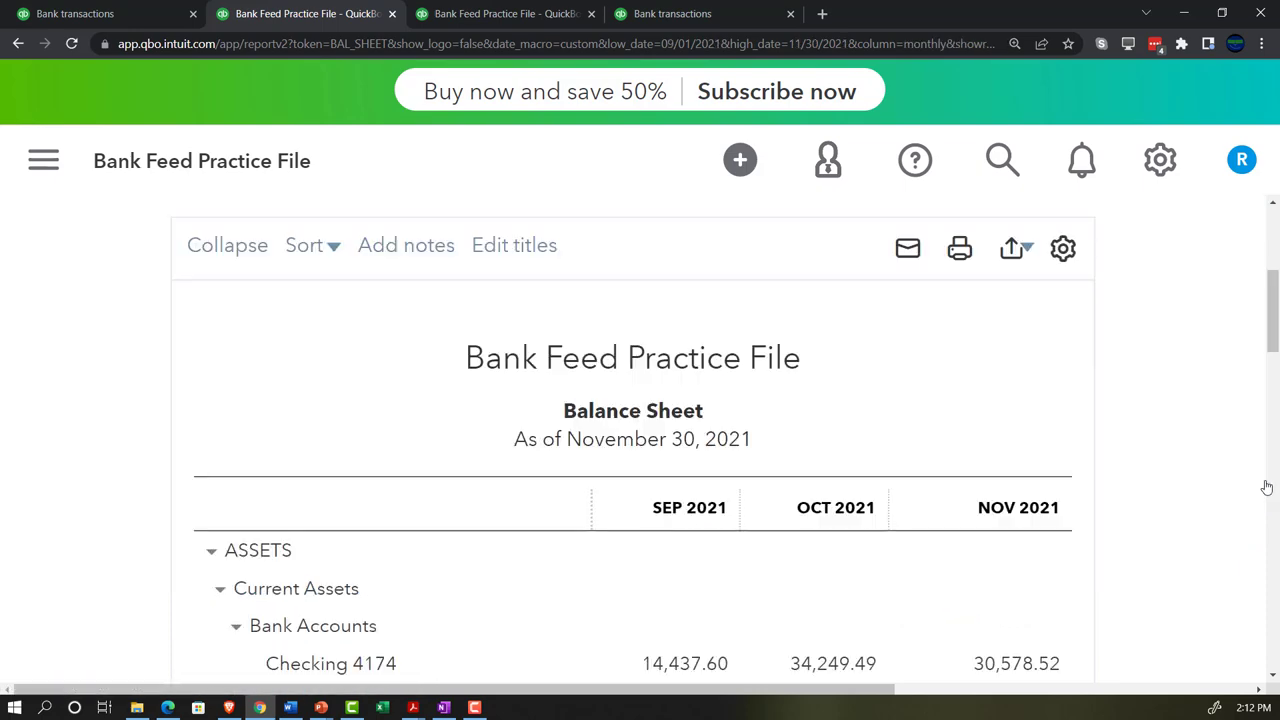
Switch to the Profit and Loss report, set its start date back to 09/01/2021 and run it.
click(510, 14)
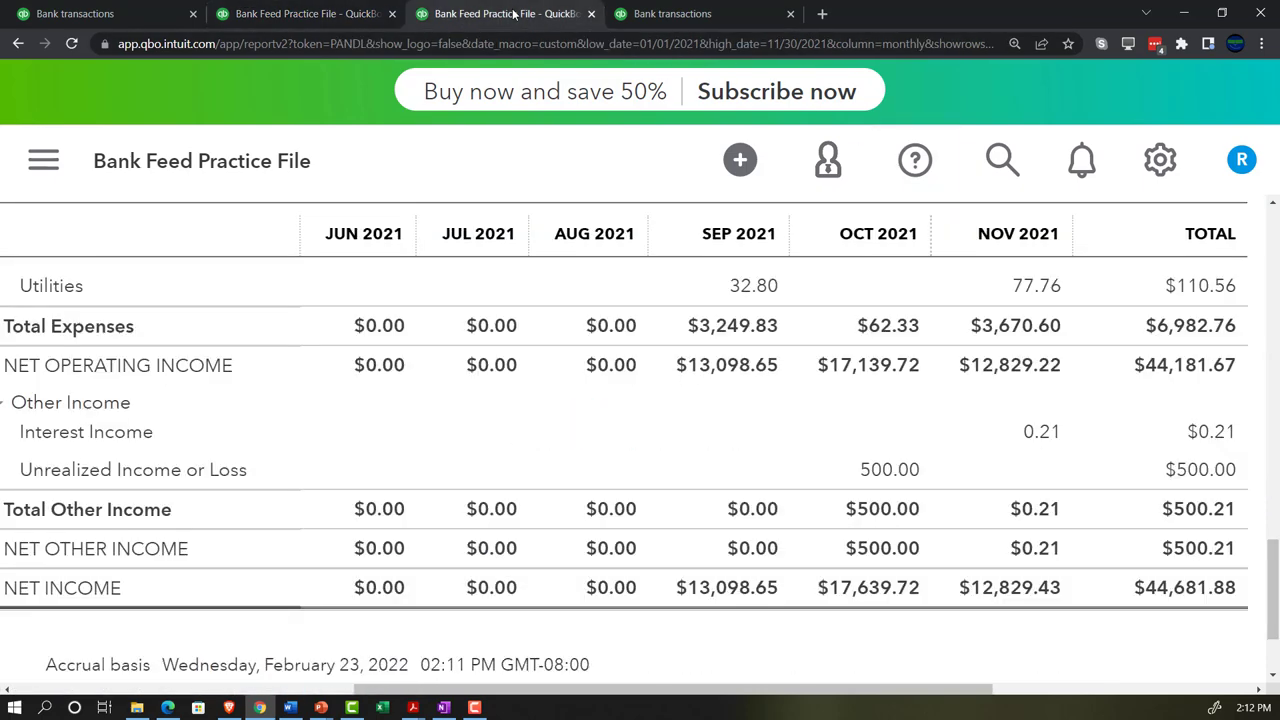
scroll(688, 373, up, 5)
scroll(688, 373, up, 10)
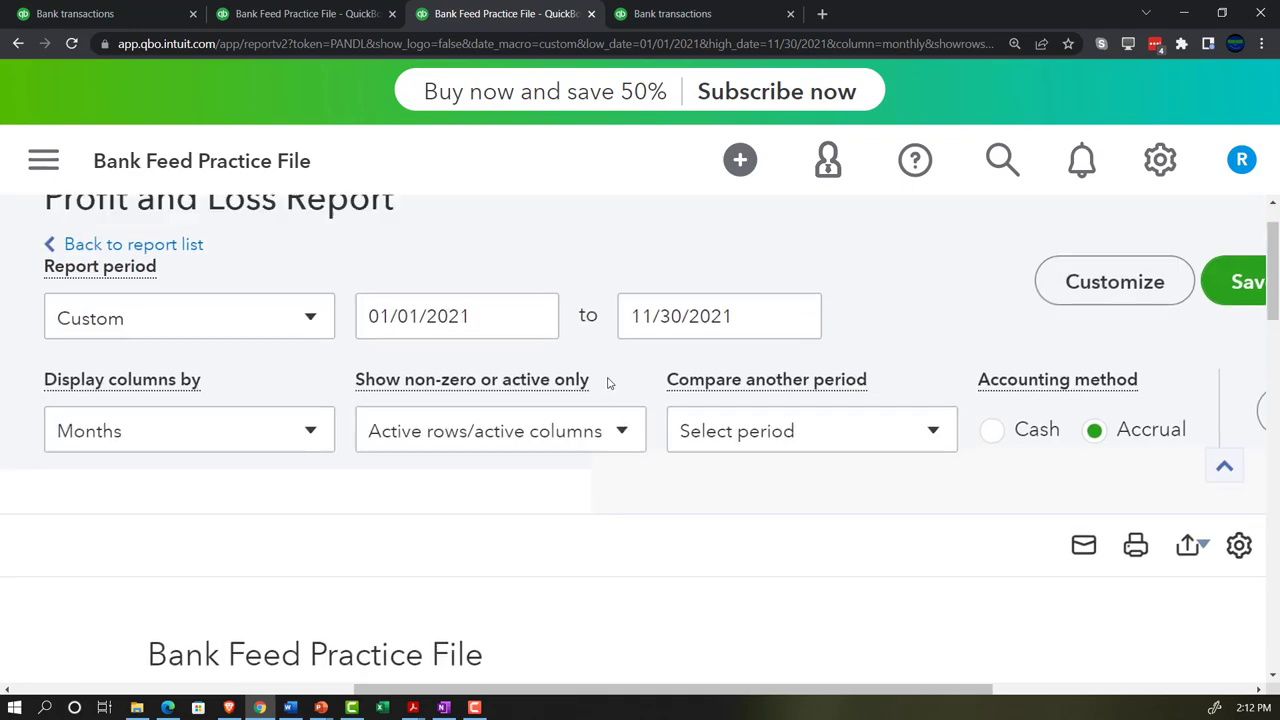
click(484, 352)
drag(484, 352, 297, 301)
text(090121)
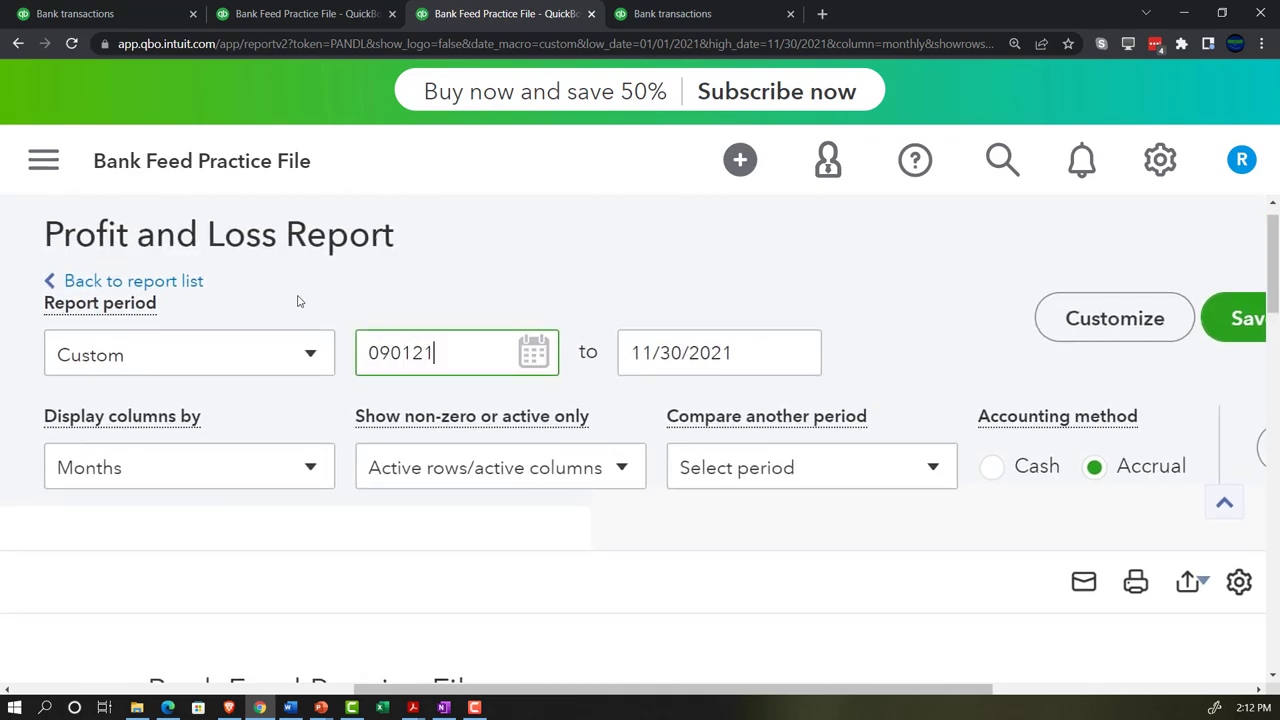
key(Tab)
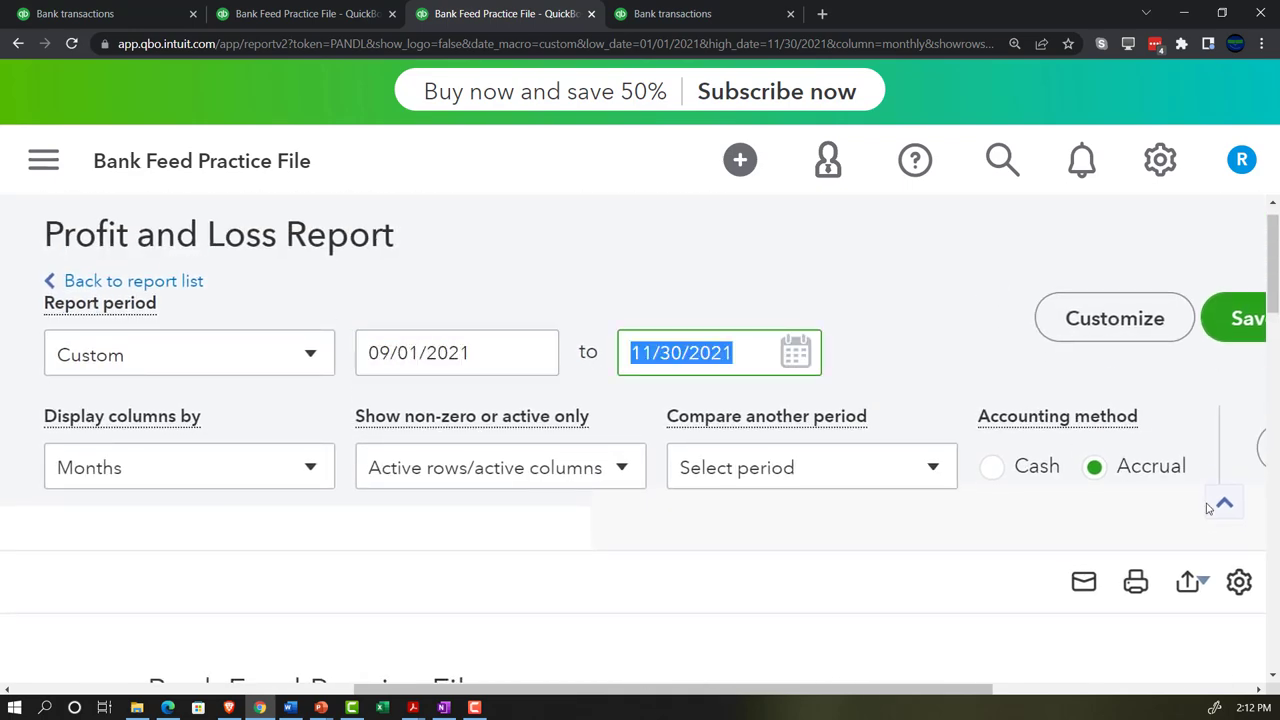
scroll(1250, 455, down, 3)
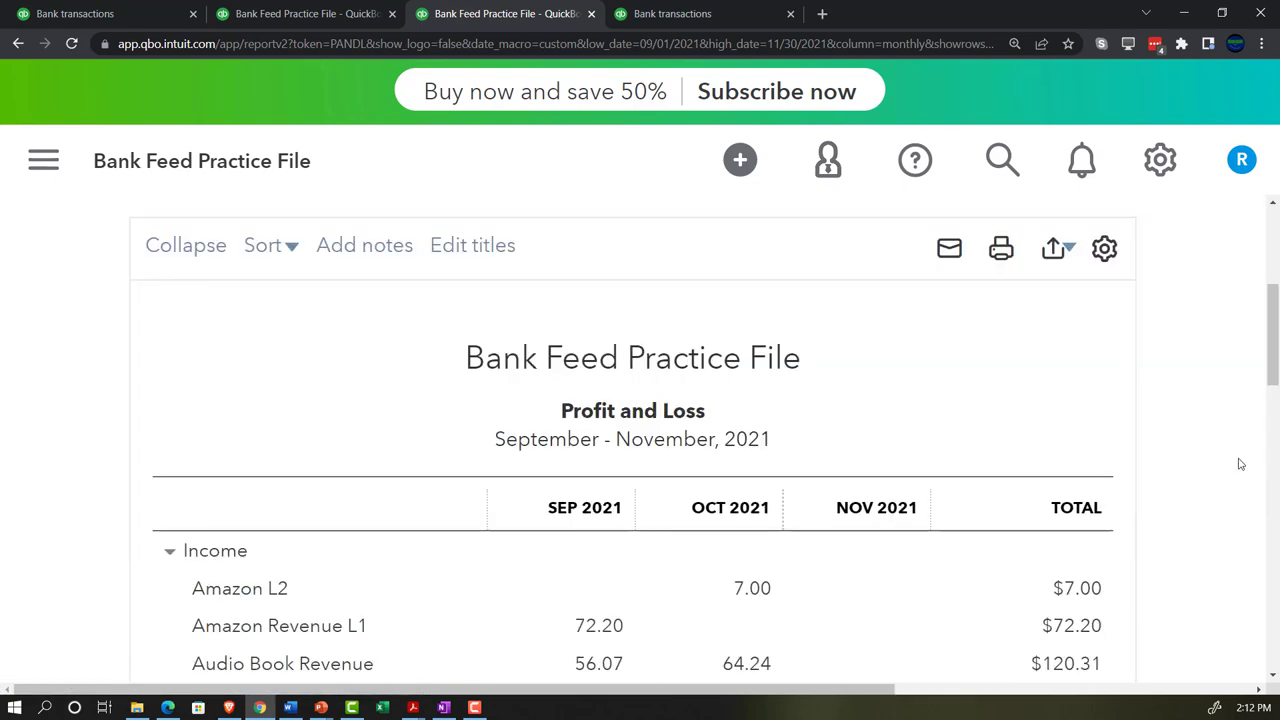
Switch to the second Bank transactions browser tab, reduce its zoom to 125% and open the Reports page there.
click(690, 14)
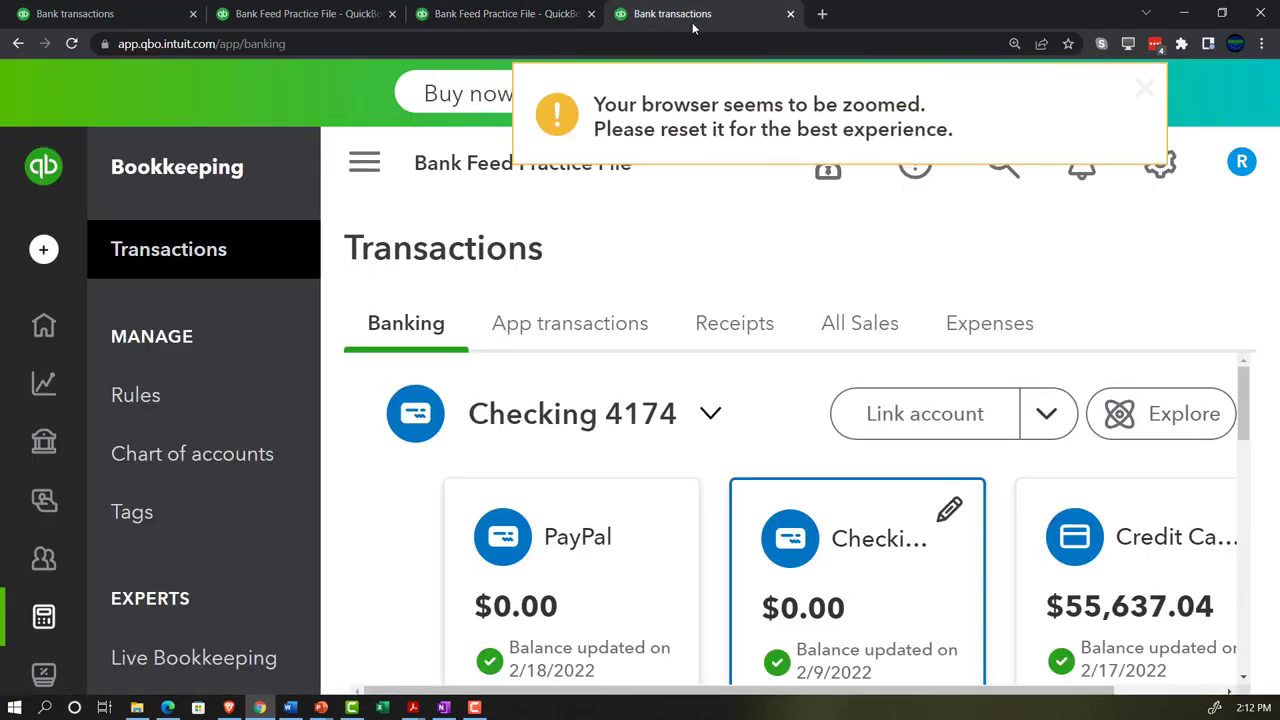
key(ctrl+minus)
key(ctrl+minus)
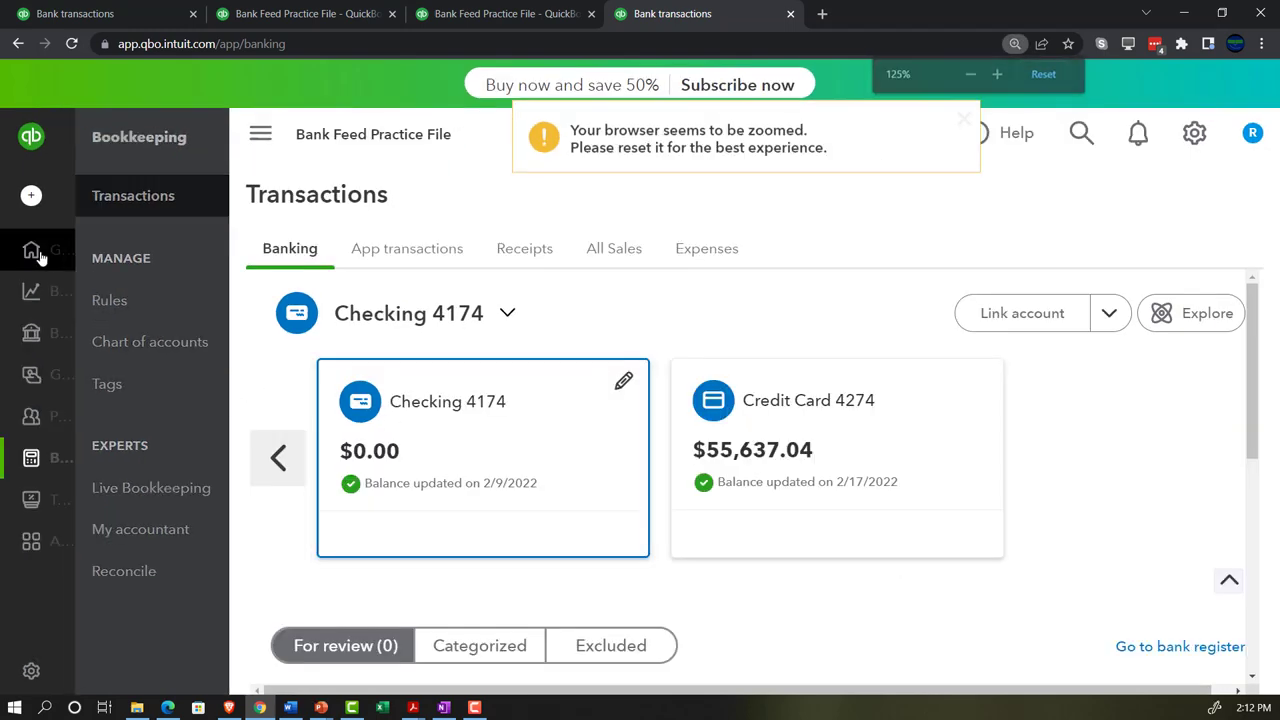
mouse_move(26, 249)
click(62, 289)
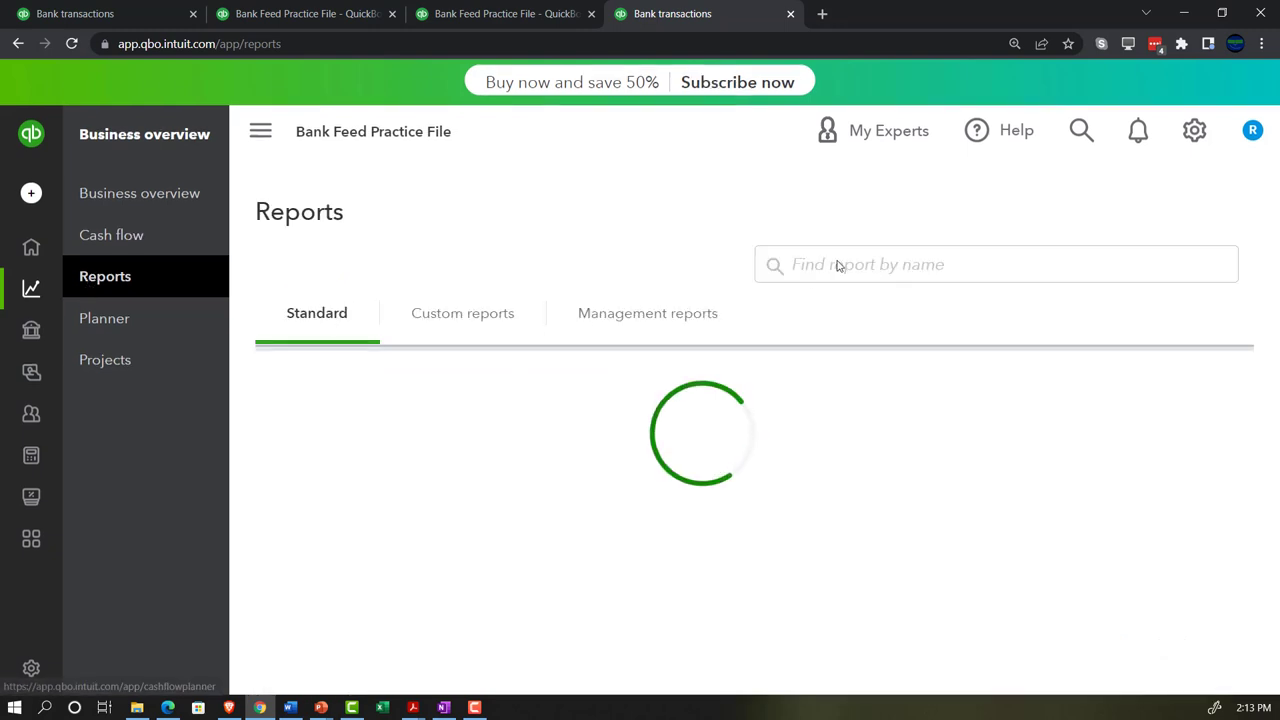
Find and open the Trial Balance report, and hide the side navigation to give it the full width.
text(tria)
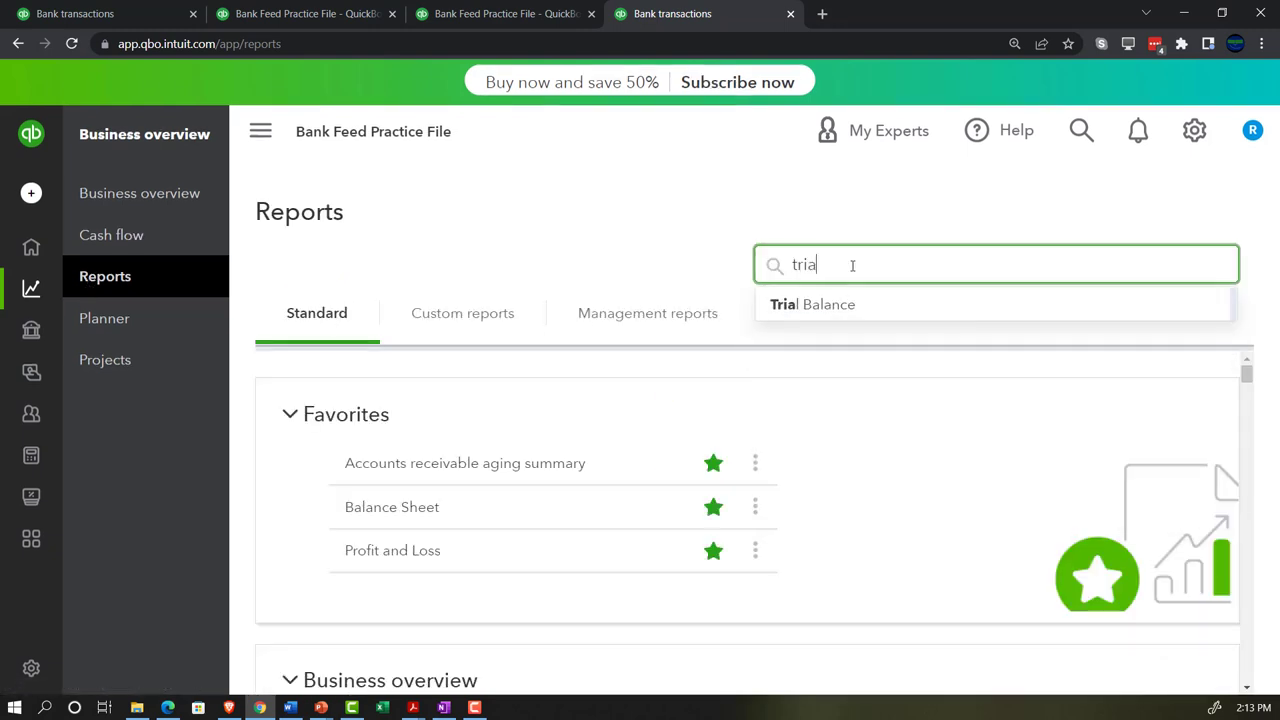
key(Down)
key(Return)
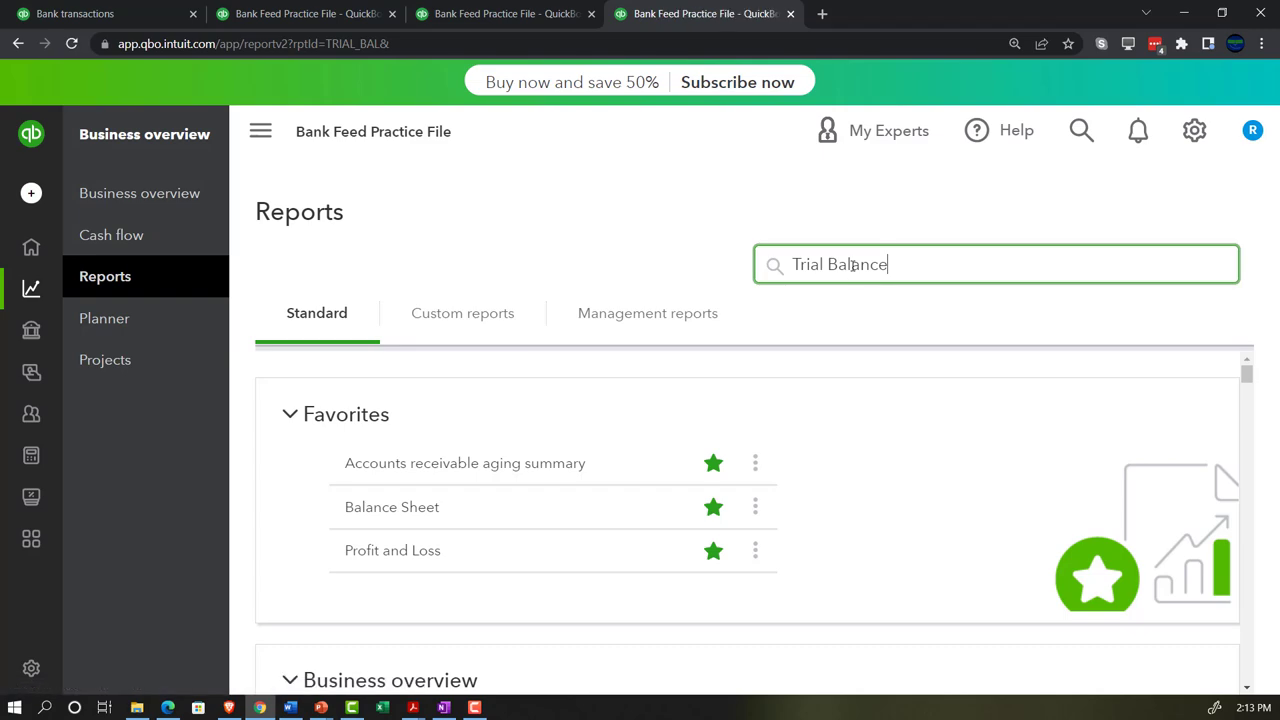
scroll(389, 209, down, 3)
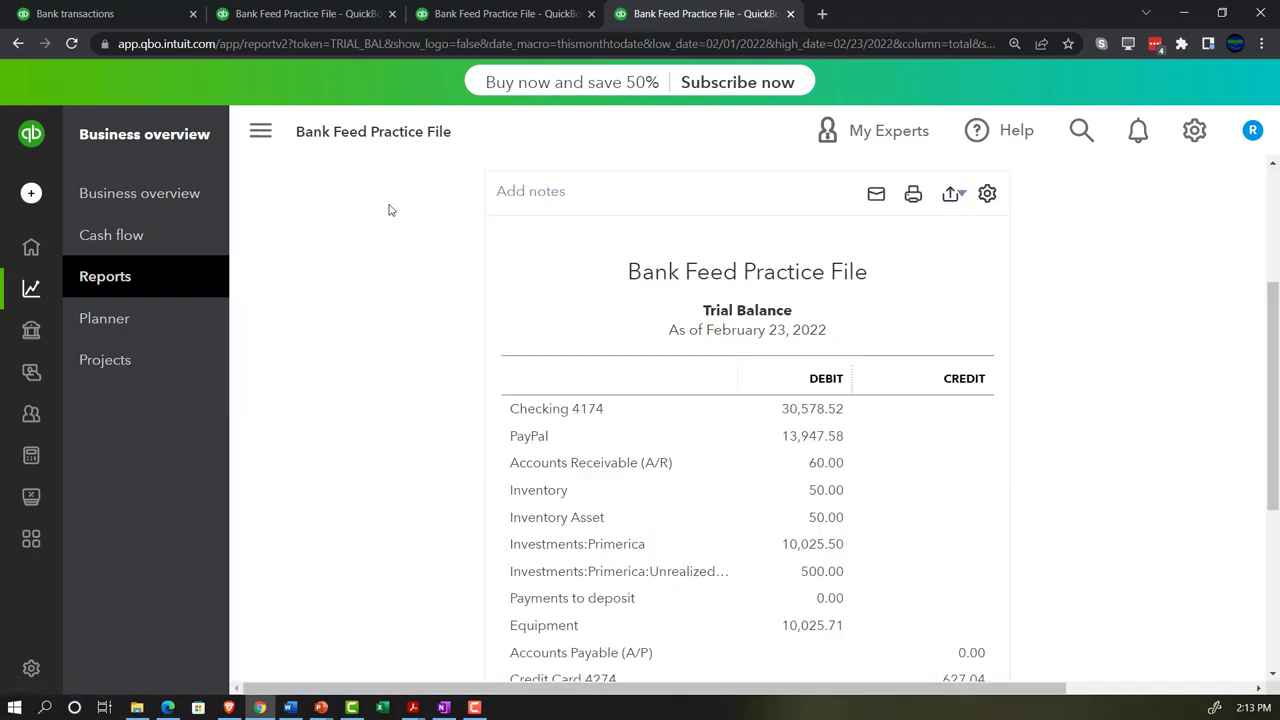
click(262, 130)
scroll(300, 360, up, 5)
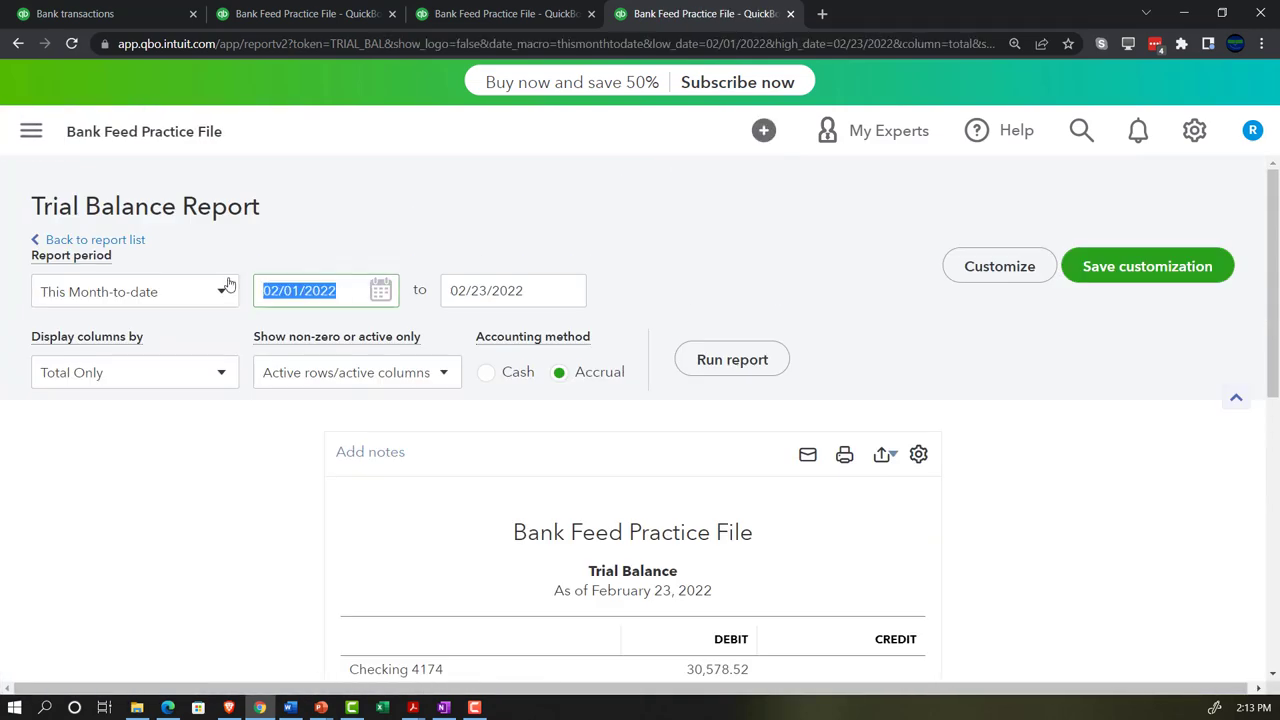
Set the Trial Balance period to 01/01/2021 through 12/31/2021 and run the report.
text(01012021)
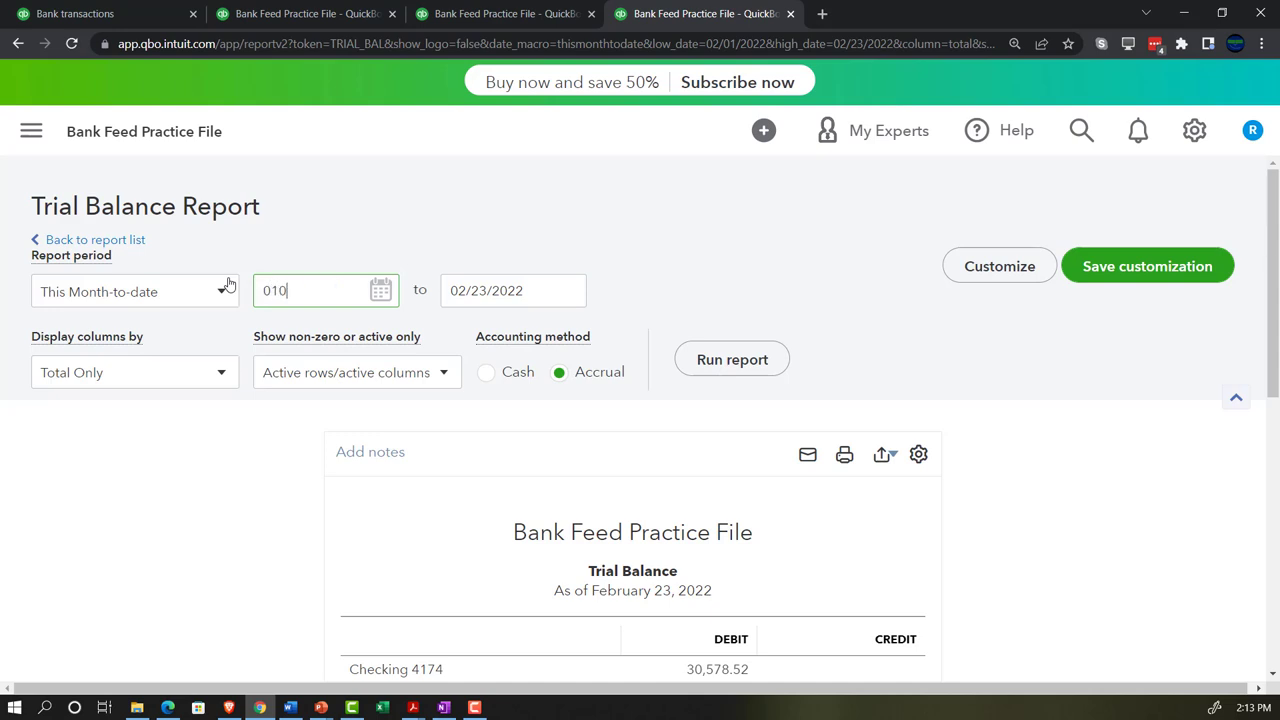
key(Tab)
text(12/31/2021)
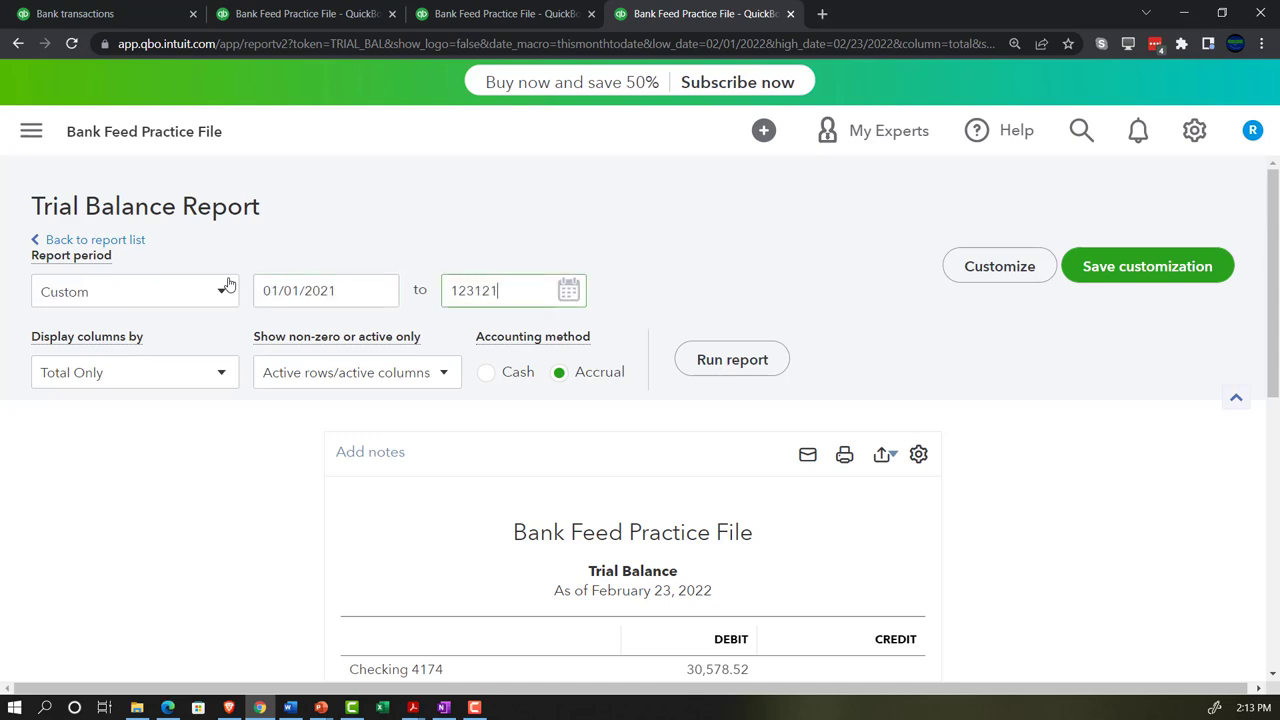
key(Tab)
click(757, 360)
scroll(330, 510, down, 4)
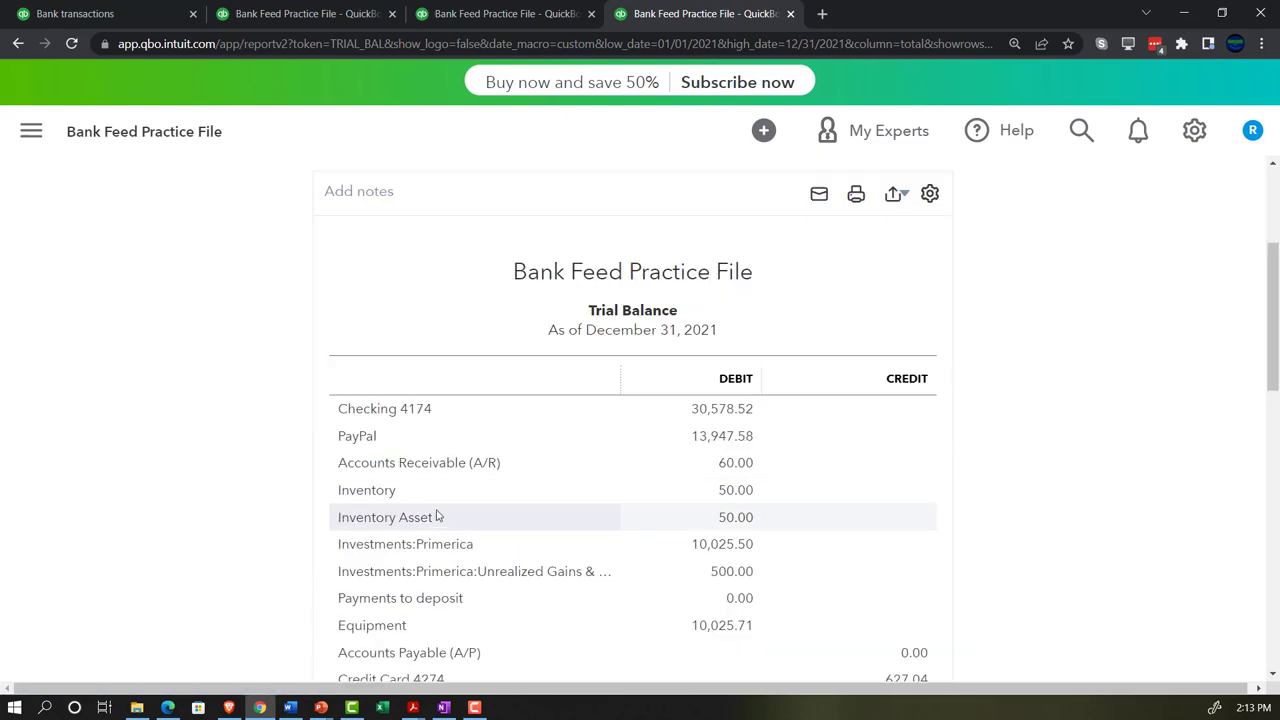
Enlarge the Trial Balance and examine its debit and credit balances from Checking through the TOTAL row.
key(ctrl+plus)
key(ctrl+plus)
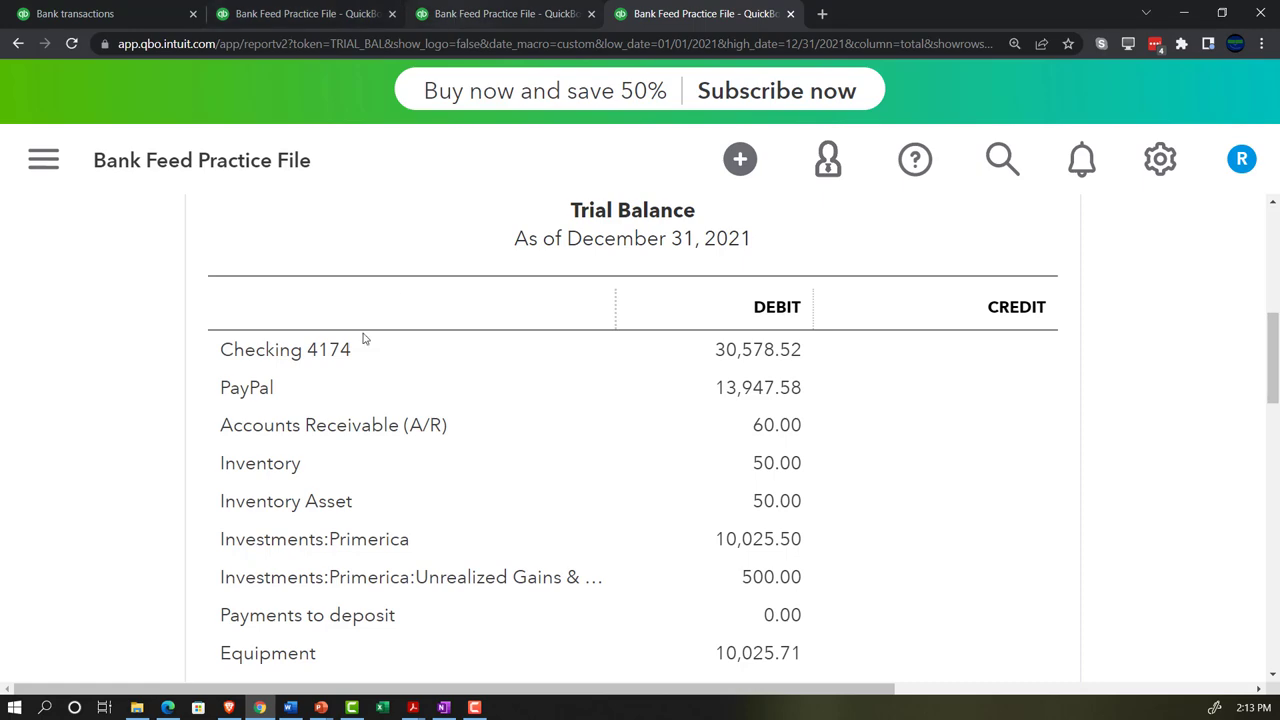
scroll(239, 458, down, 2)
scroll(239, 458, down, 5)
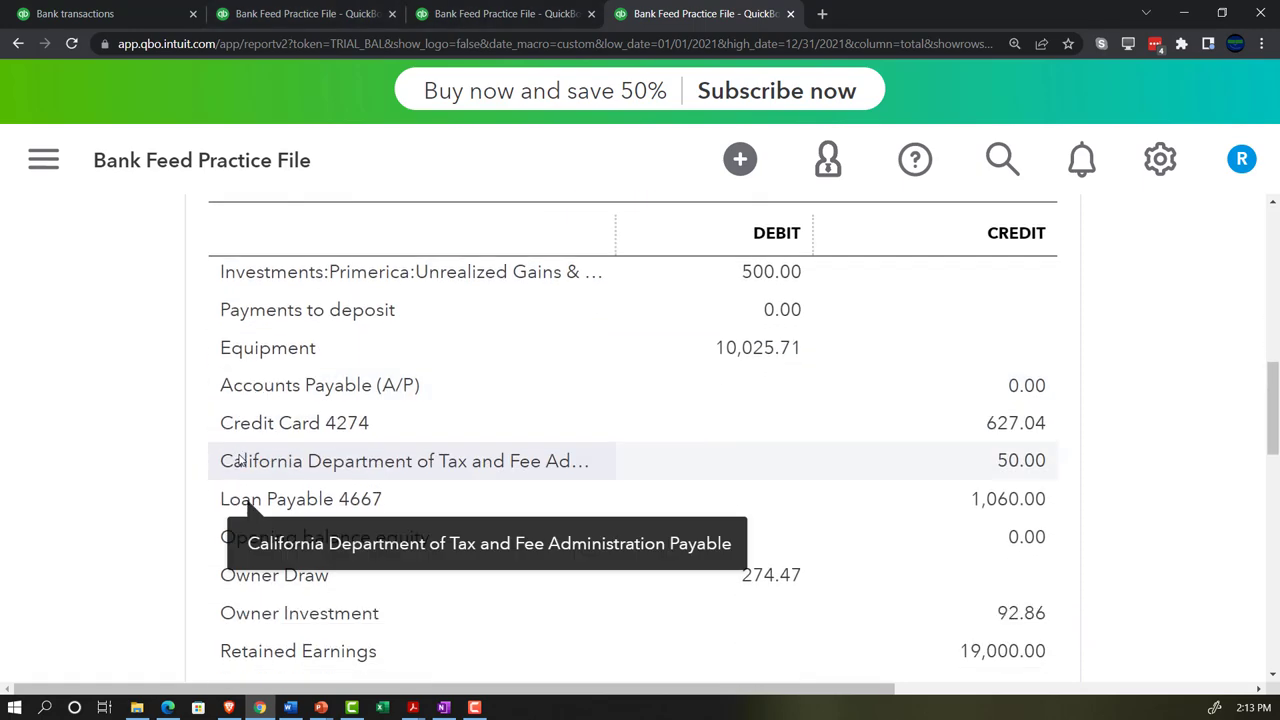
scroll(239, 458, down, 9)
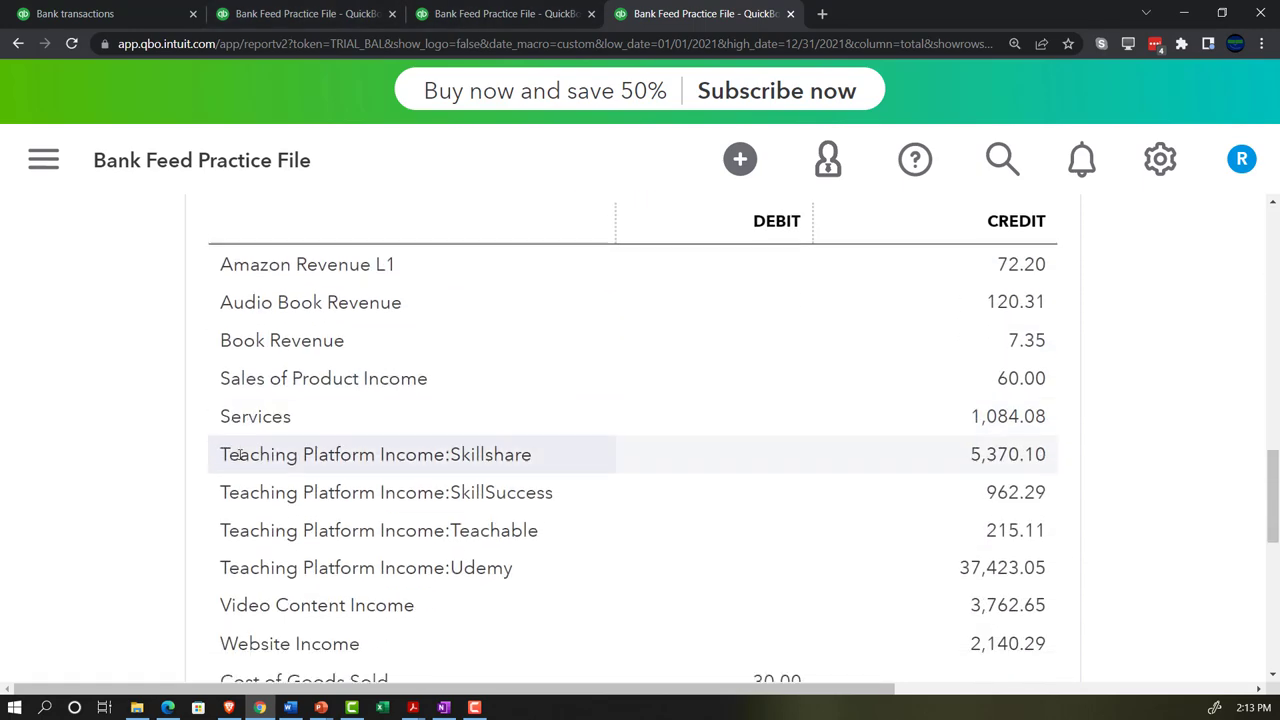
scroll(239, 458, down, 5)
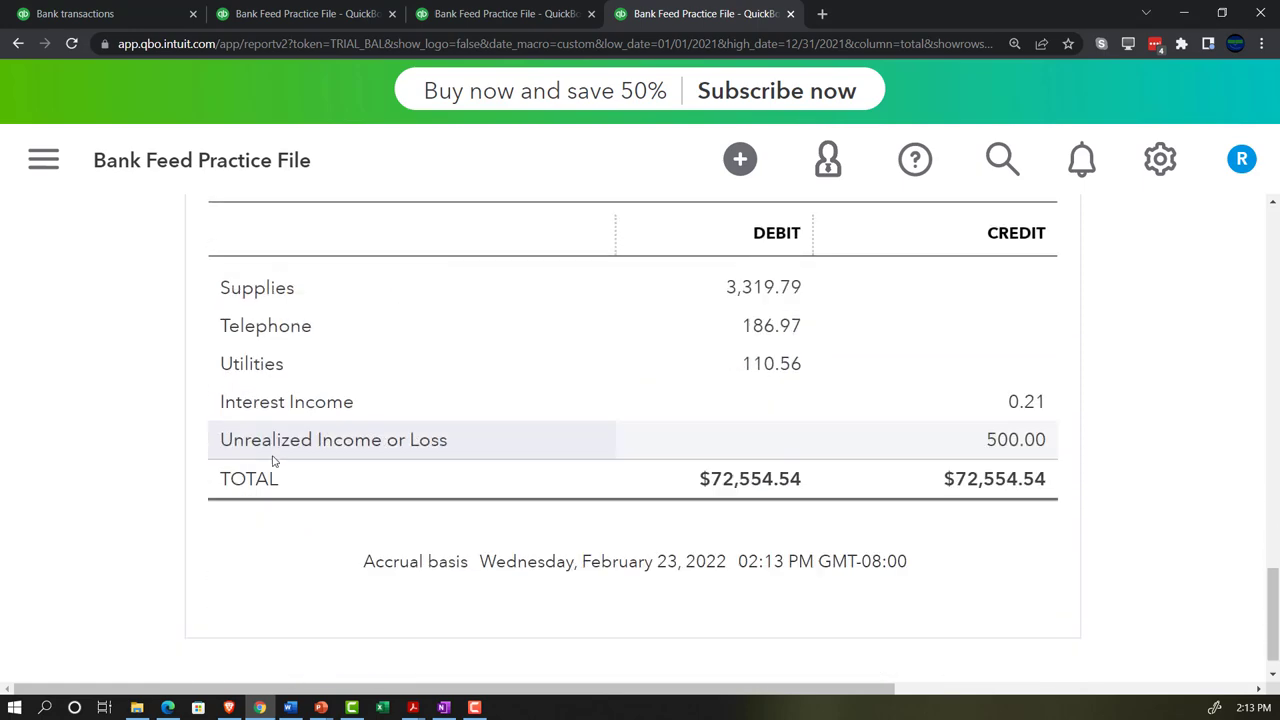
scroll(273, 460, up, 20)
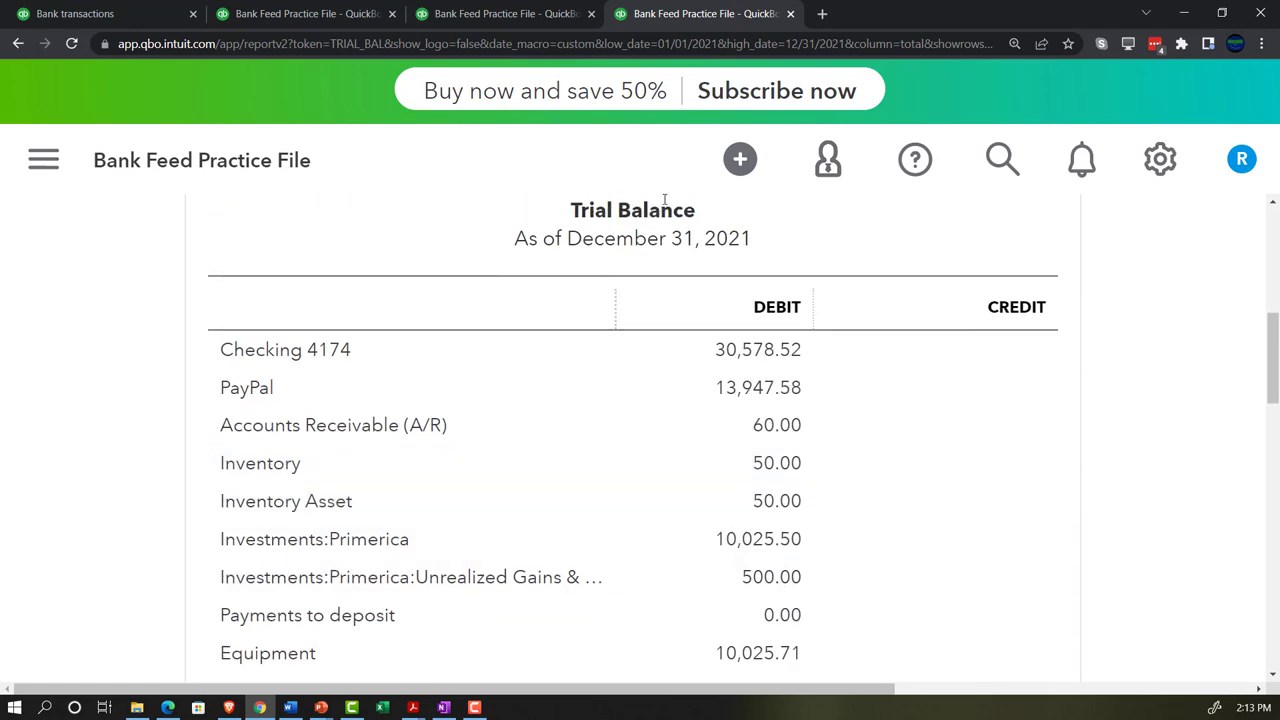
Duplicate the Trial Balance browser tab, open the Reports page in the copy and reduce its zoom to 125%.
right_click(714, 22)
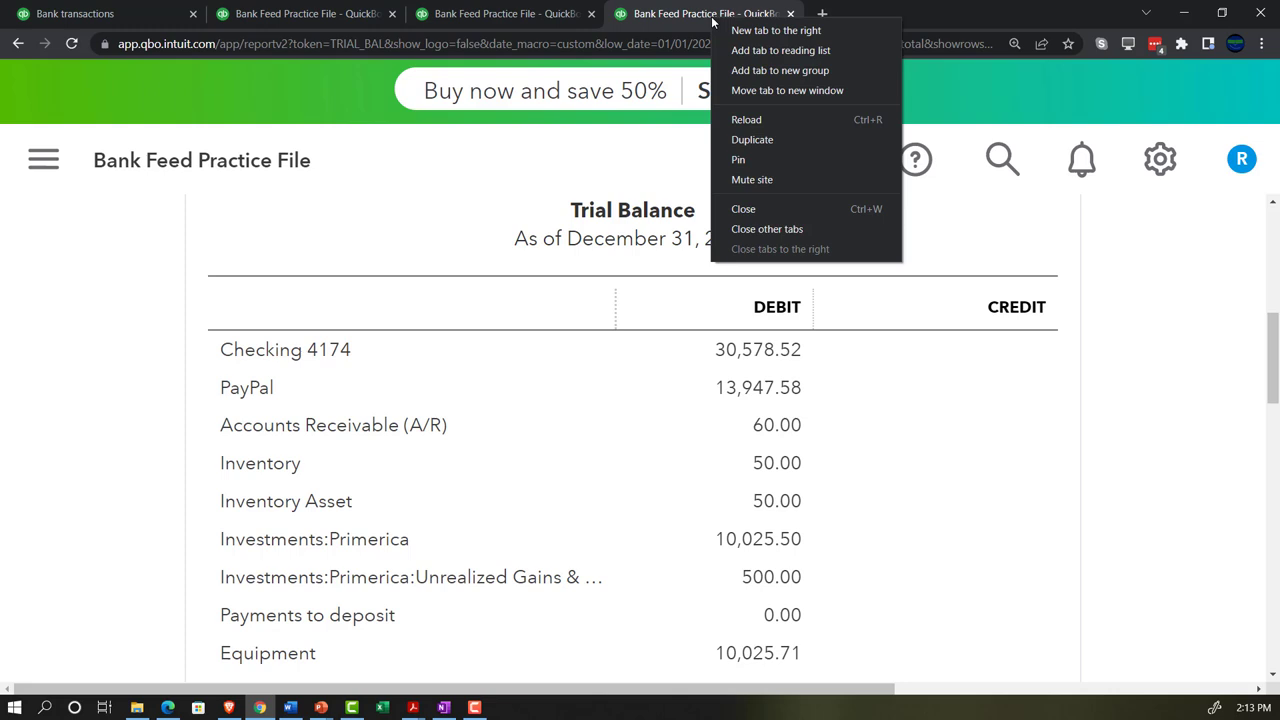
click(751, 140)
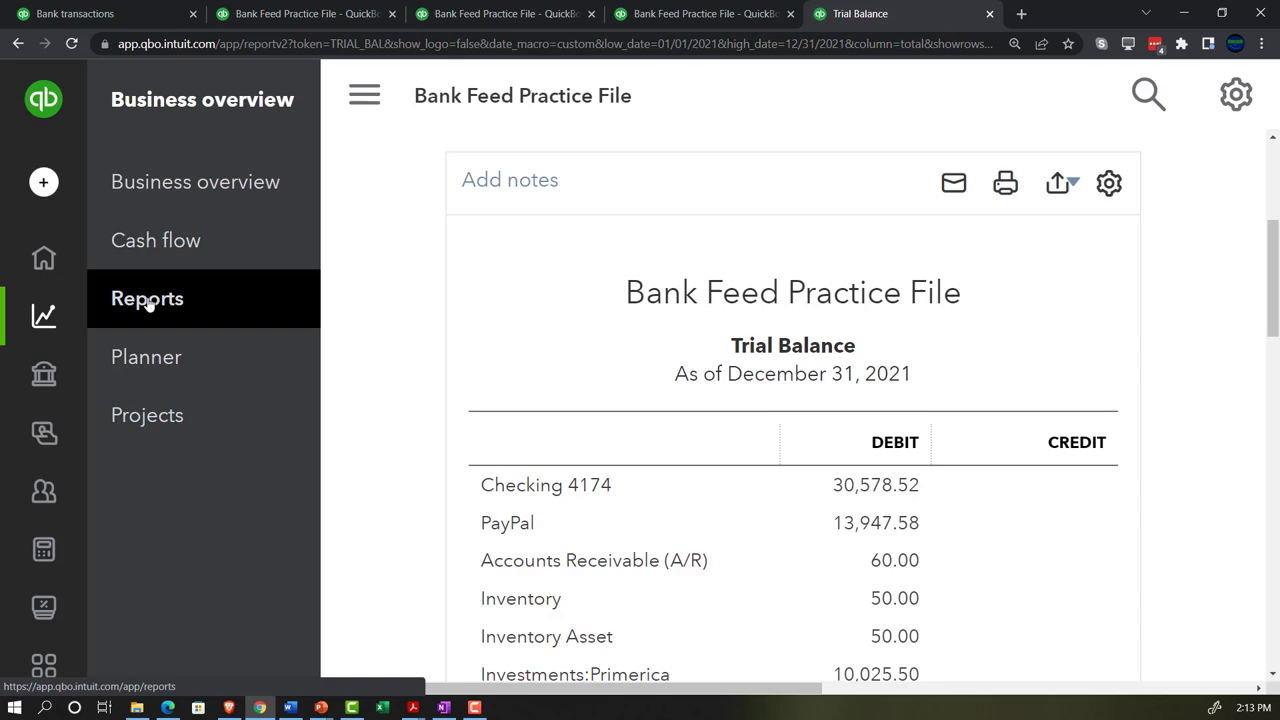
click(147, 300)
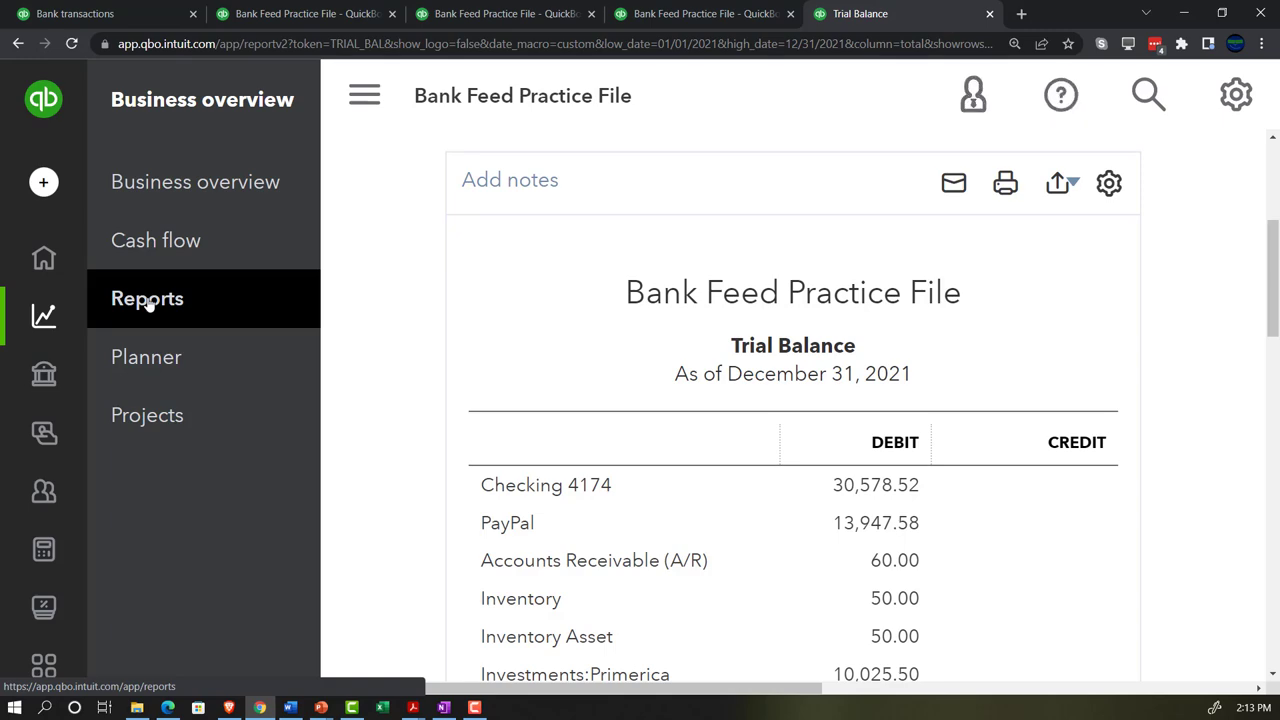
key(ctrl+minus)
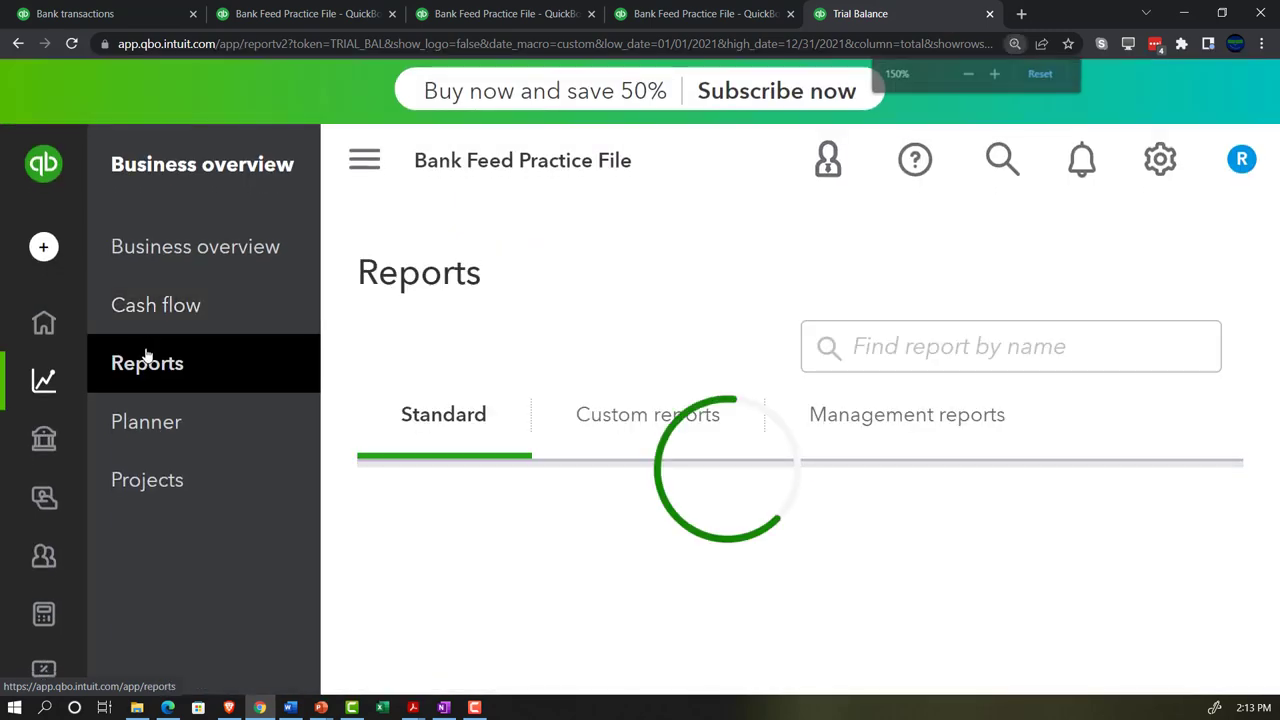
key(ctrl+minus)
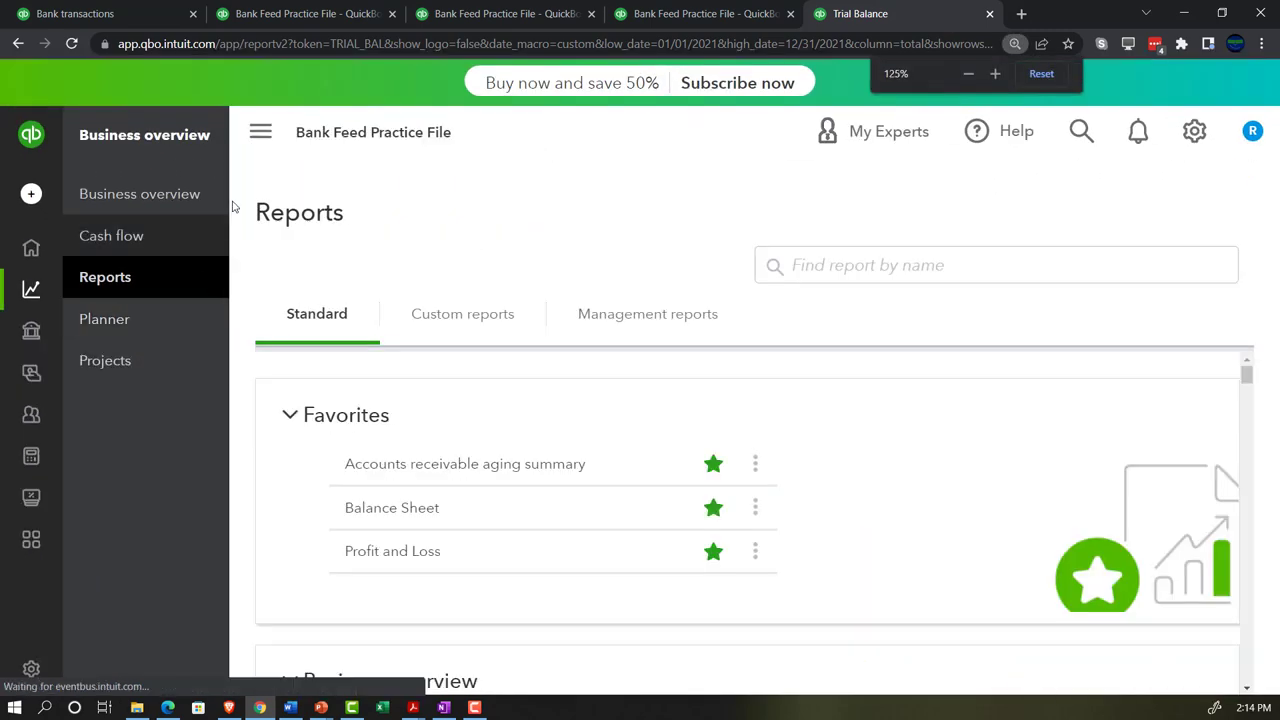
Examine the Balance Sheet and Profit and Loss report variants in the Business overview group of the standard reports.
key(ctrl+plus)
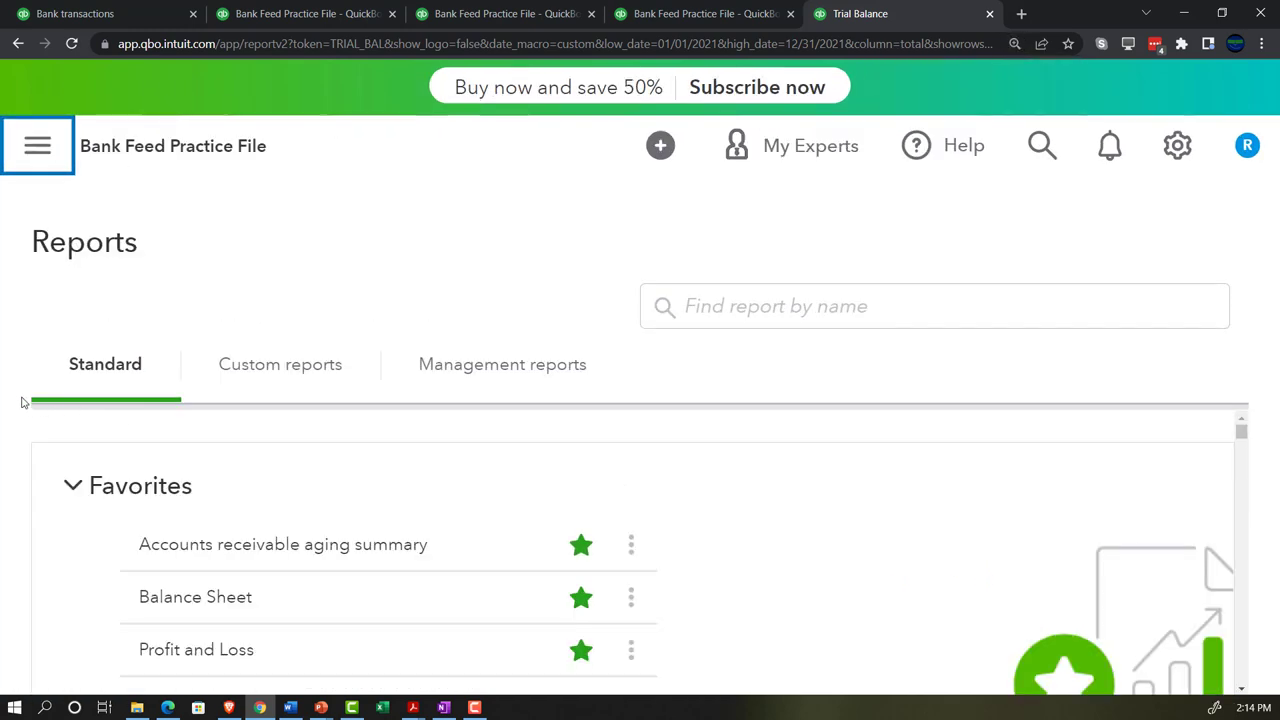
scroll(665, 484, down, 1)
scroll(686, 491, down, 1)
key(ctrl+plus)
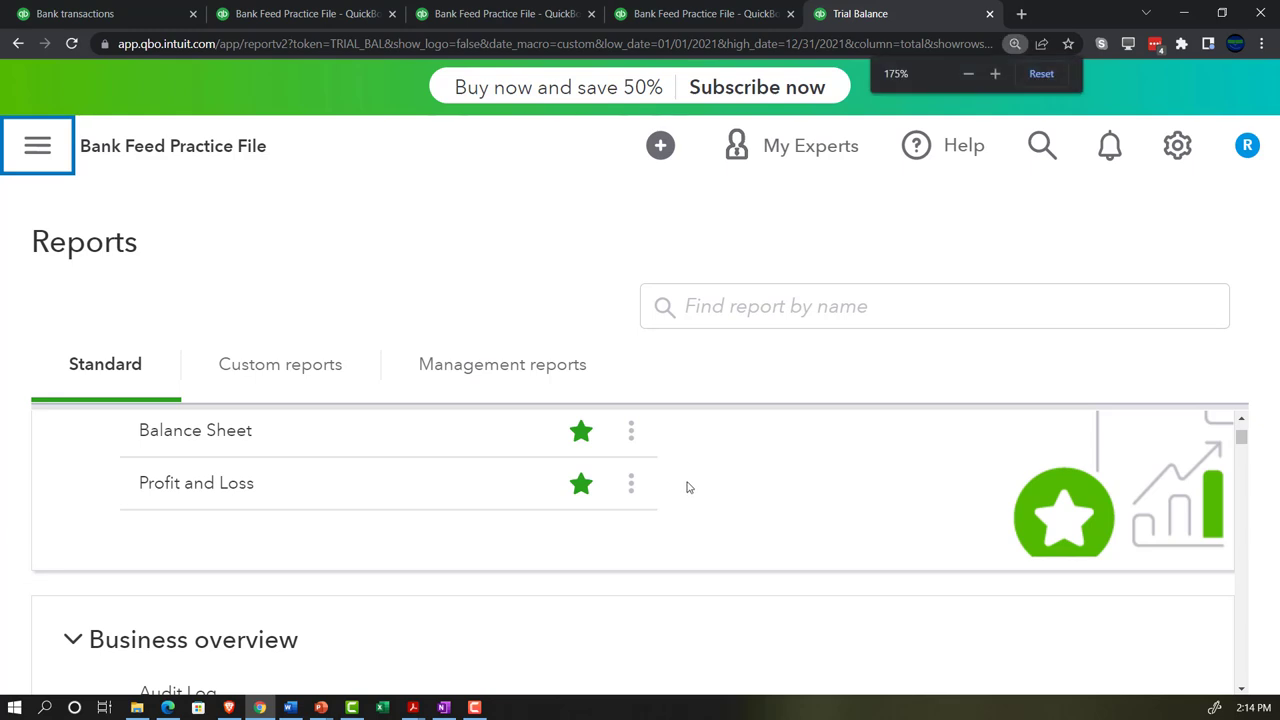
key(ctrl+minus)
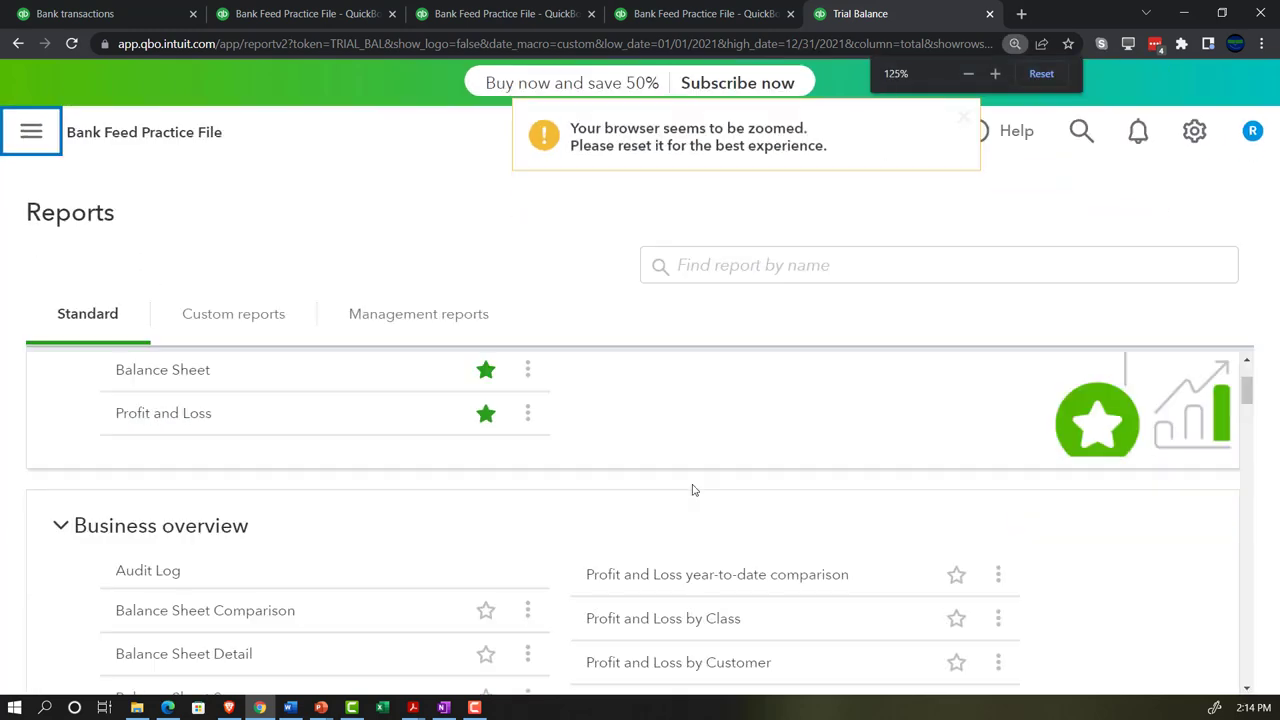
scroll(690, 494, down, 1)
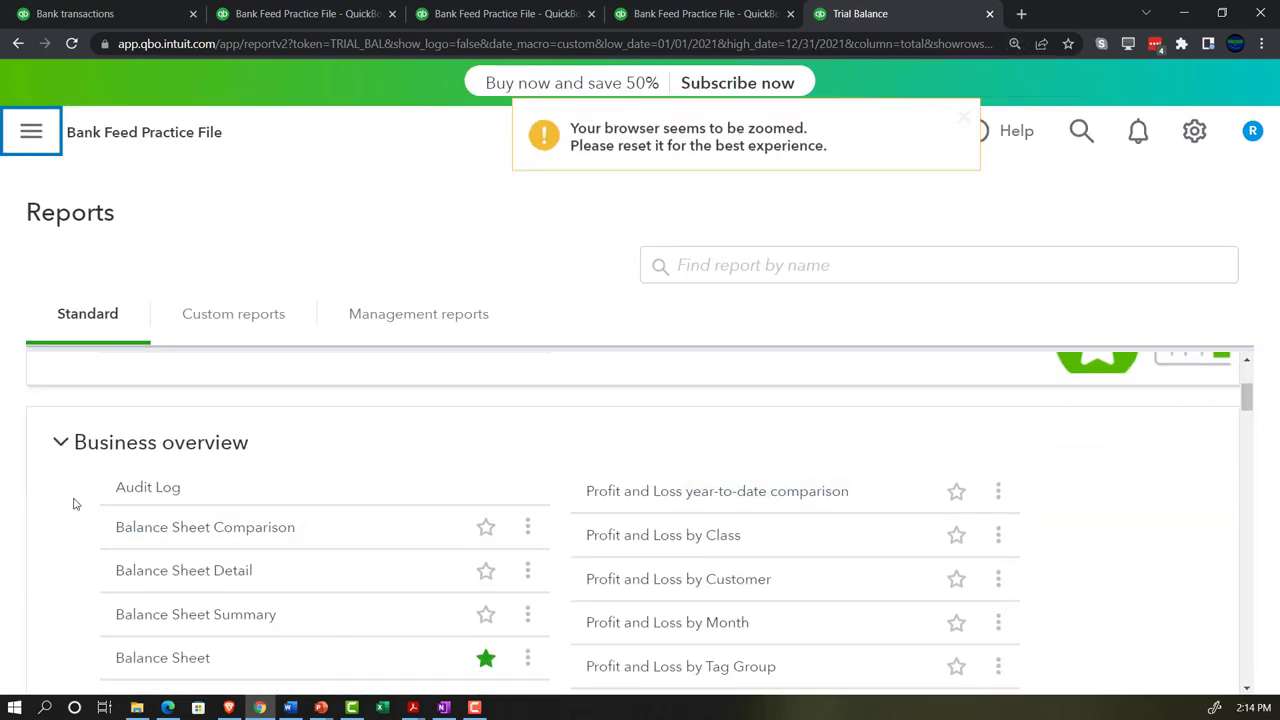
scroll(40, 503, down, 1)
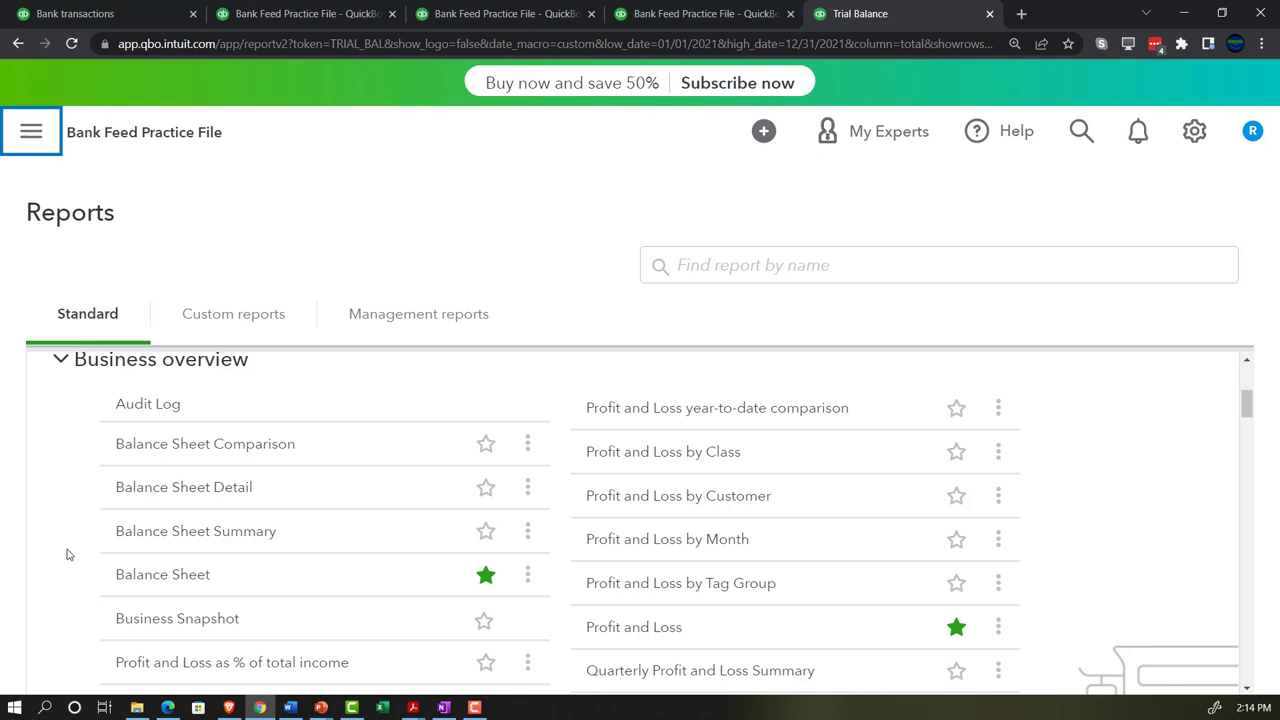
scroll(68, 554, down, 1)
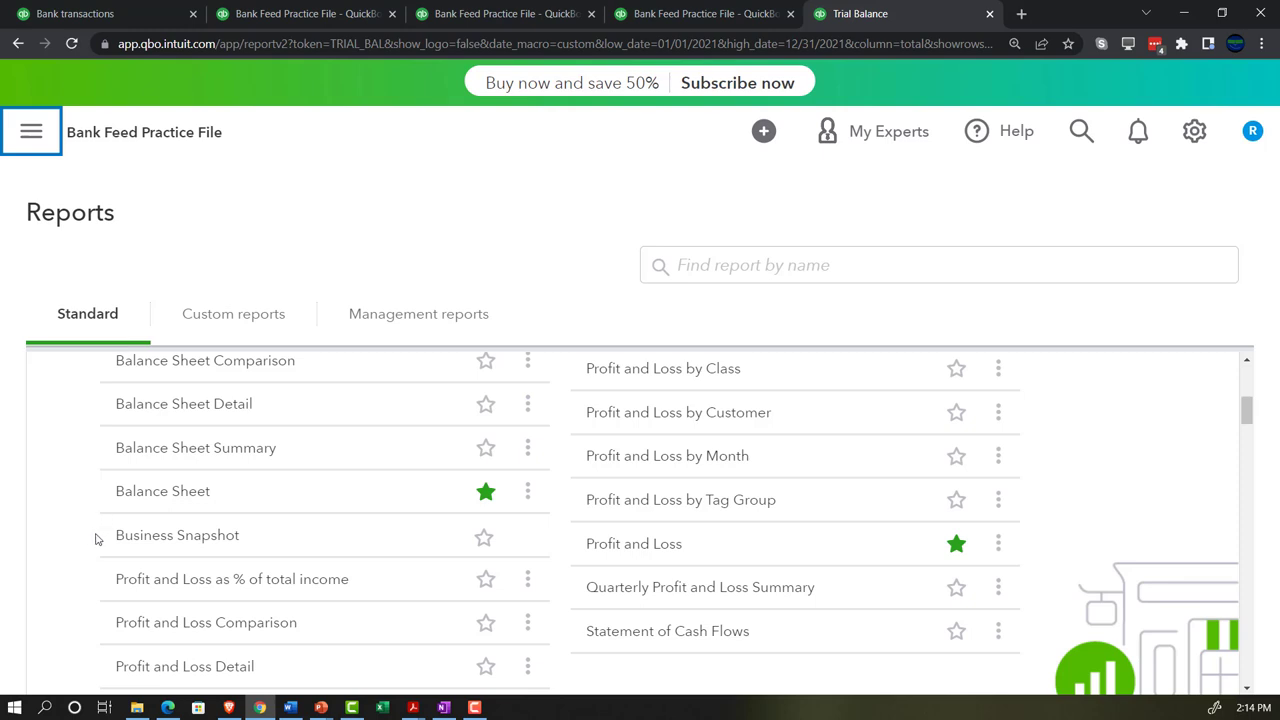
scroll(95, 539, down, 1)
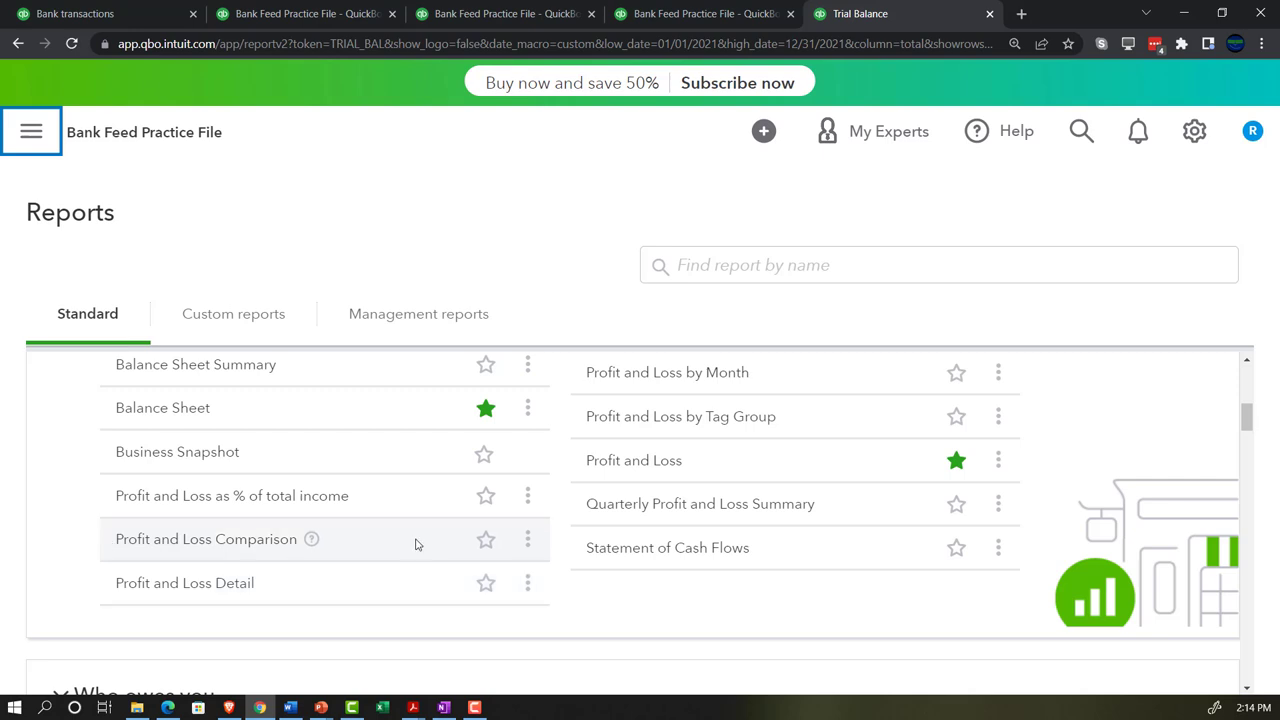
scroll(417, 540, up, 2)
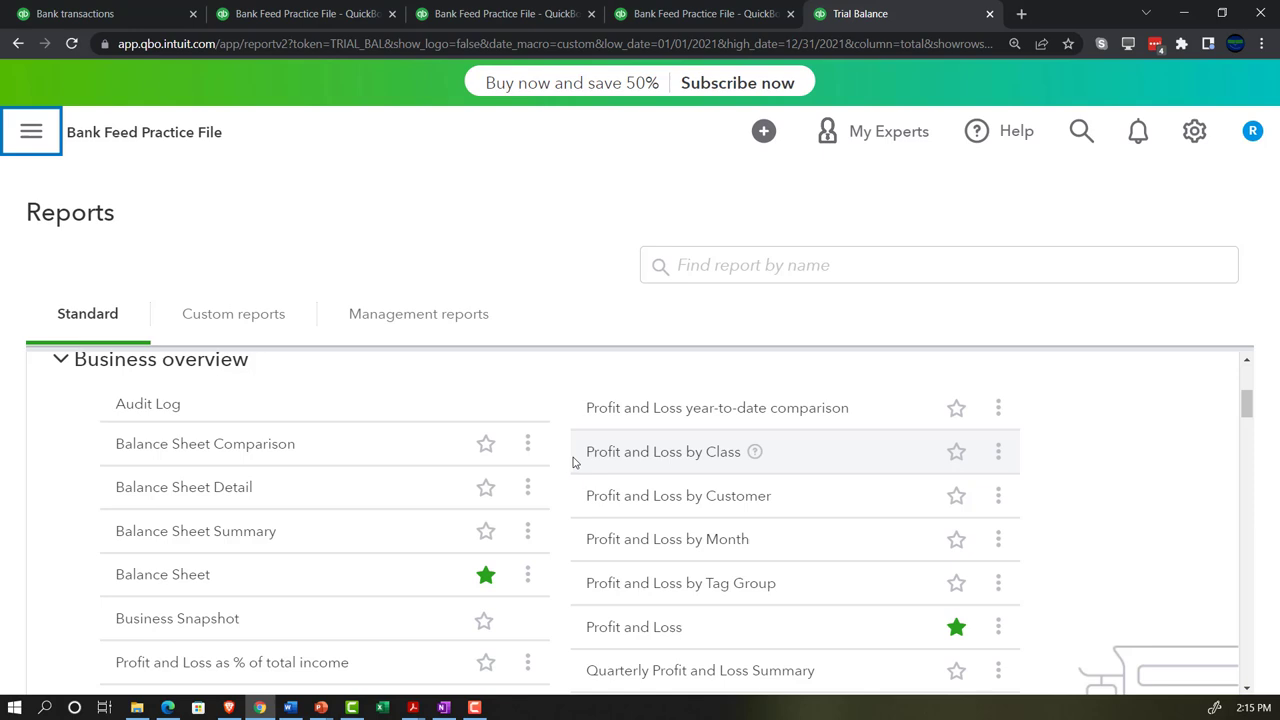
scroll(573, 462, down, 1)
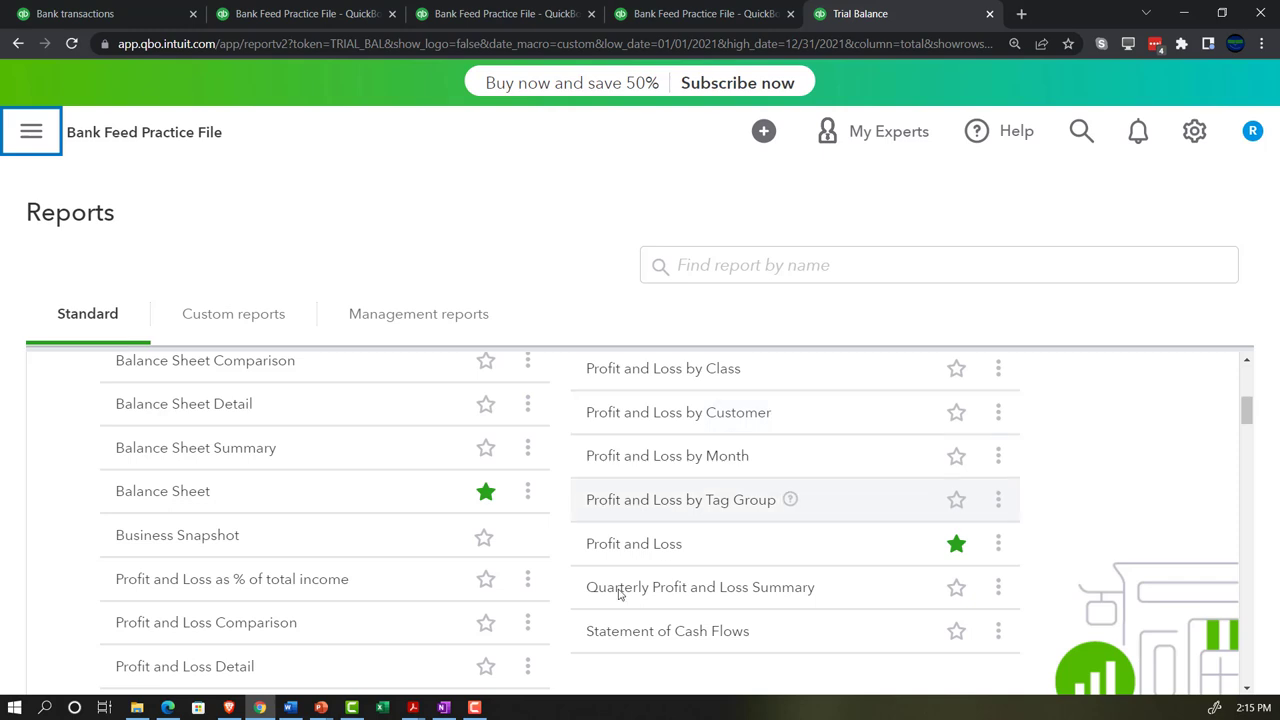
View the home page flowchart in OneNote, then return to the report list and examine the reports down to the Who owes you group.
click(444, 707)
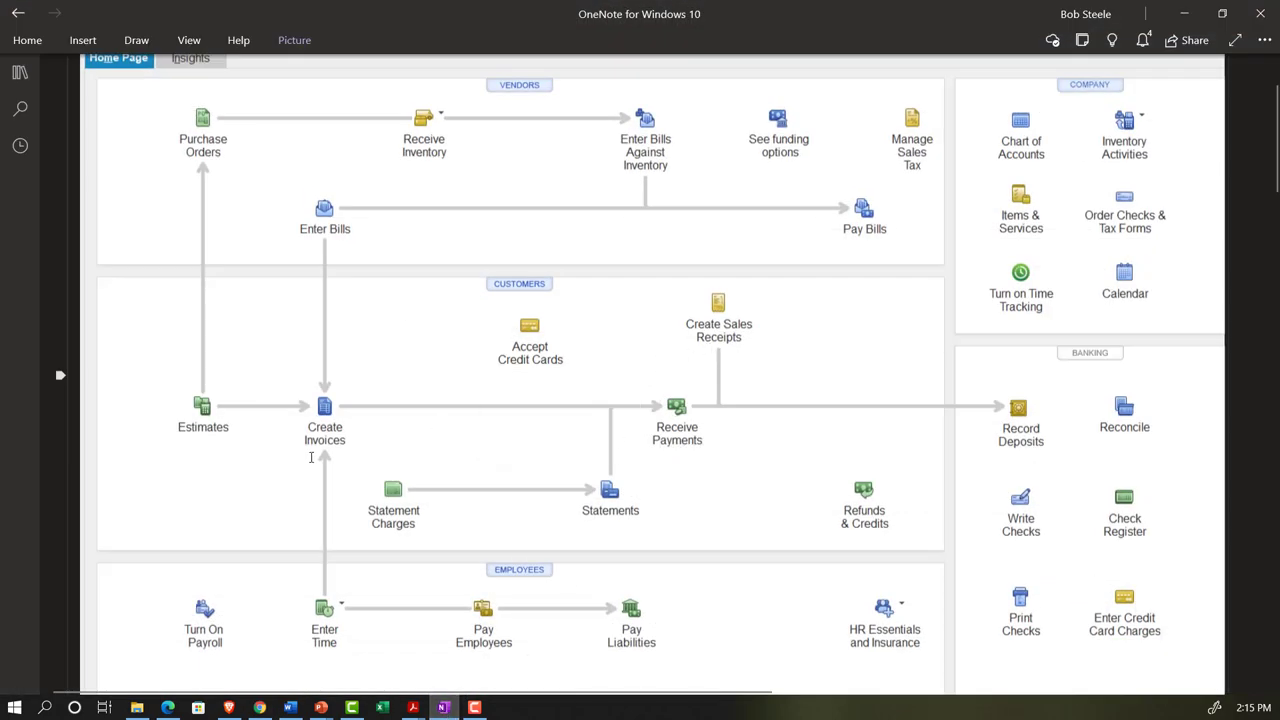
click(1184, 17)
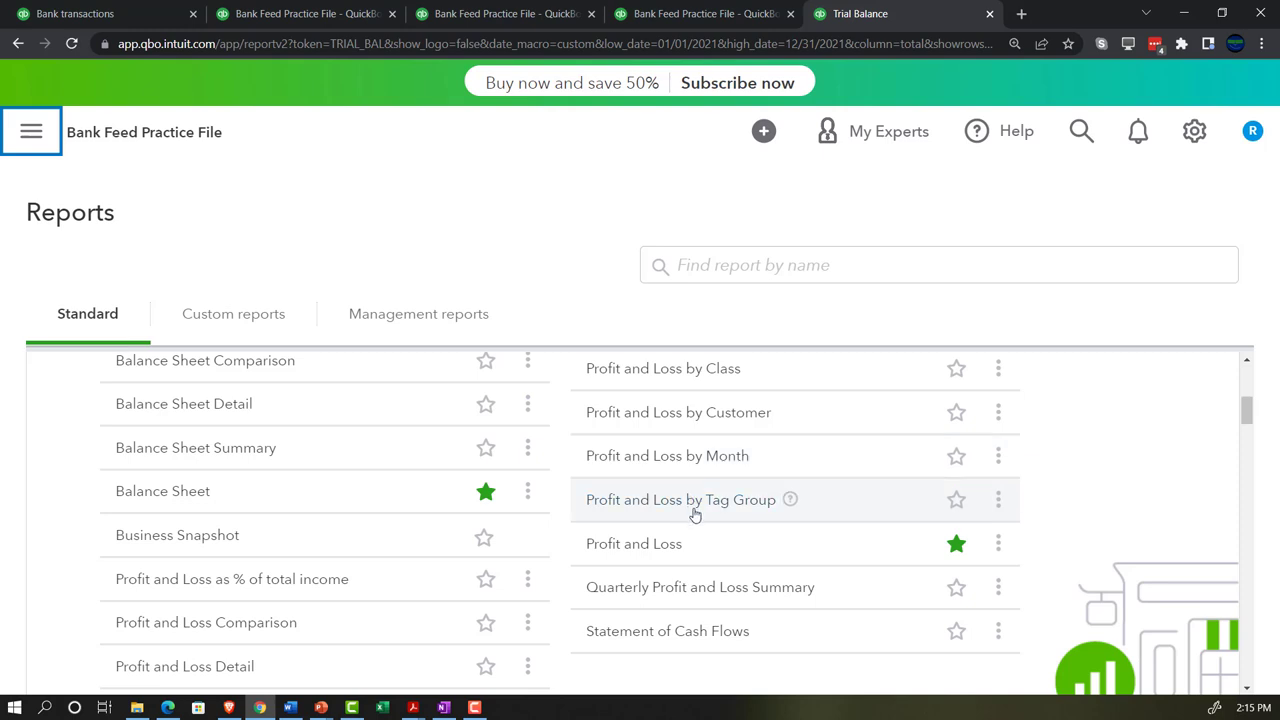
scroll(695, 514, down, 1)
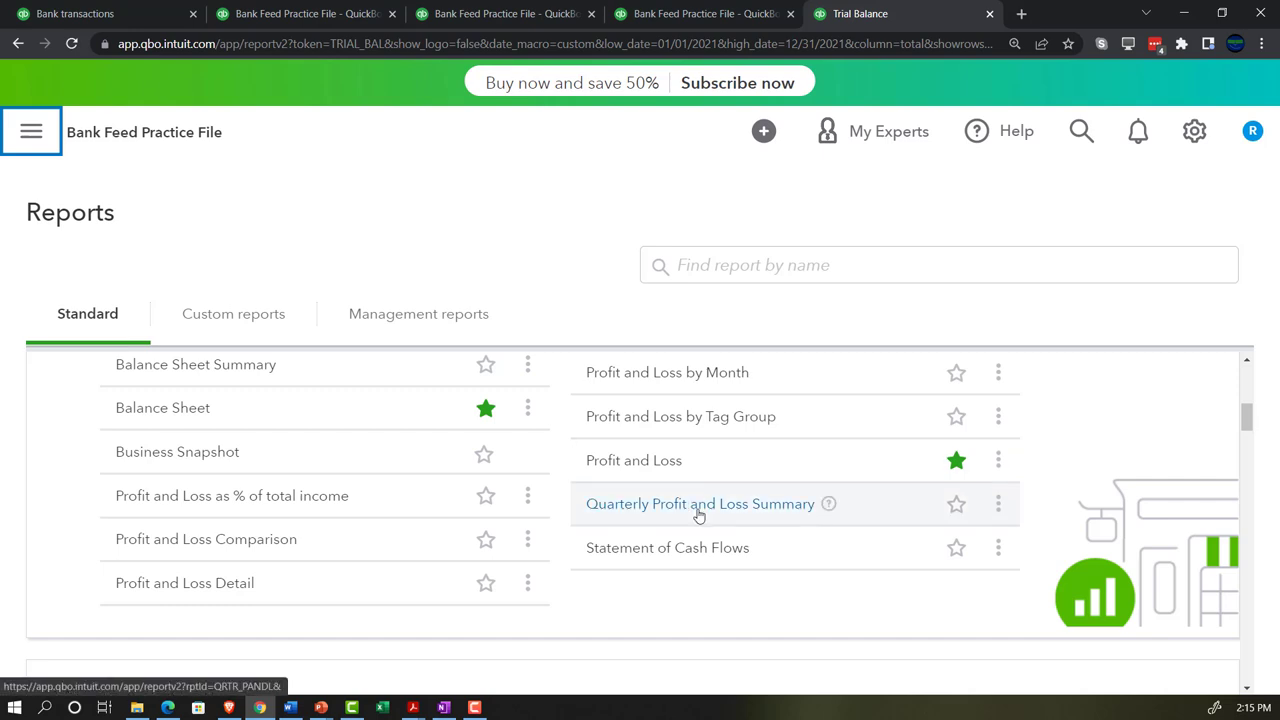
scroll(698, 513, down, 1)
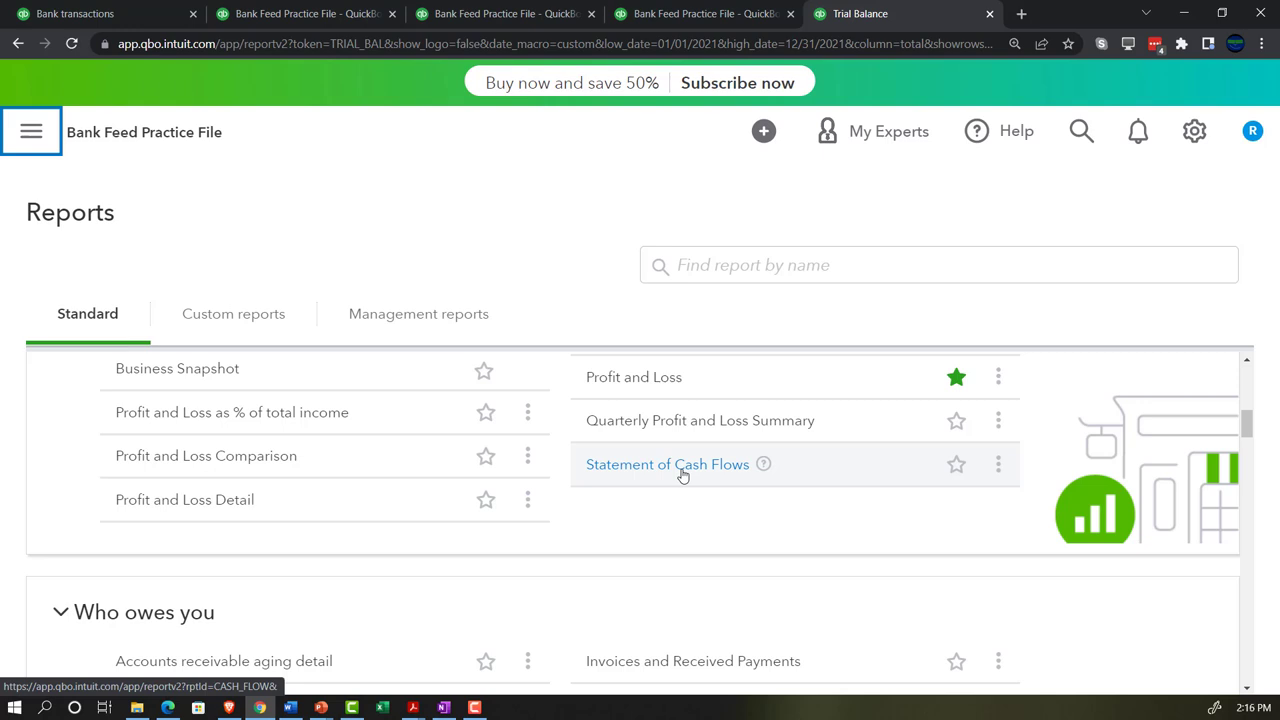
scroll(682, 475, down, 3)
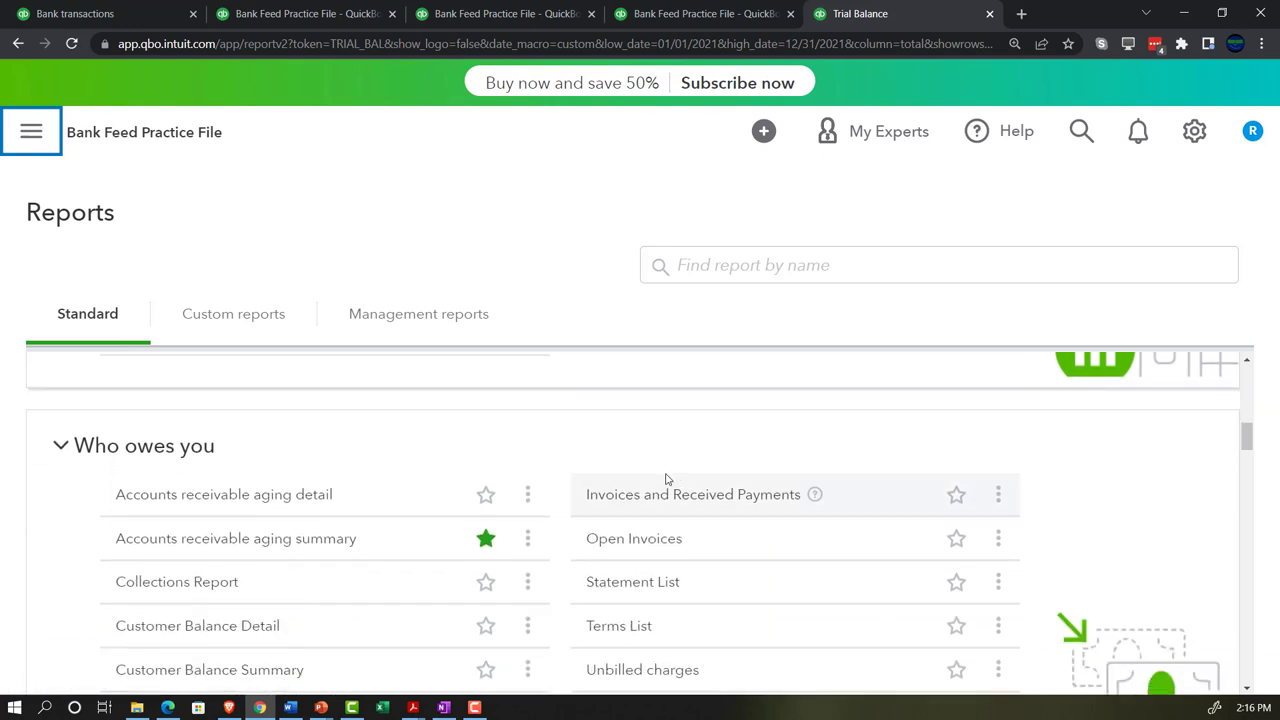
scroll(682, 475, down, 1)
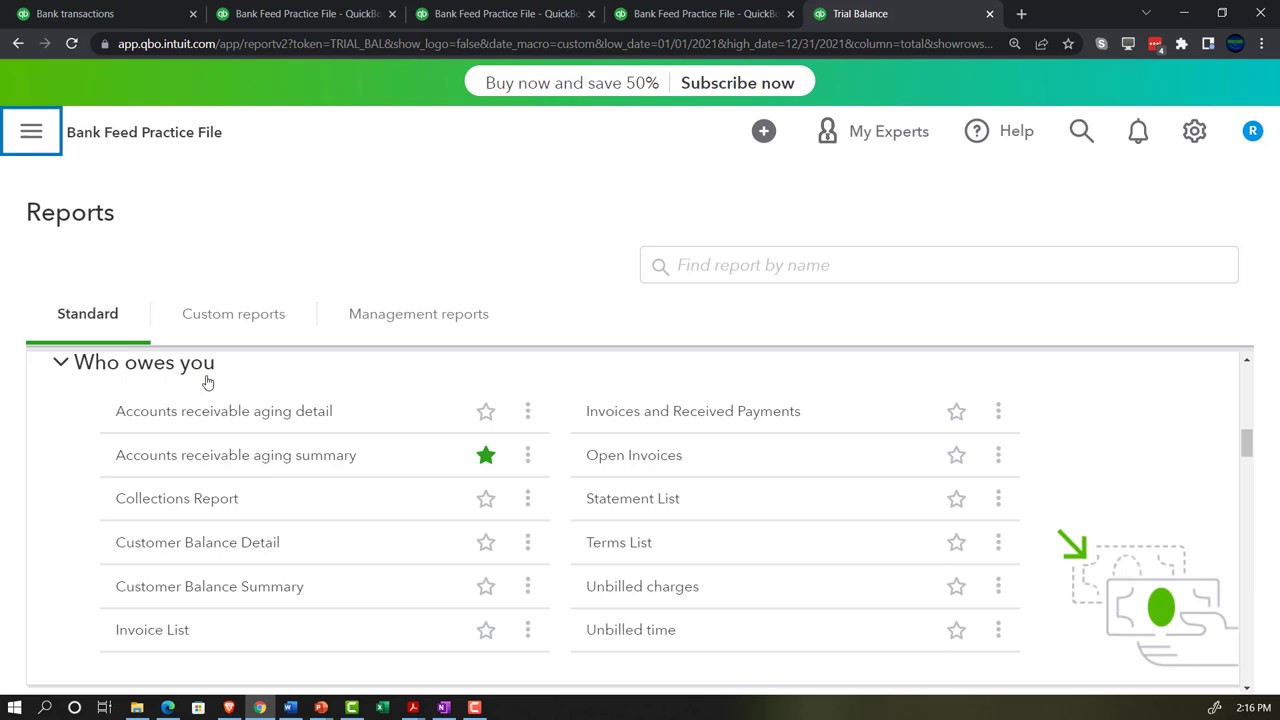
Check Accounts Receivable on the monthly Balance Sheet, then return to the Who owes you reports in the duplicated tab.
click(312, 15)
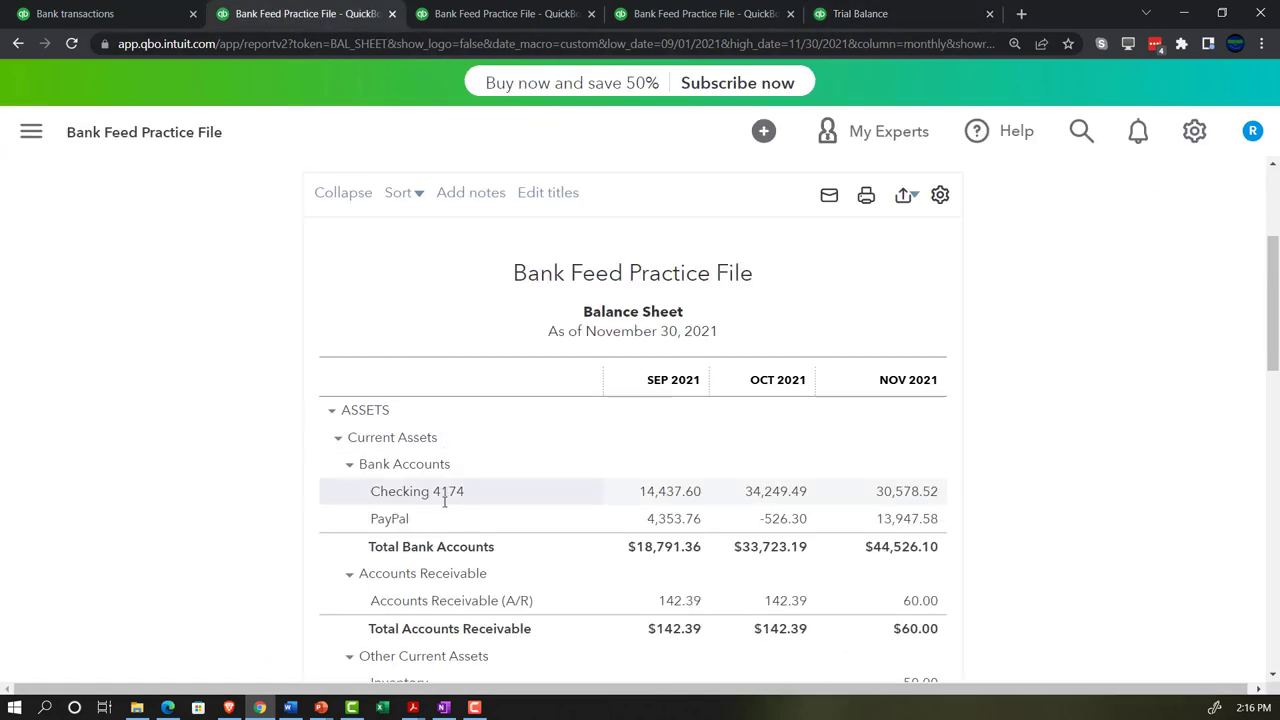
scroll(480, 490, down, 1)
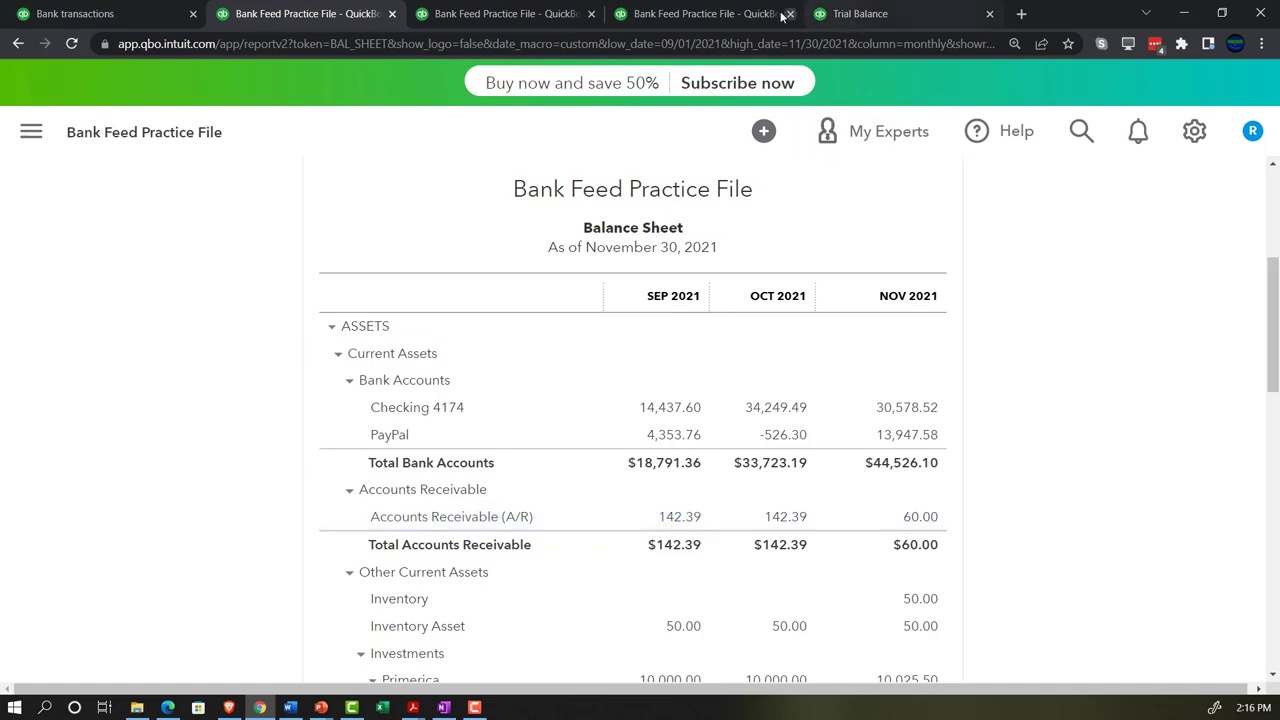
click(713, 12)
click(855, 13)
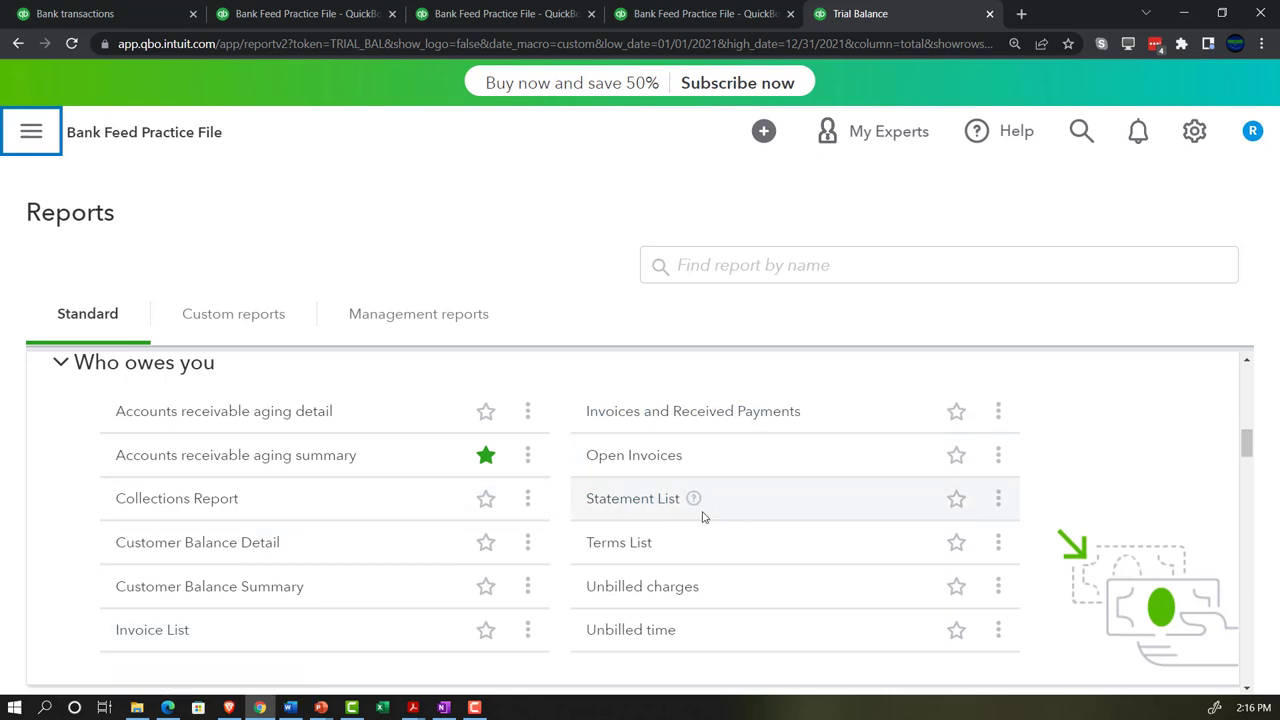
View the Sales and customers reports, check the Checking 4174 account on the monthly Balance Sheet, and return to the report list.
scroll(678, 546, down, 3)
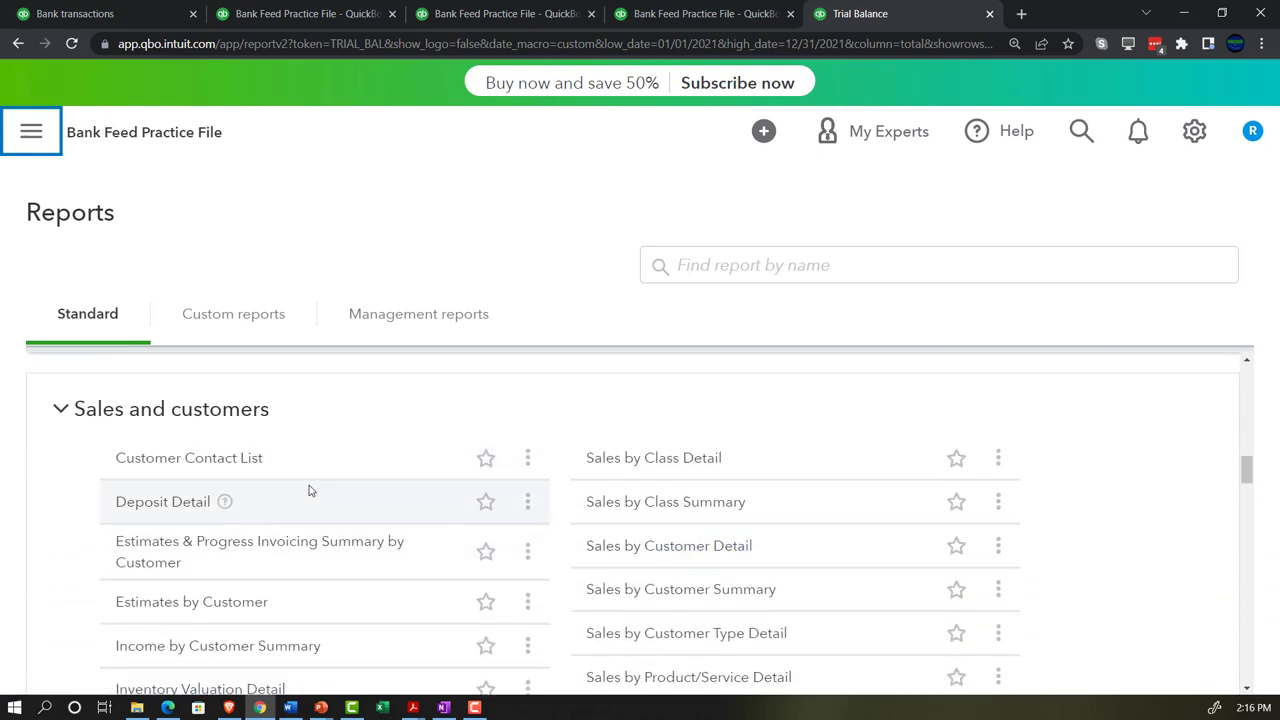
scroll(310, 490, down, 1)
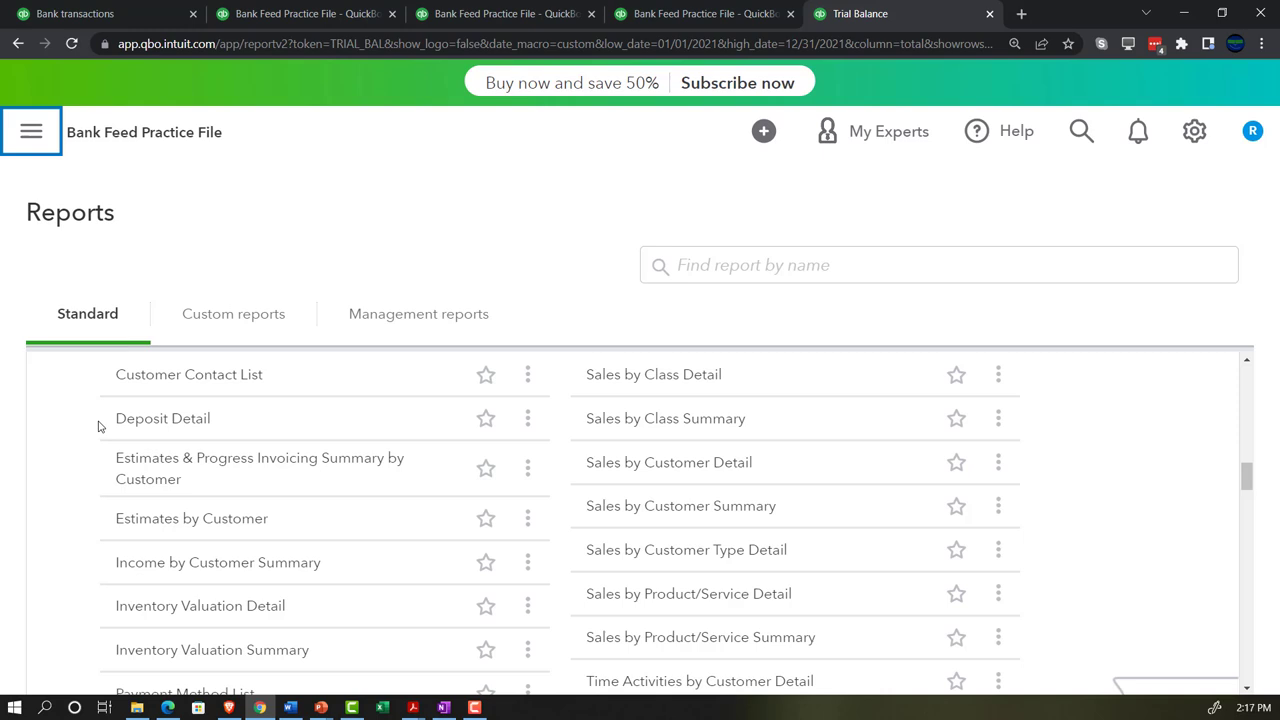
click(330, 14)
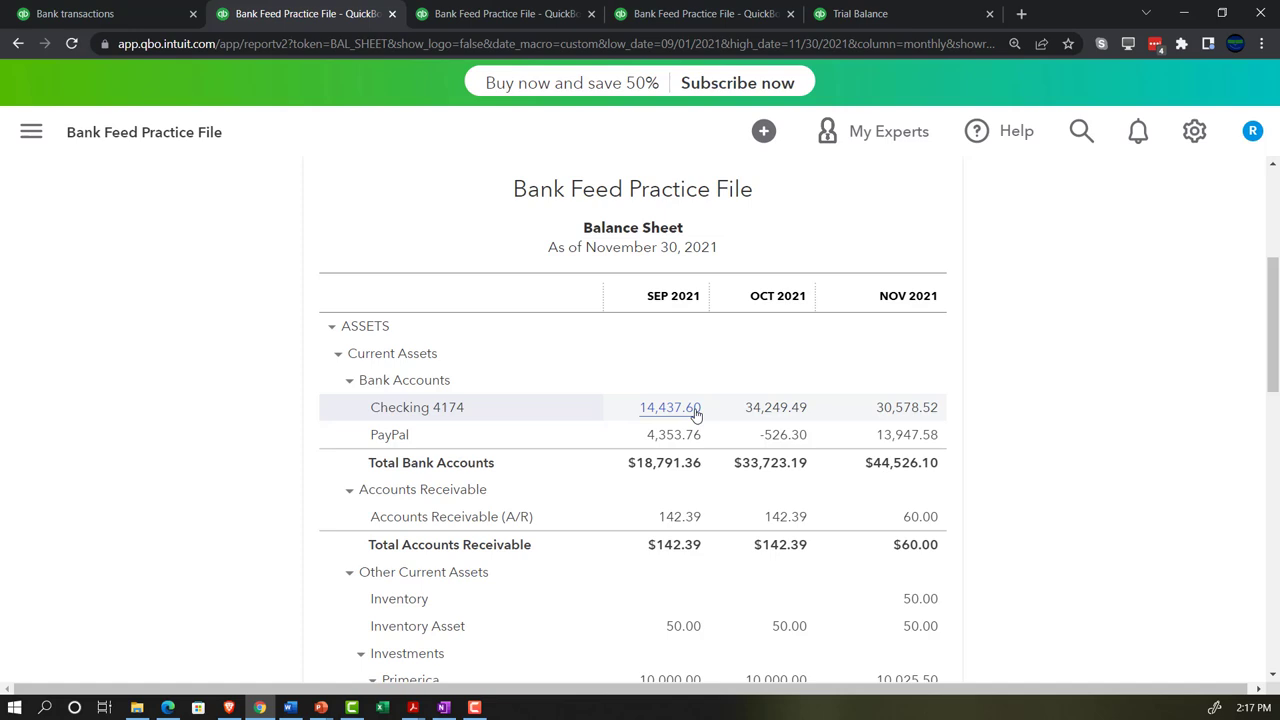
click(850, 13)
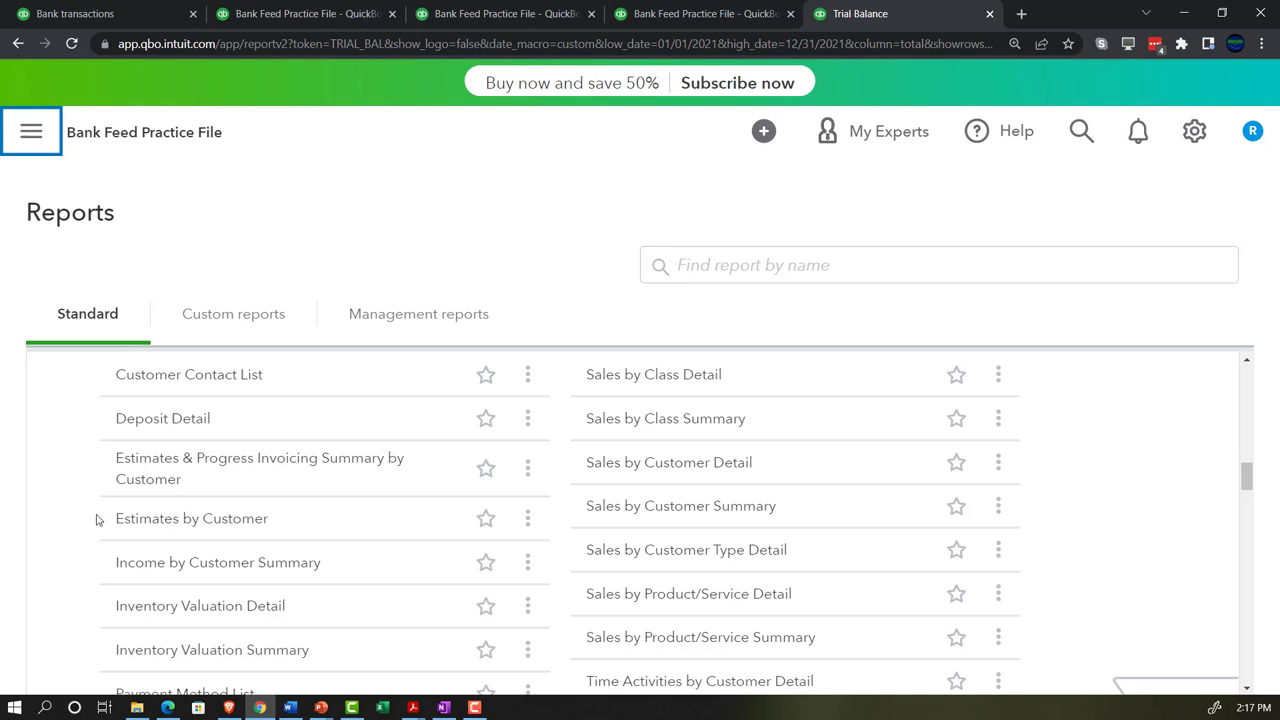
Examine all reports in the Sales and customers group, from the customer and inventory reports to the transaction lists, down to What you owe.
scroll(95, 515, down, 1)
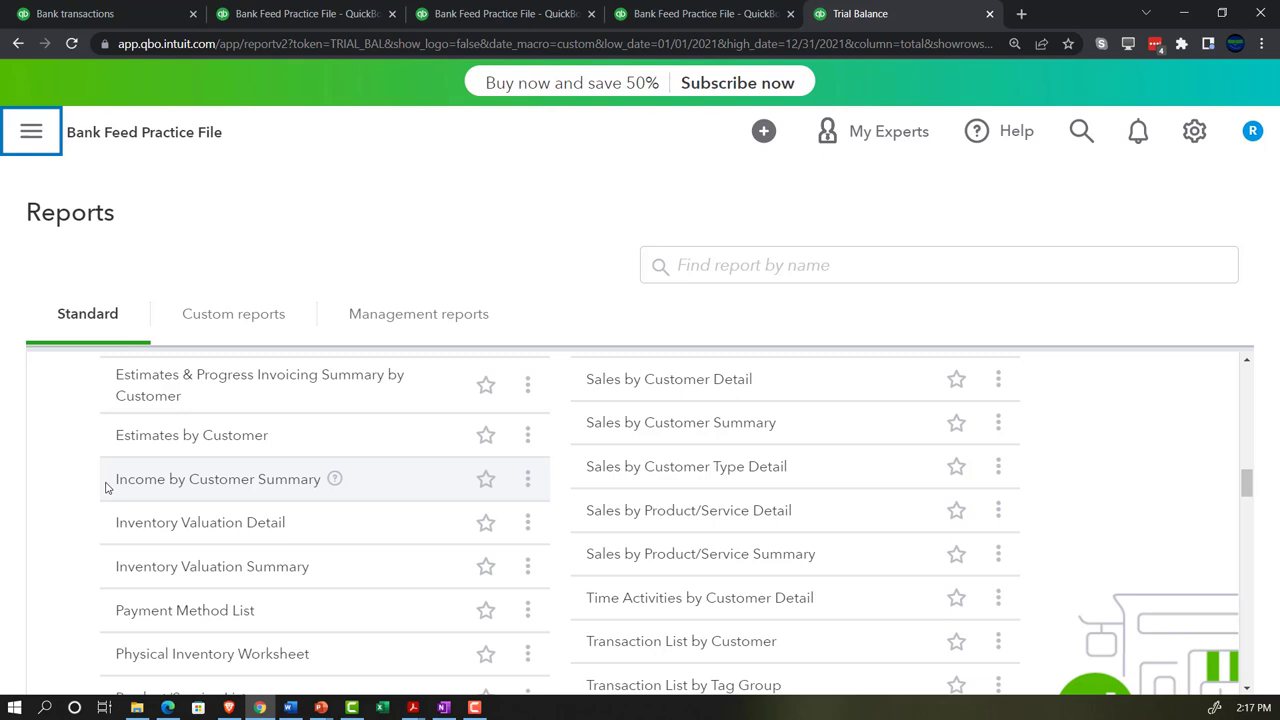
scroll(106, 487, down, 1)
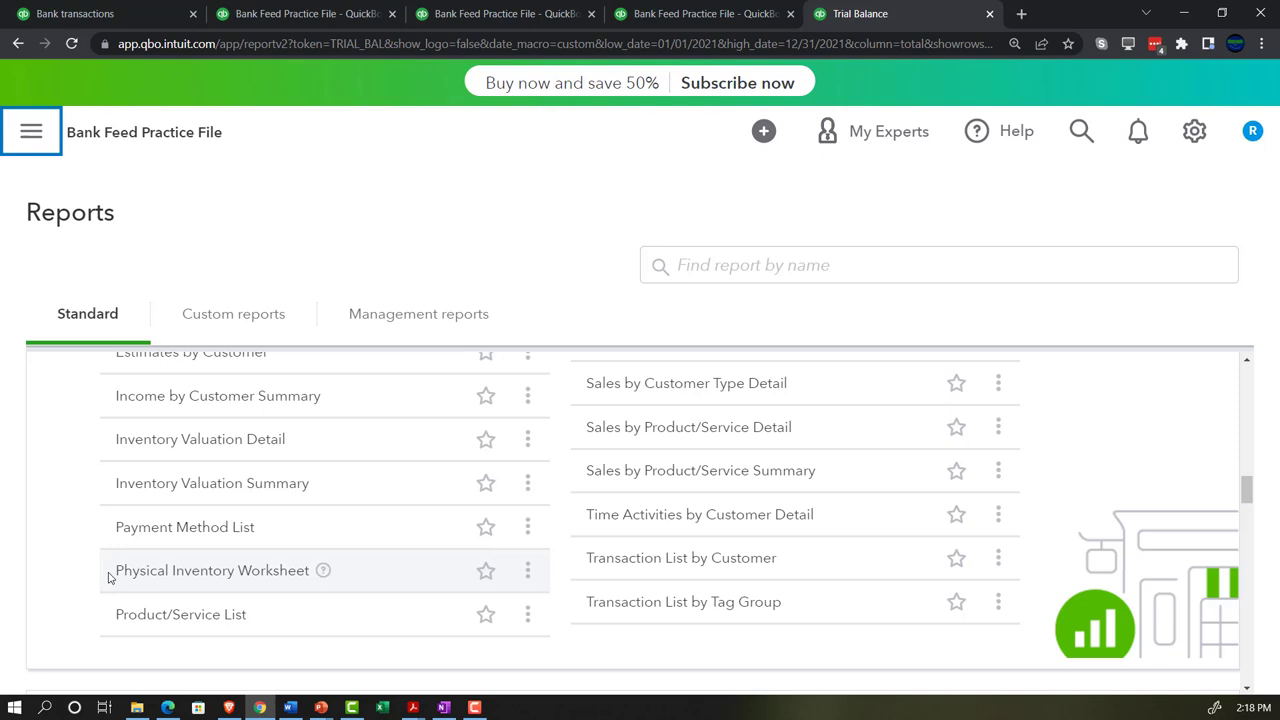
scroll(340, 591, up, 2)
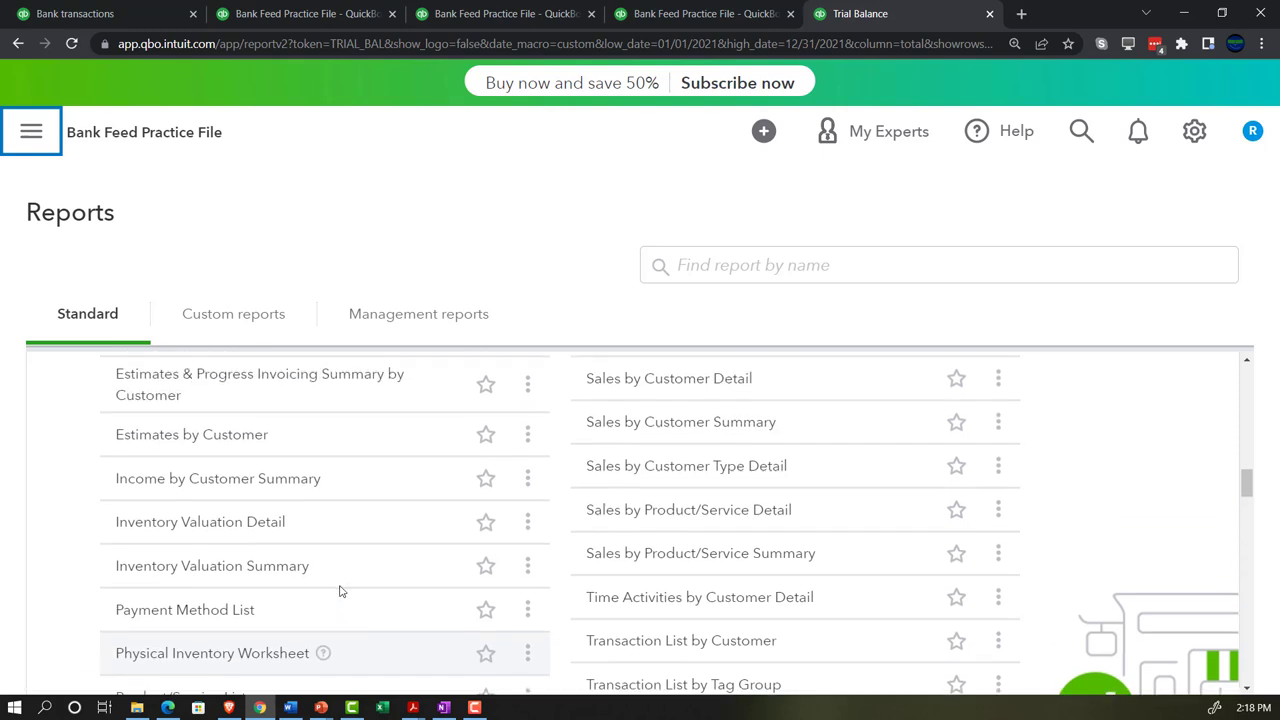
scroll(538, 487, up, 1)
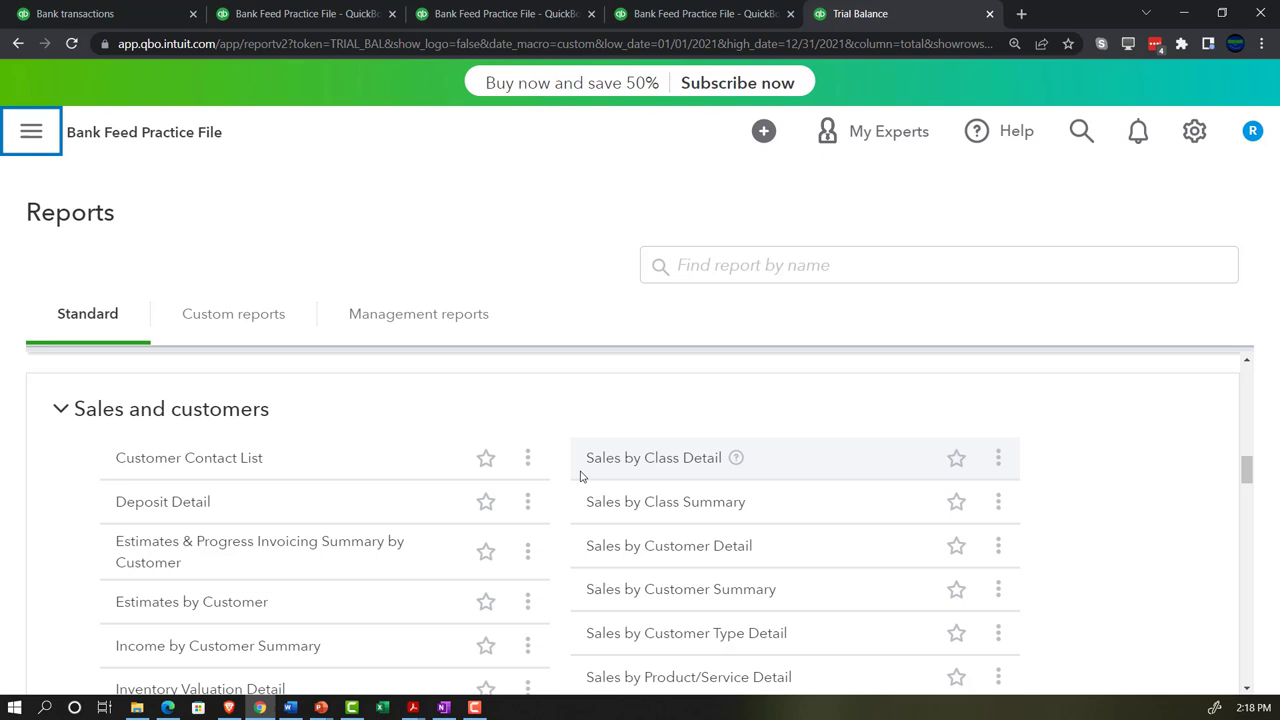
scroll(580, 477, down, 1)
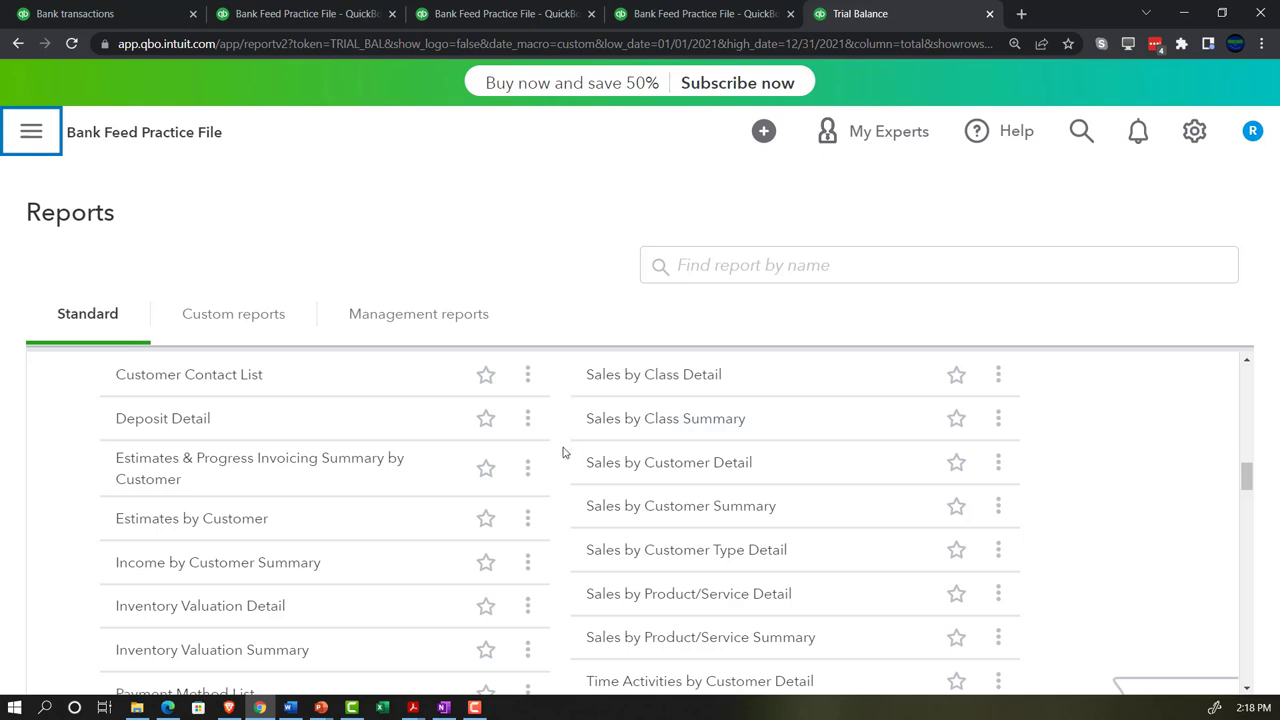
scroll(562, 462, down, 1)
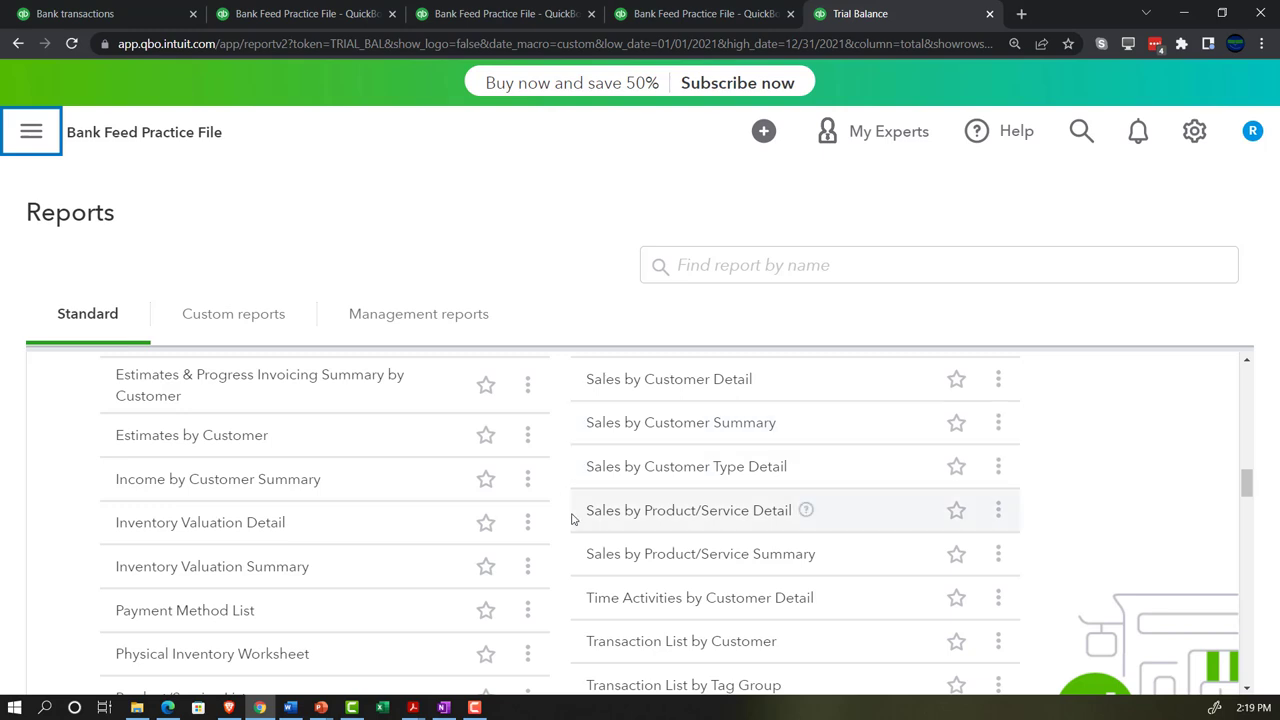
scroll(573, 519, down, 1)
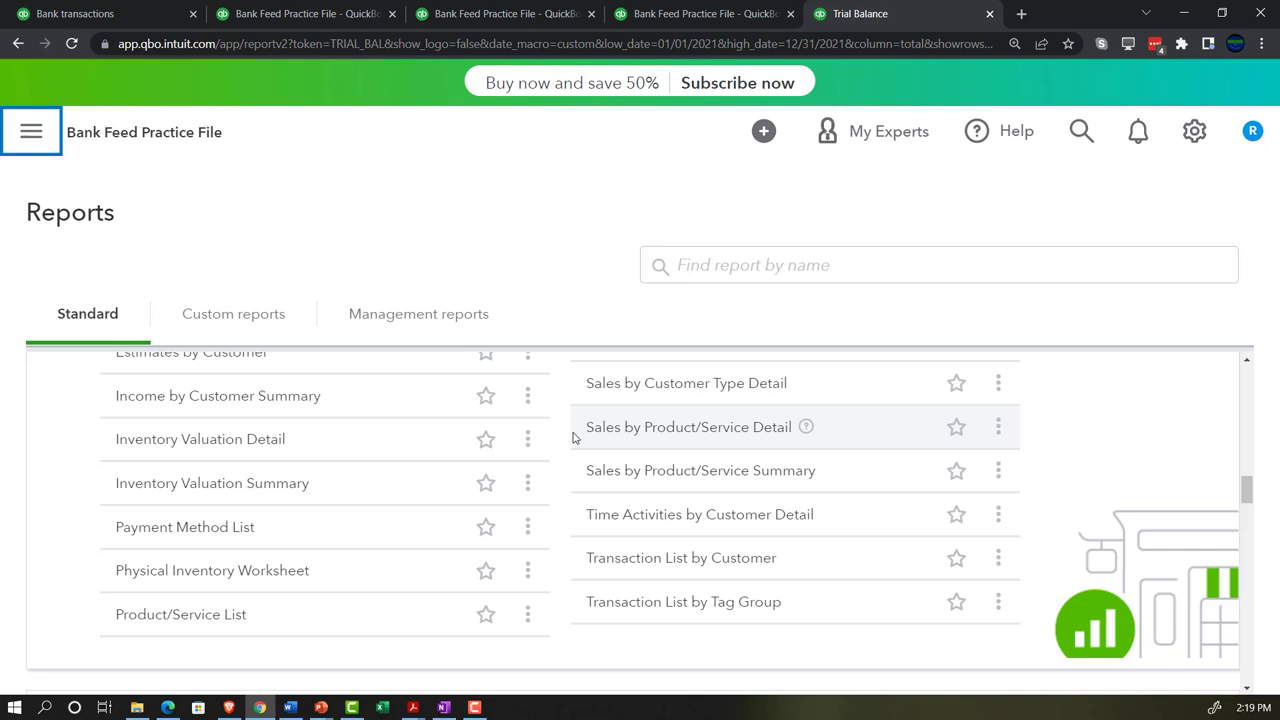
scroll(574, 441, down, 1)
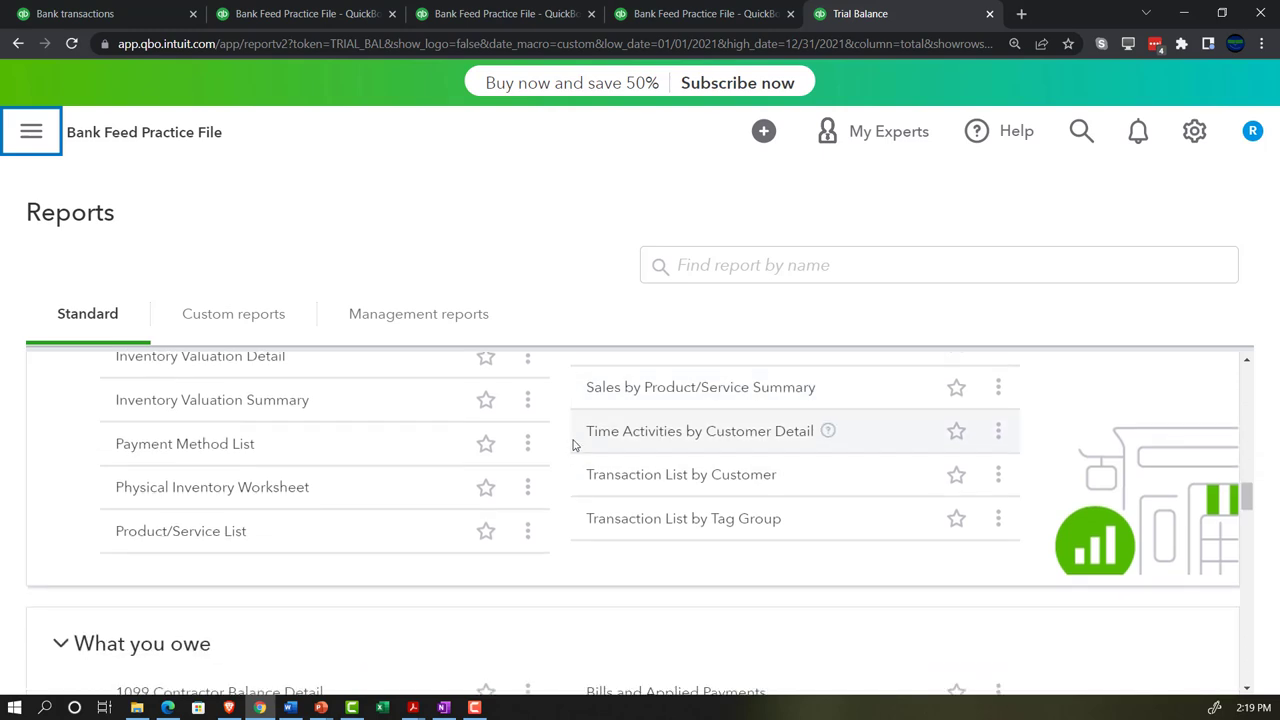
scroll(574, 446, down, 1)
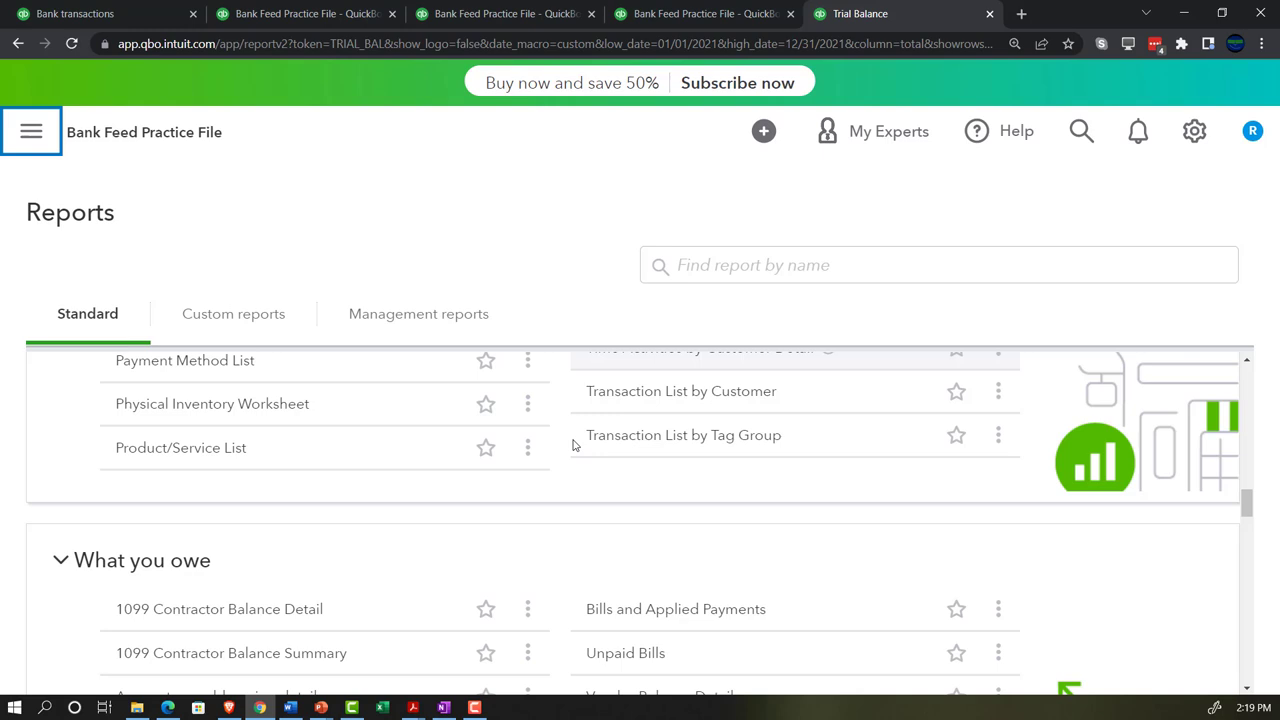
scroll(574, 446, down, 1)
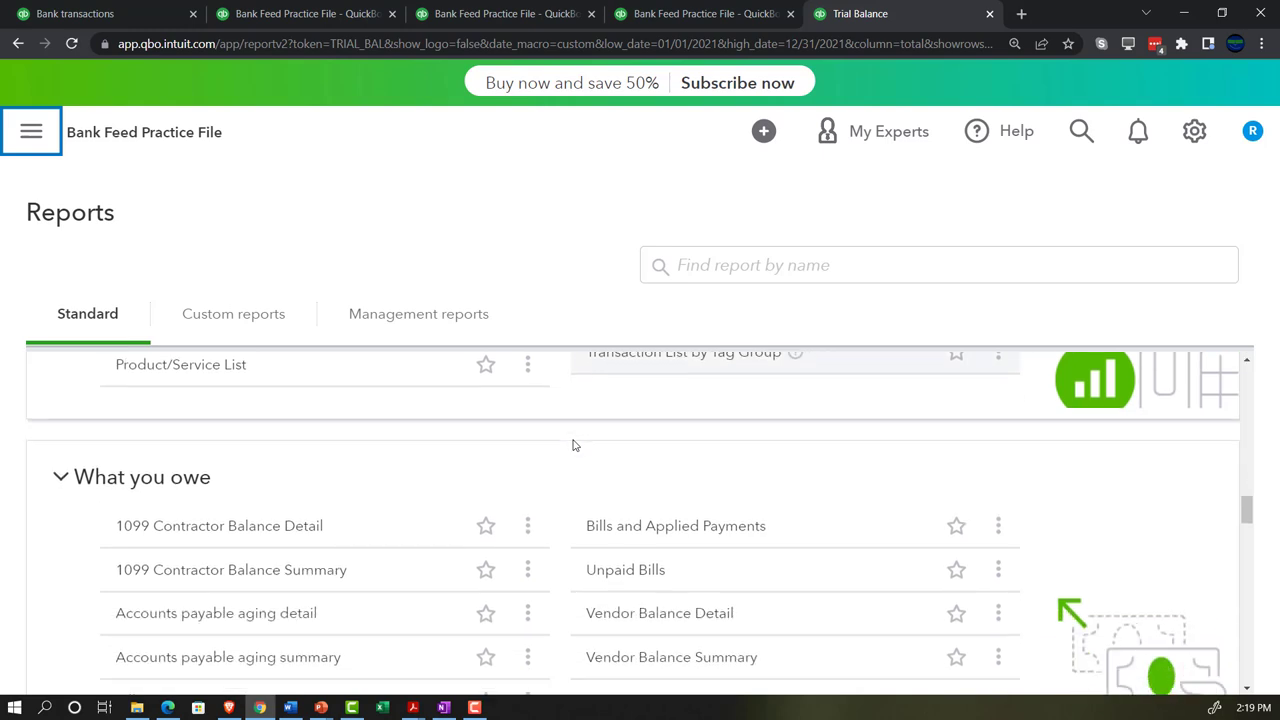
scroll(574, 445, up, 1)
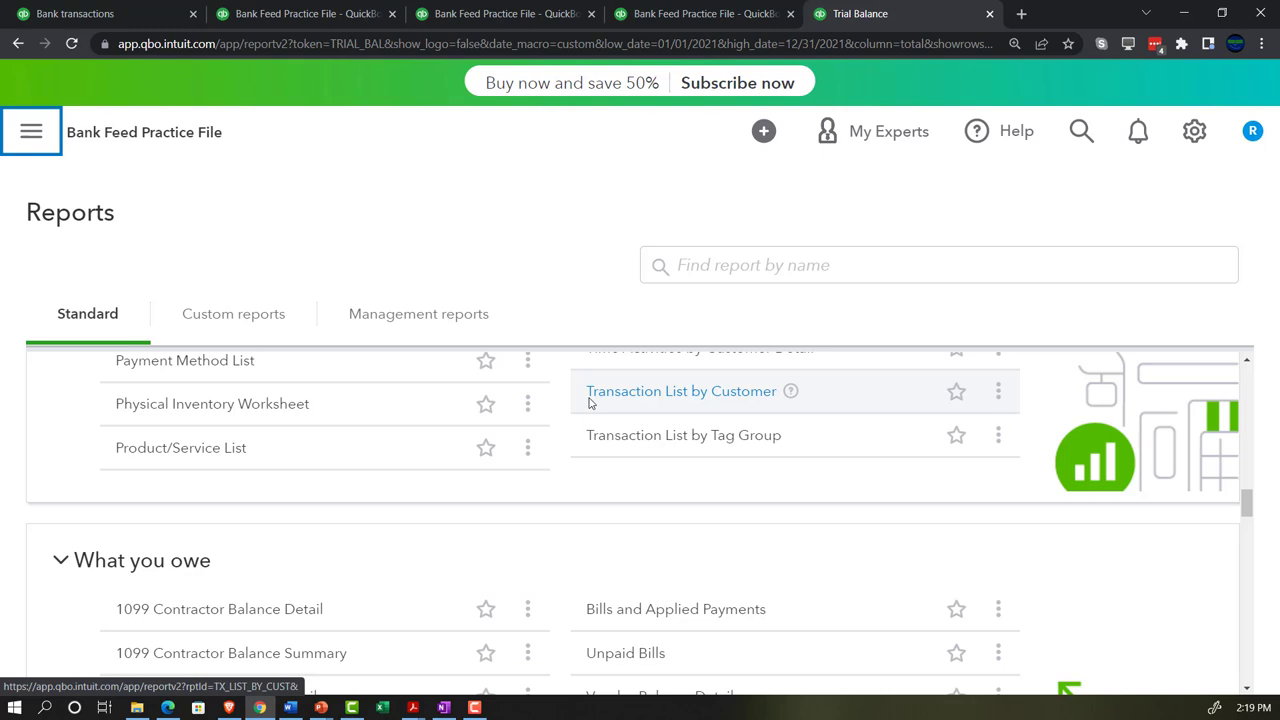
scroll(590, 403, down, 2)
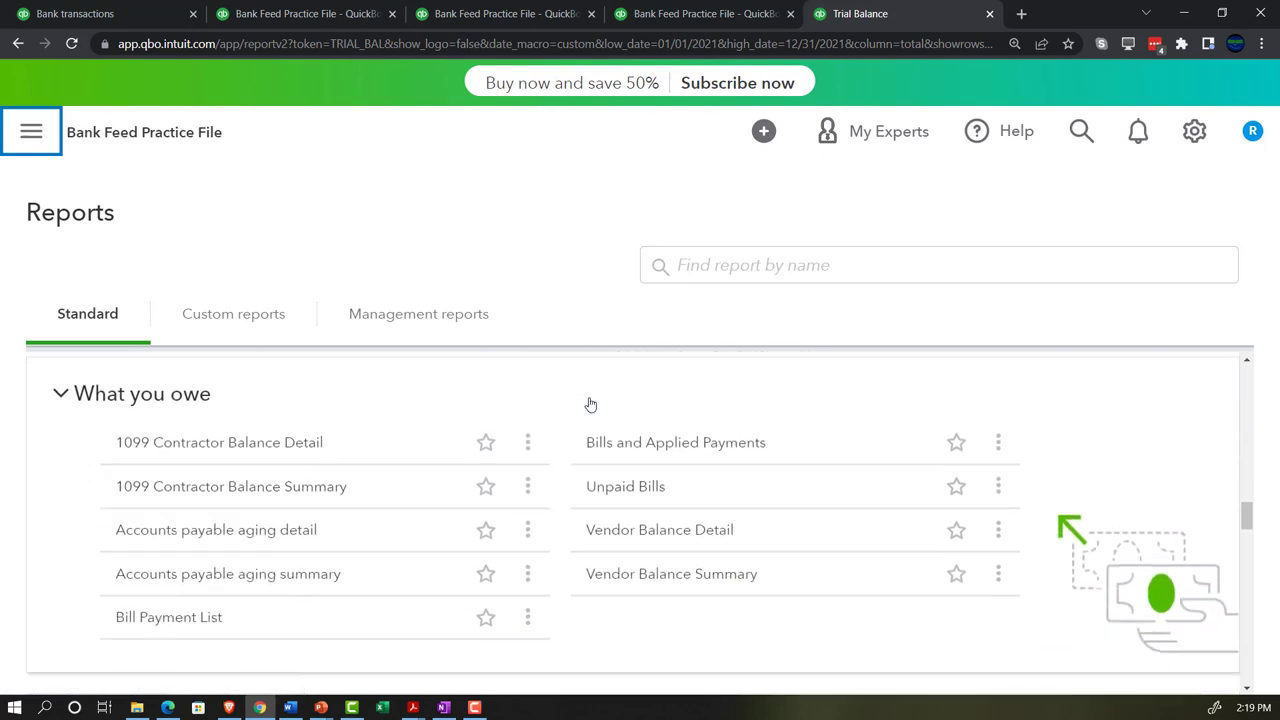
Check Accounts Payable on the monthly Balance Sheet, then return to the What you owe reports.
click(330, 14)
scroll(258, 461, down, 3)
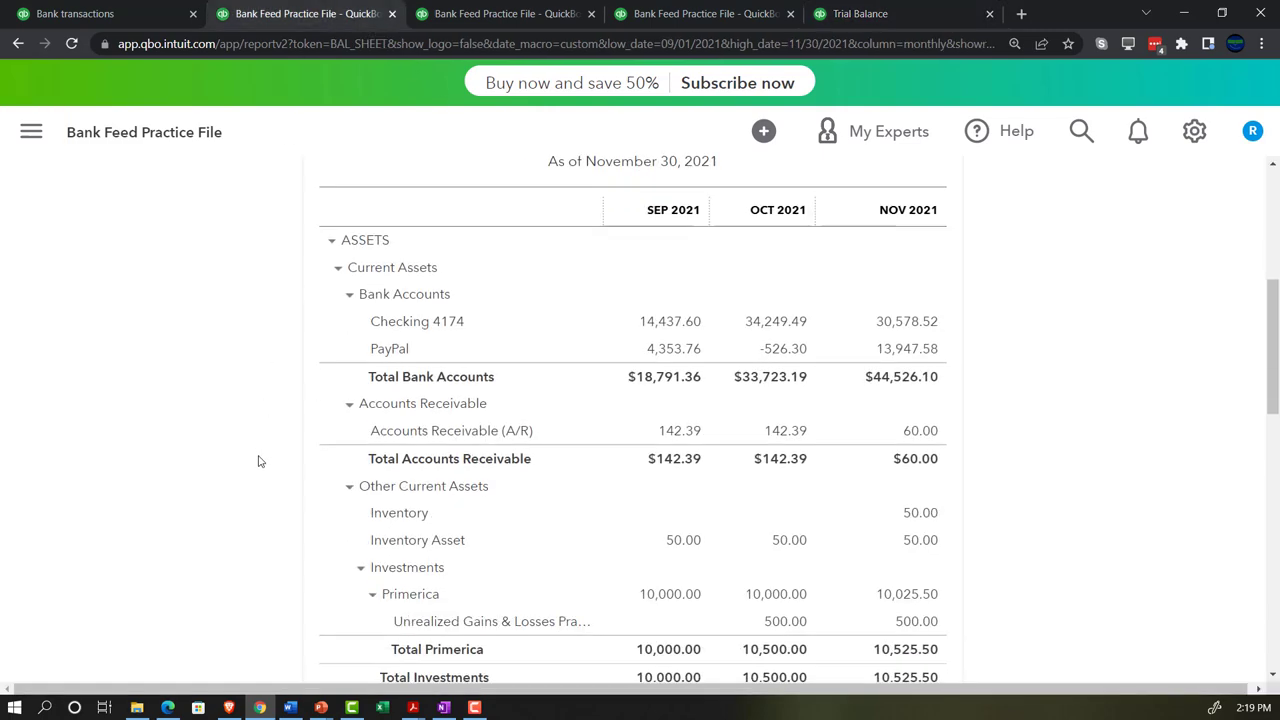
scroll(258, 461, down, 3)
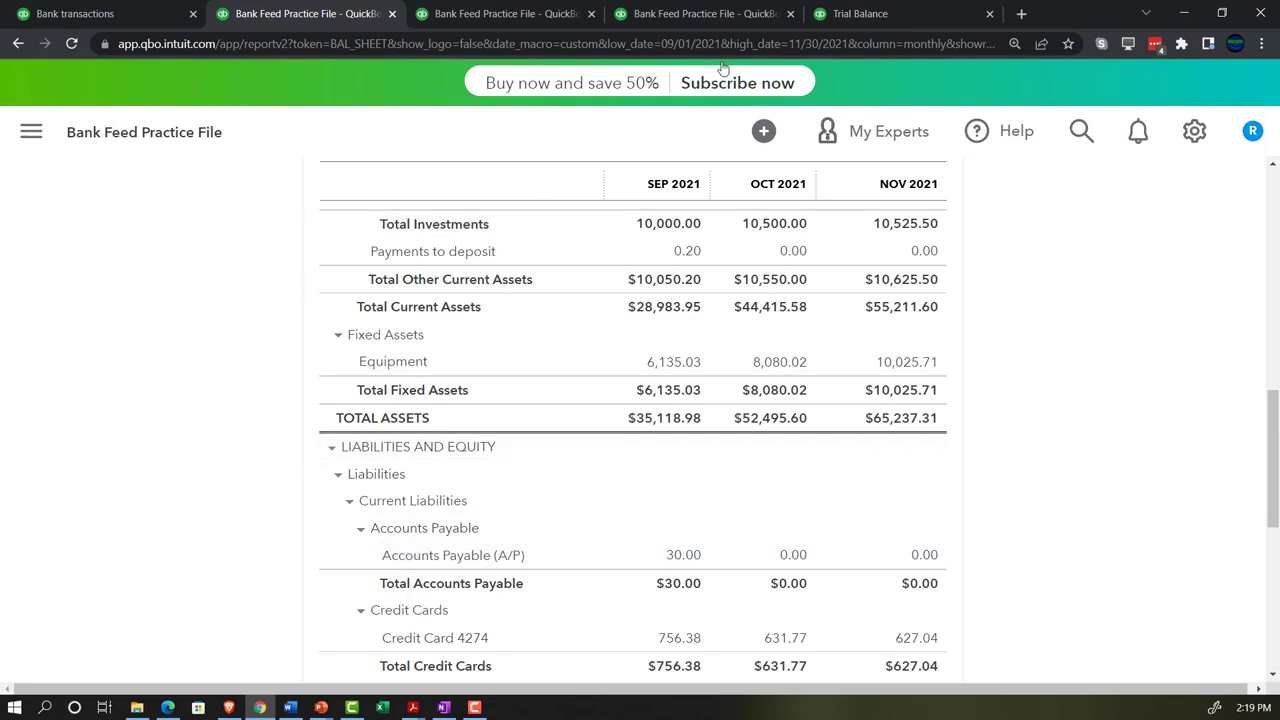
click(840, 14)
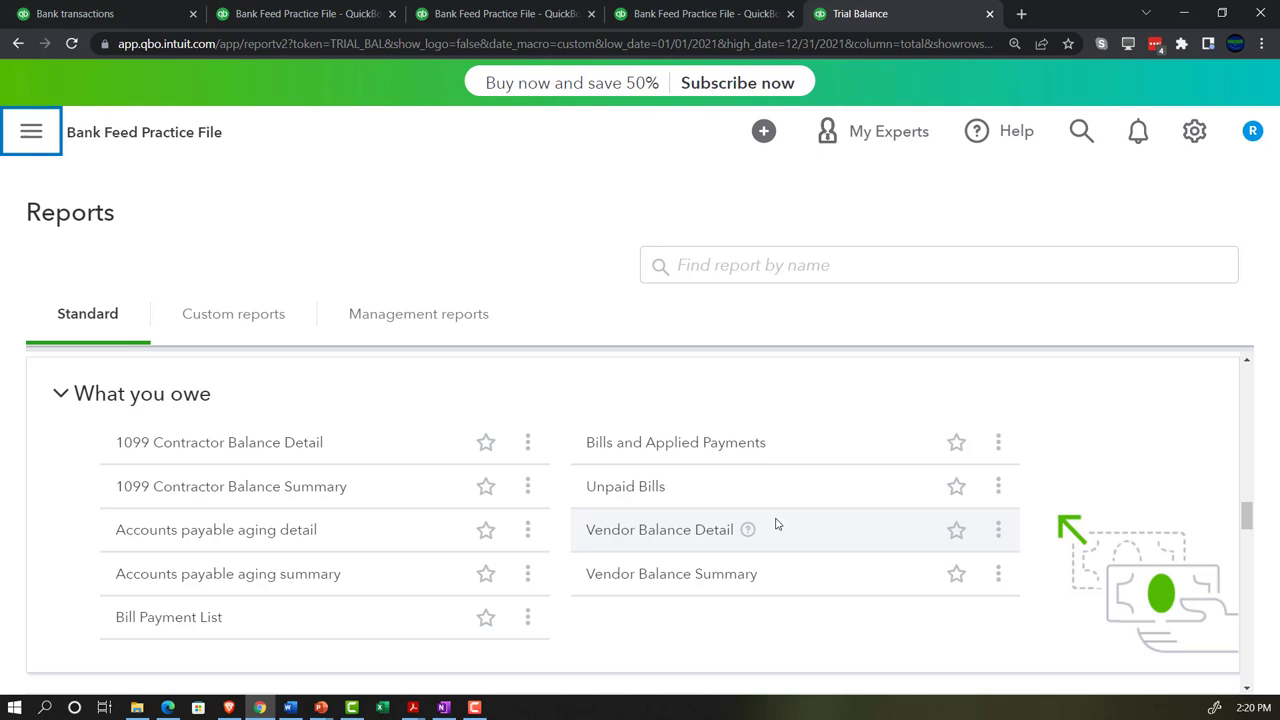
Examine the reports in the Expenses and vendors, Sales tax and Employees groups.
scroll(776, 524, down, 3)
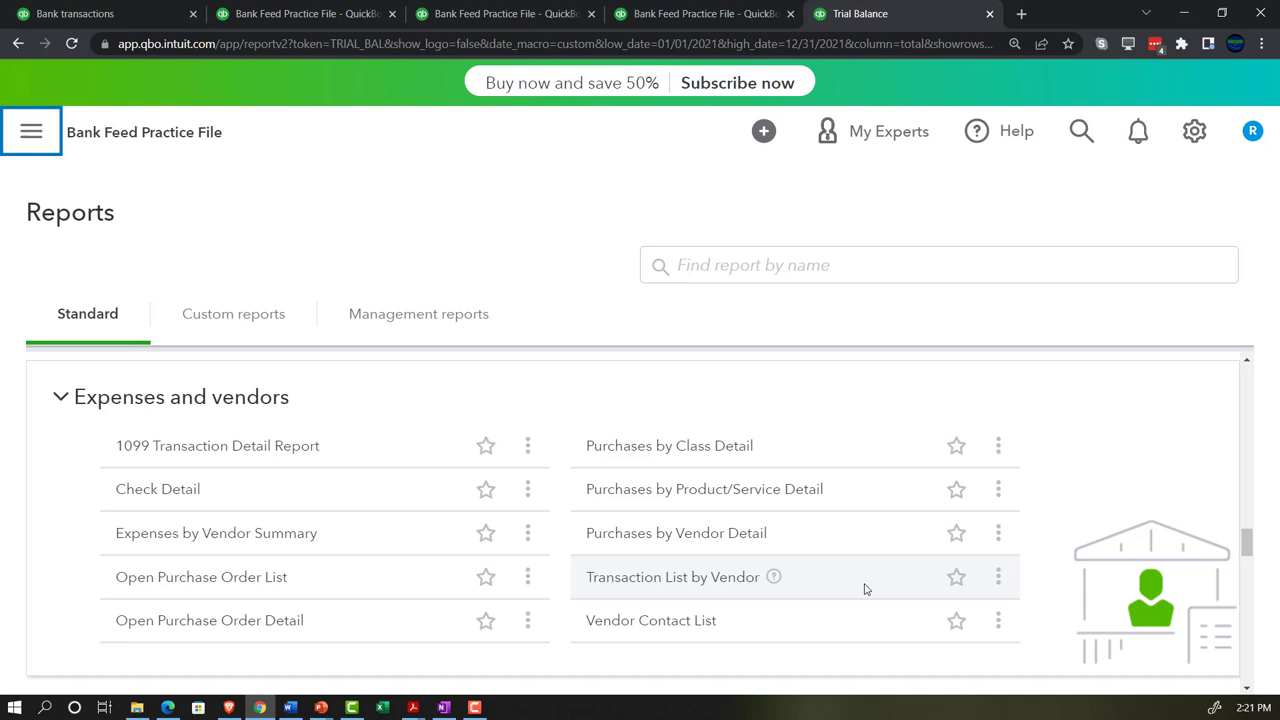
scroll(866, 589, down, 1)
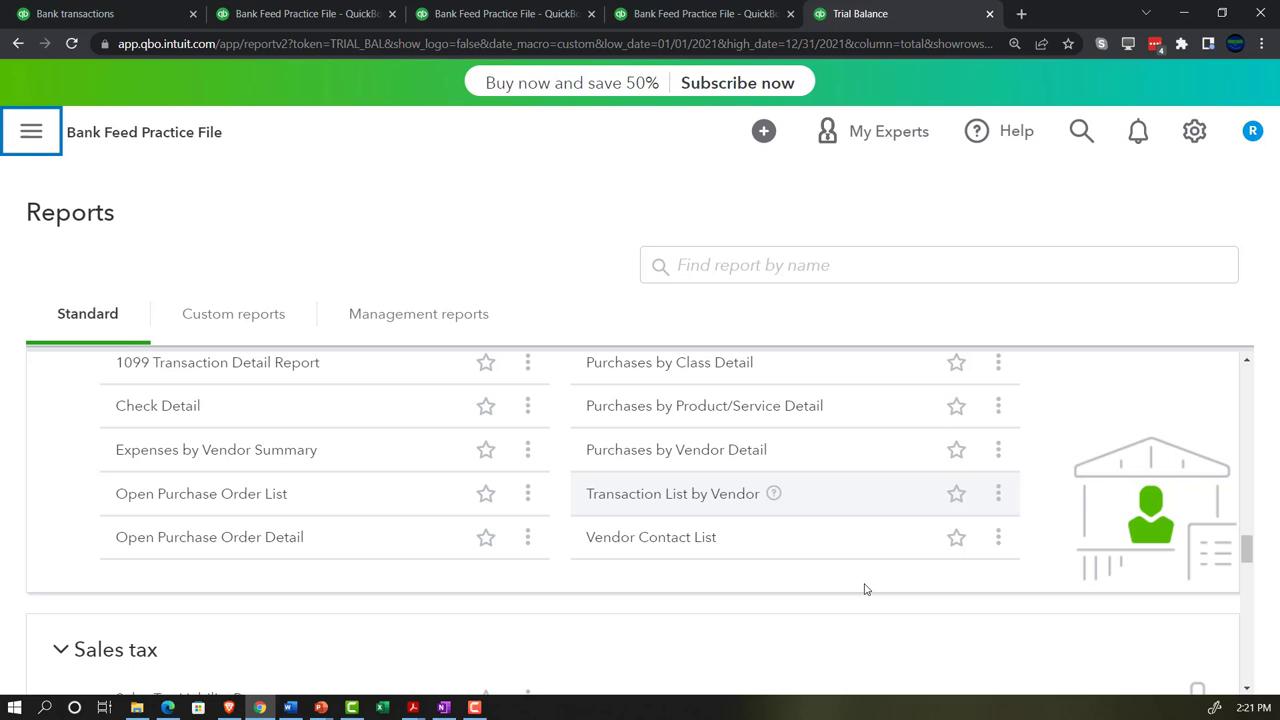
scroll(866, 589, down, 3)
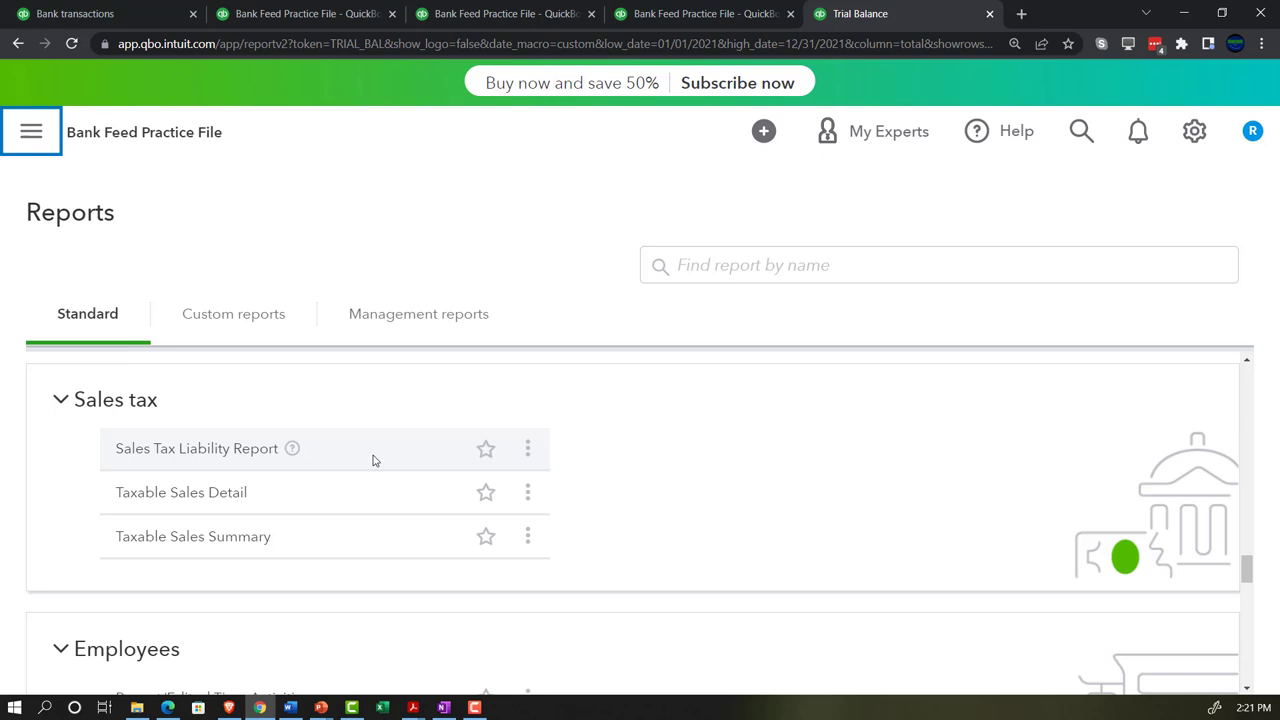
scroll(373, 460, down, 3)
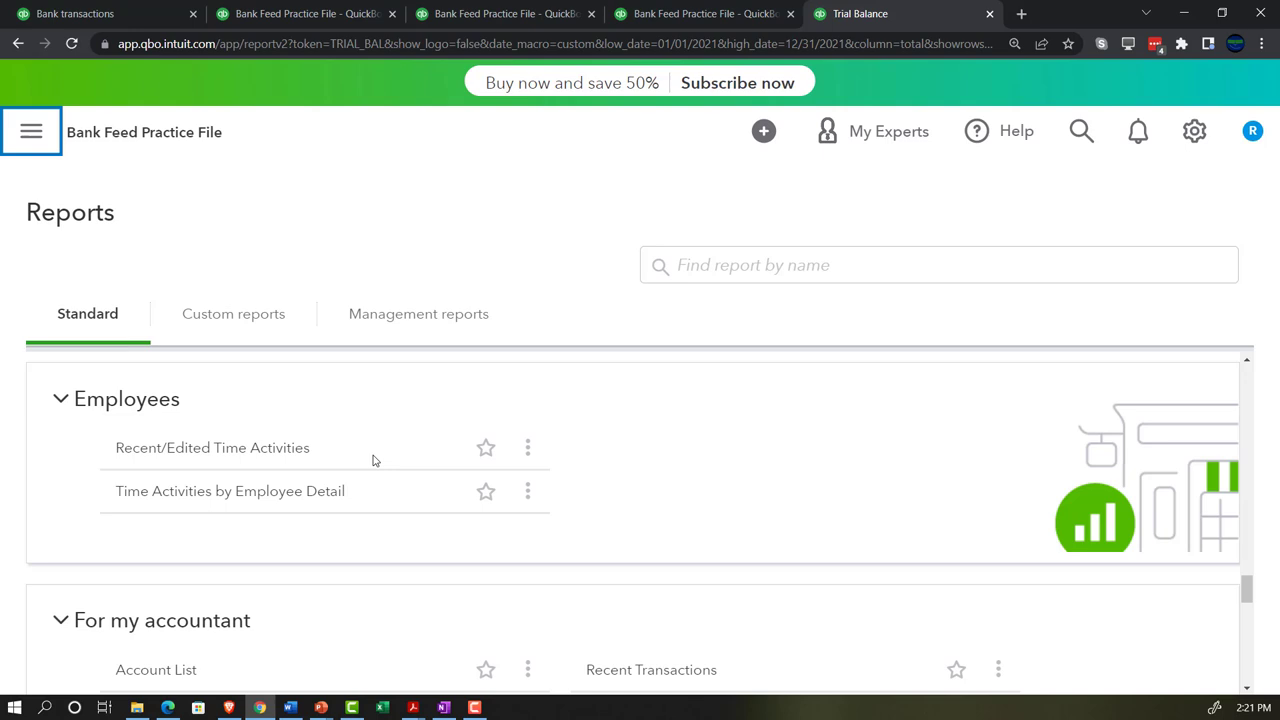
scroll(373, 460, up, 1)
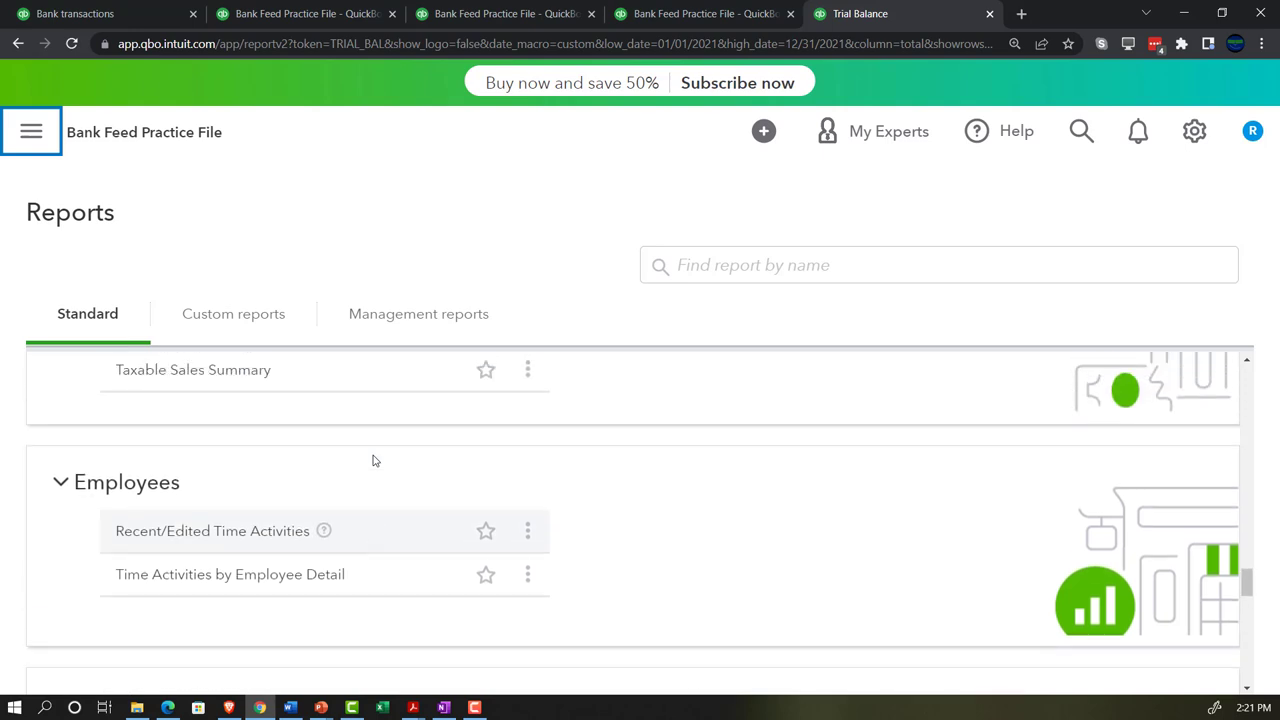
Examine the reports in the For my accountant group, from Account List to Trial Balance.
scroll(373, 460, down, 3)
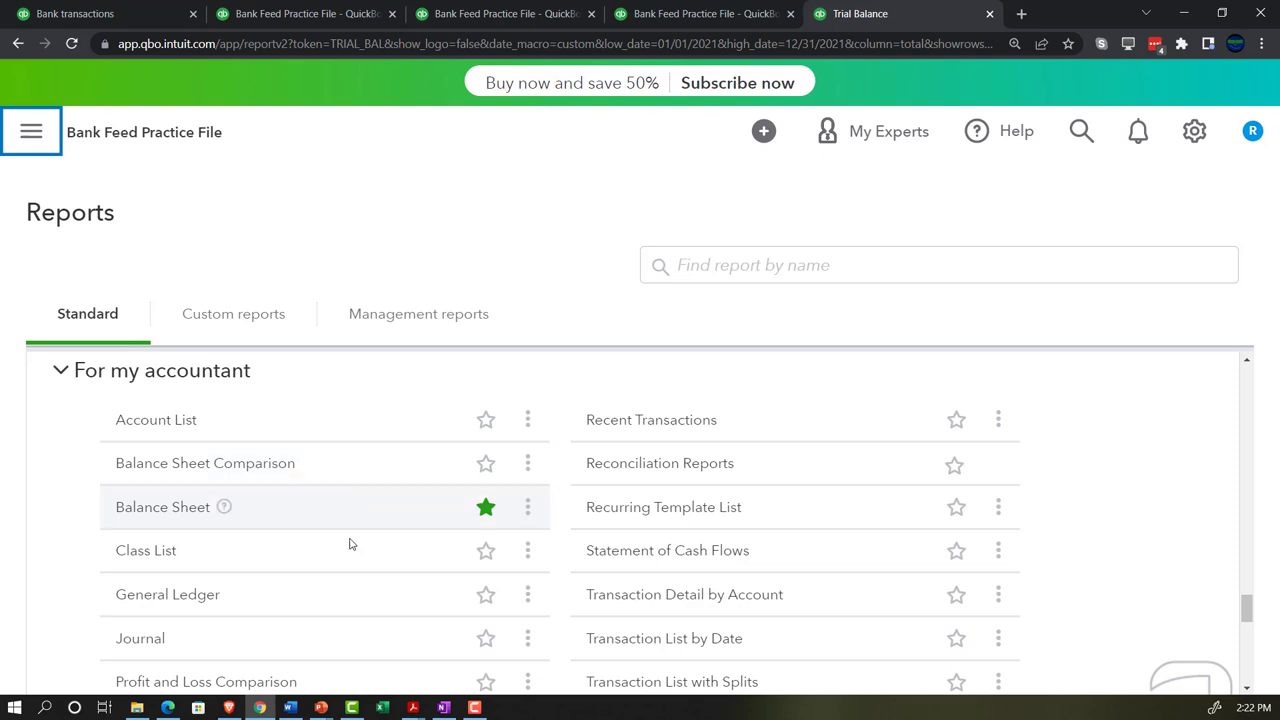
scroll(350, 562, down, 1)
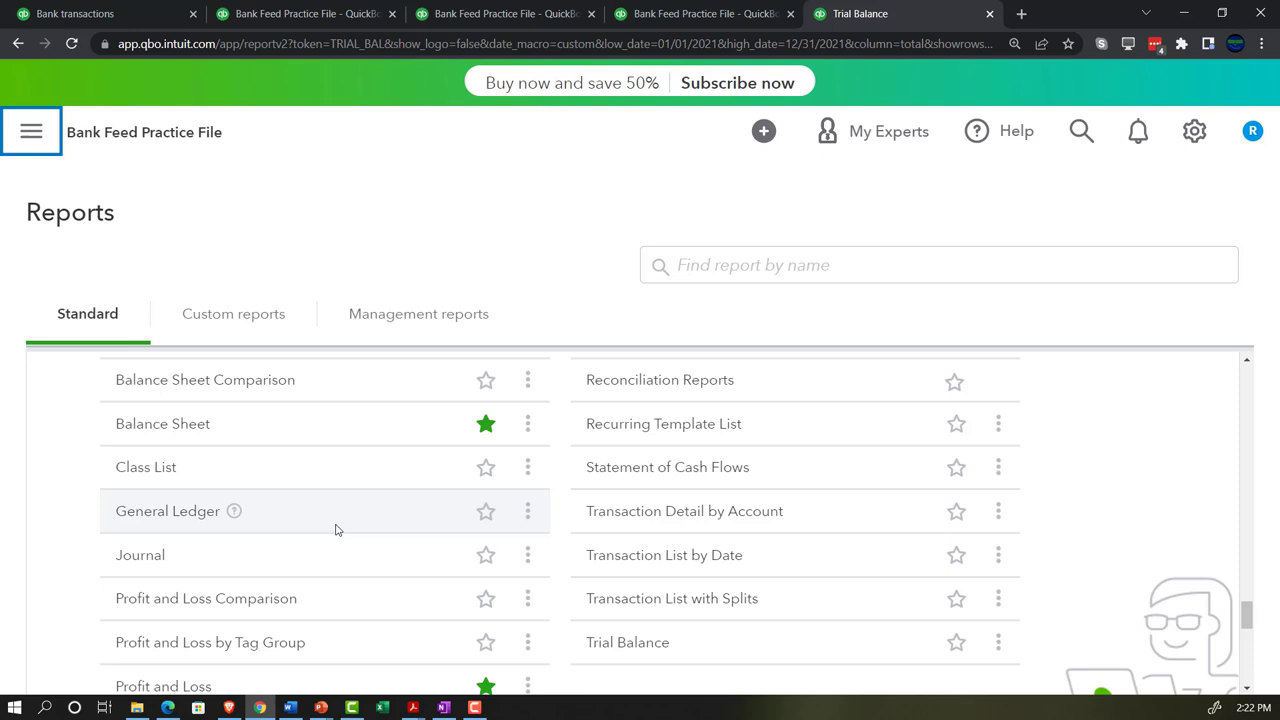
scroll(336, 530, down, 2)
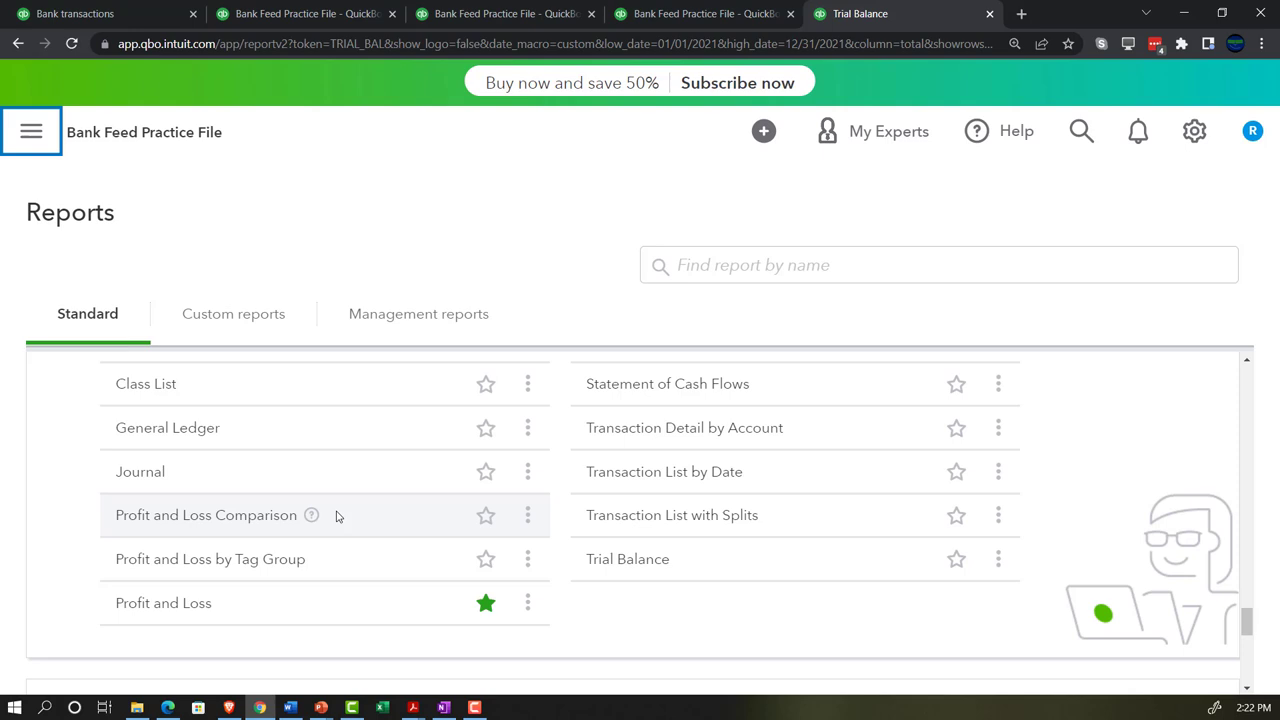
scroll(552, 590, up, 2)
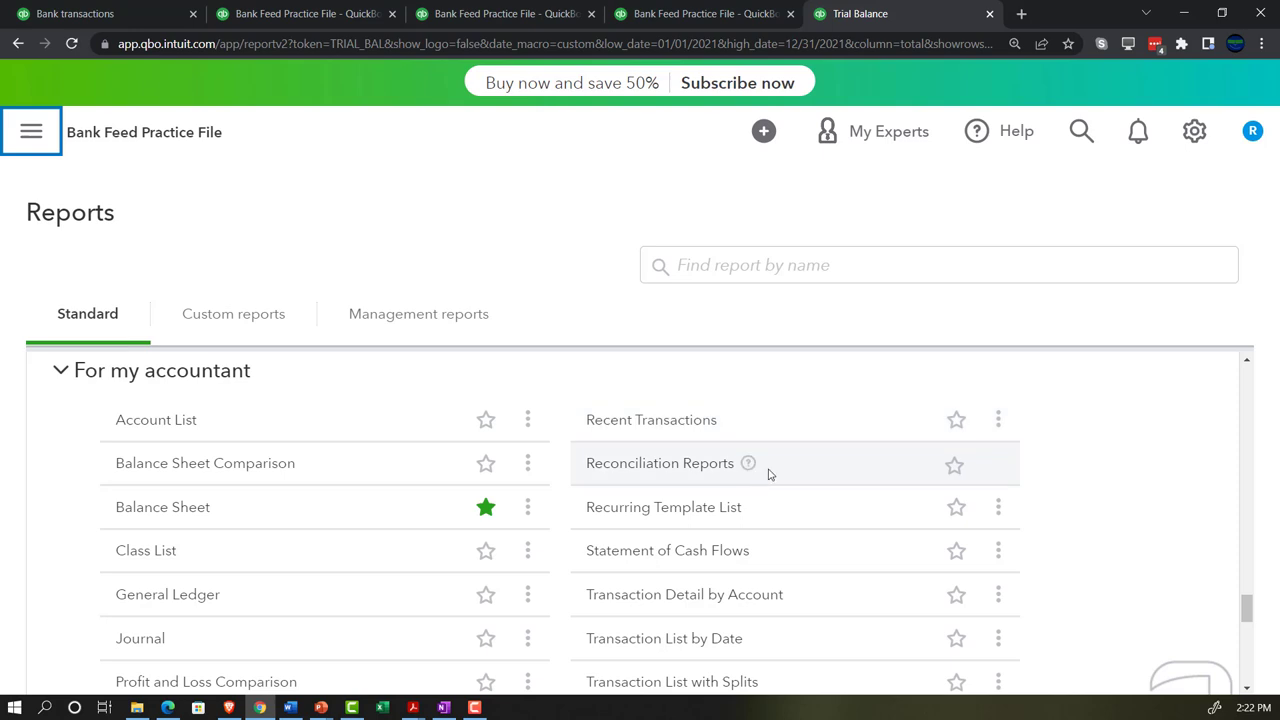
scroll(768, 474, down, 1)
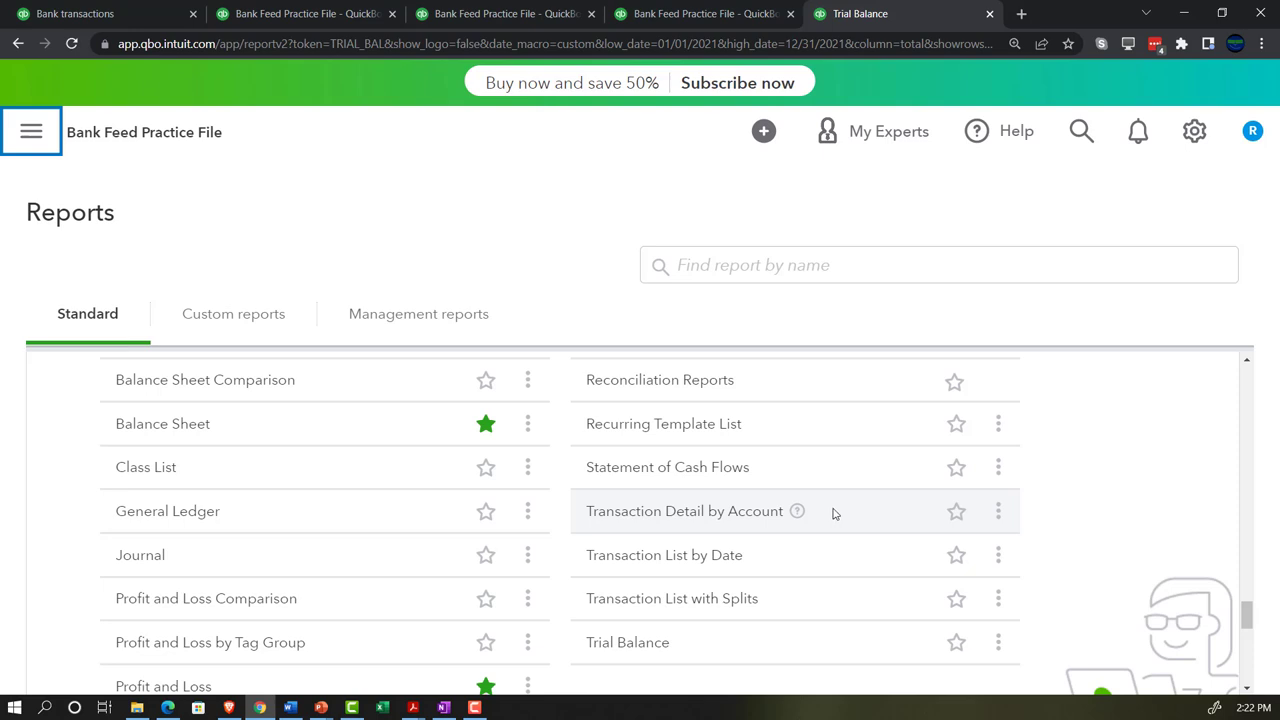
scroll(832, 510, down, 1)
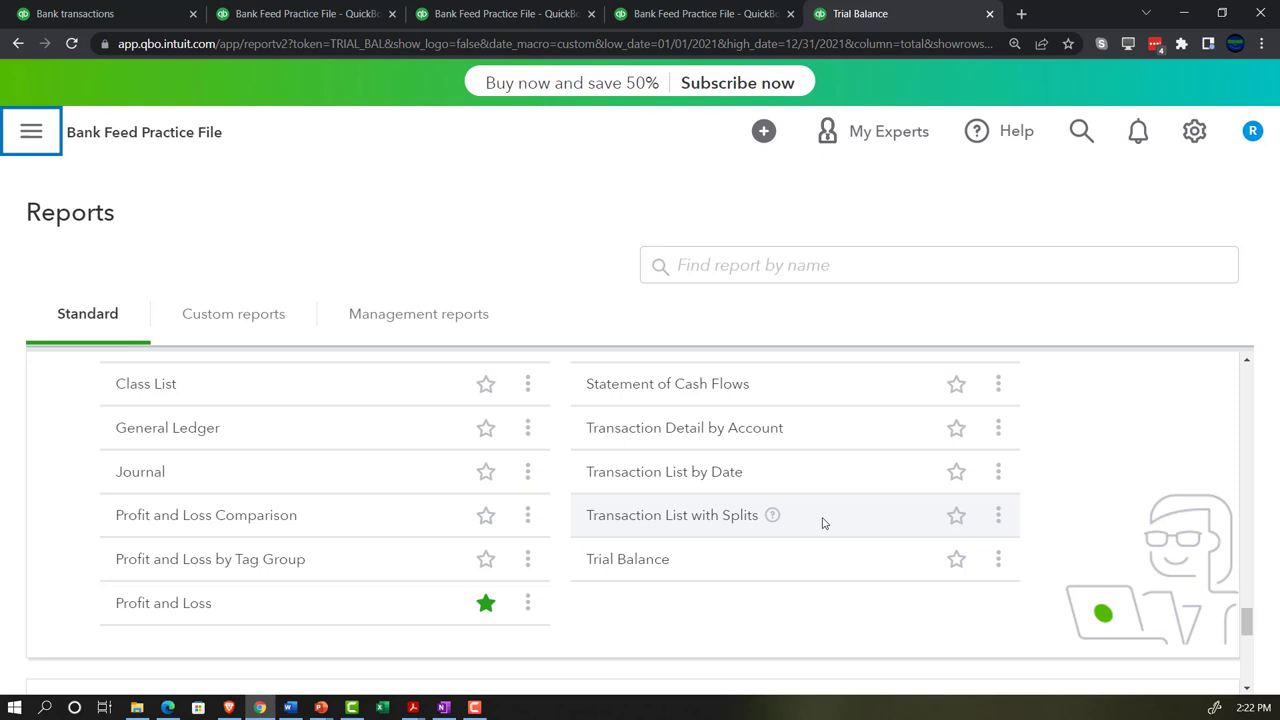
Examine the reports listed in the Payroll group.
scroll(823, 523, down, 3)
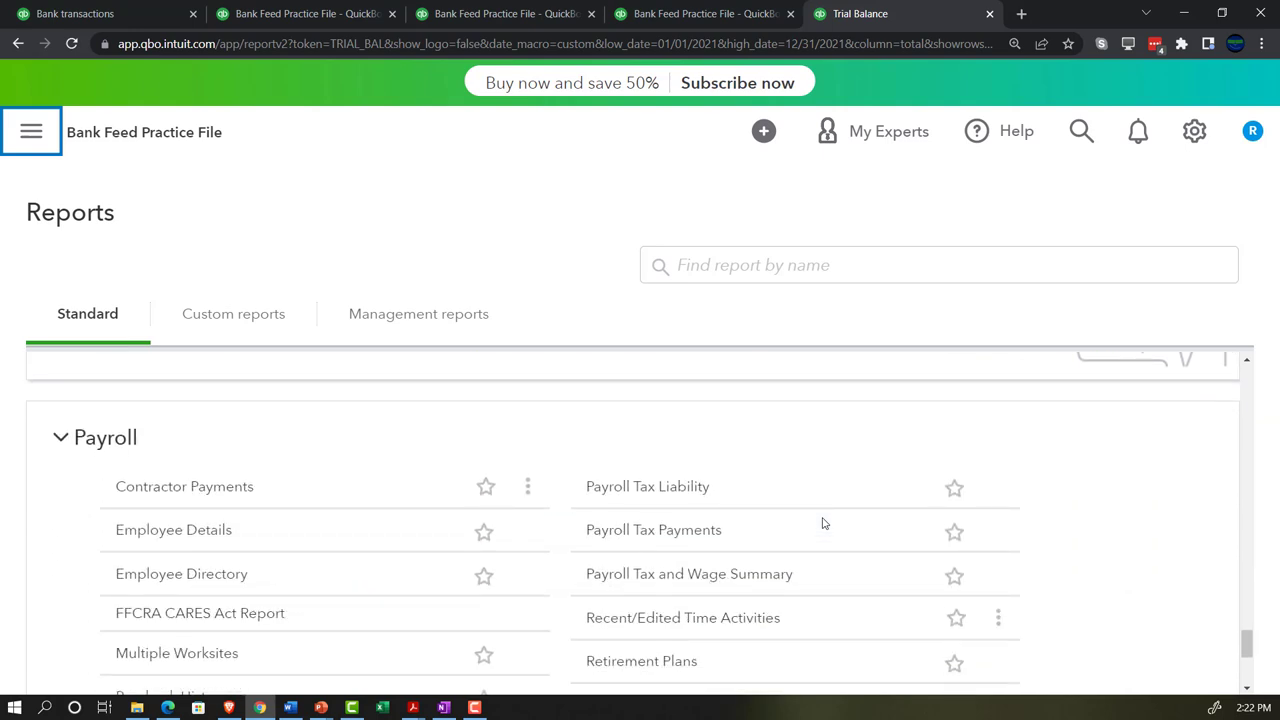
scroll(810, 522, down, 1)
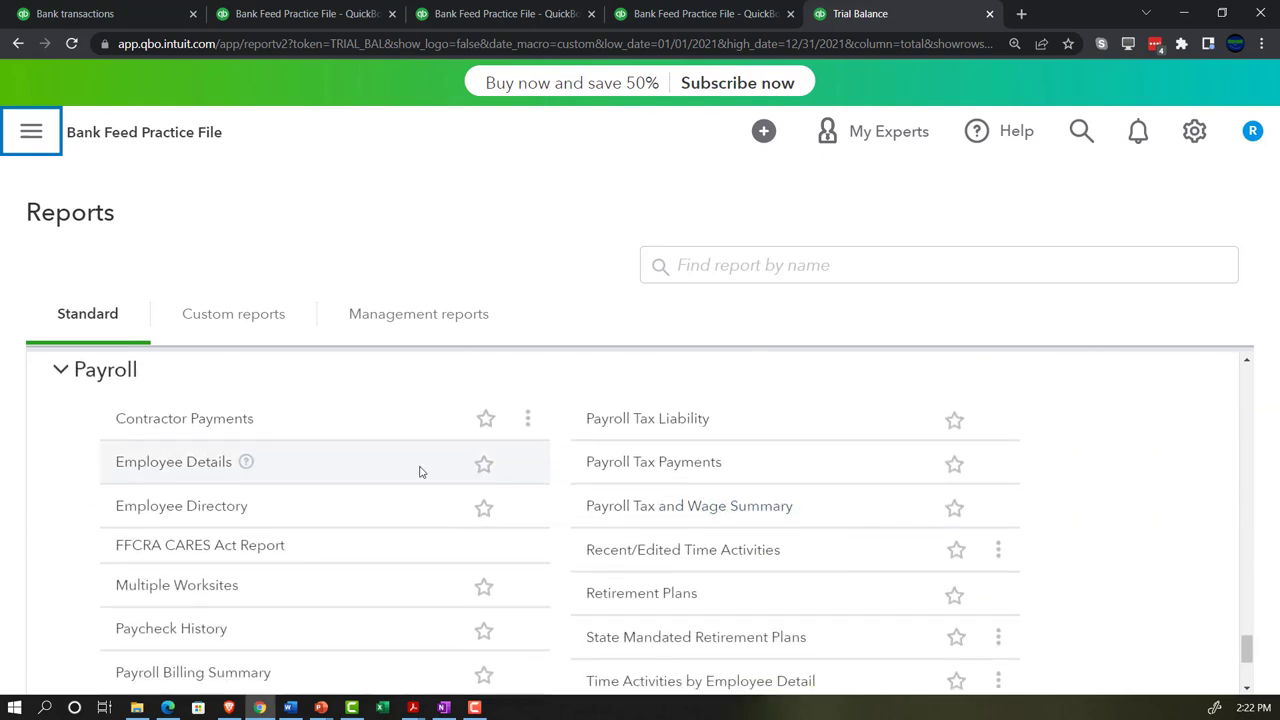
scroll(420, 472, down, 1)
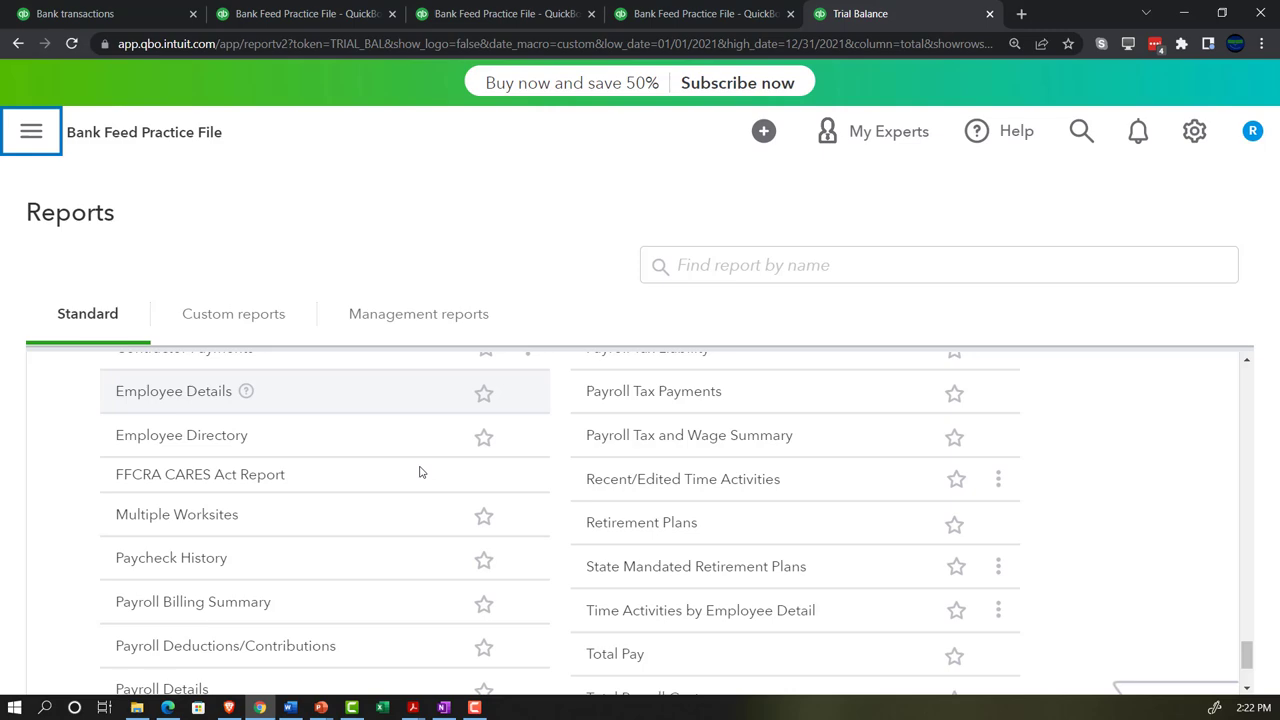
Return to the beginning of the monthly Balance Sheet and enlarge its browser zoom to 175%.
click(337, 14)
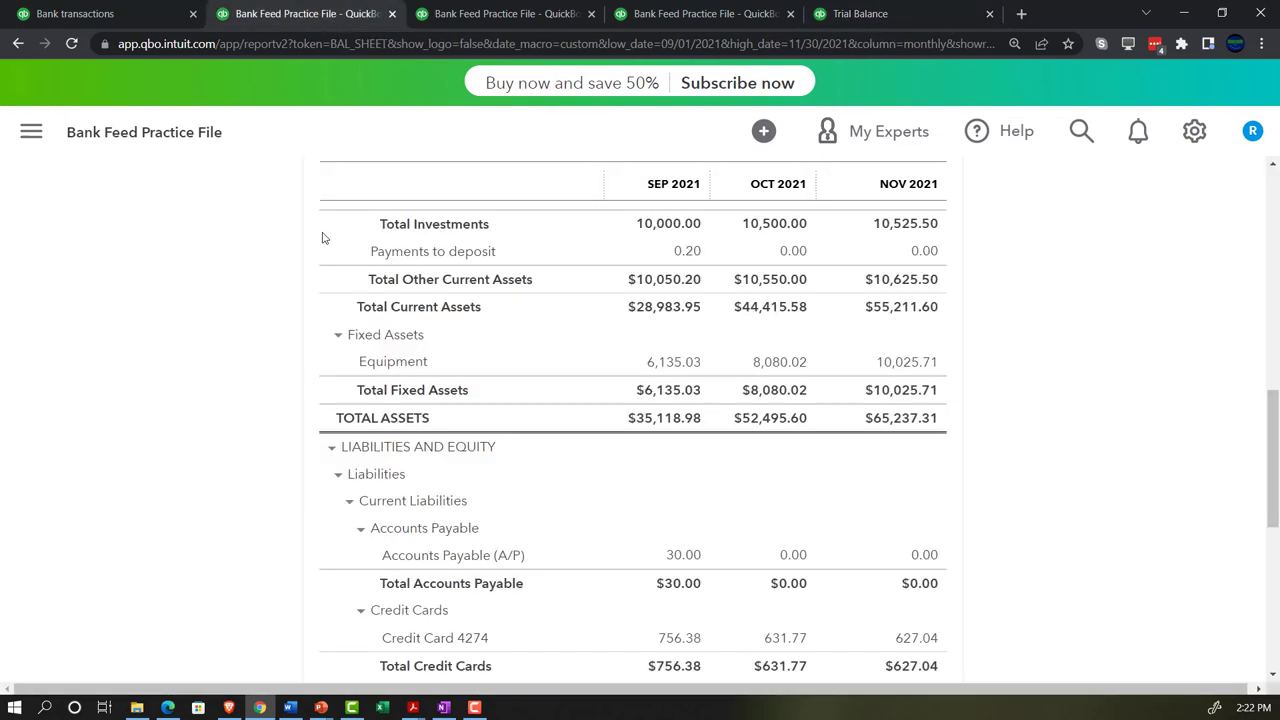
scroll(322, 237, up, 6)
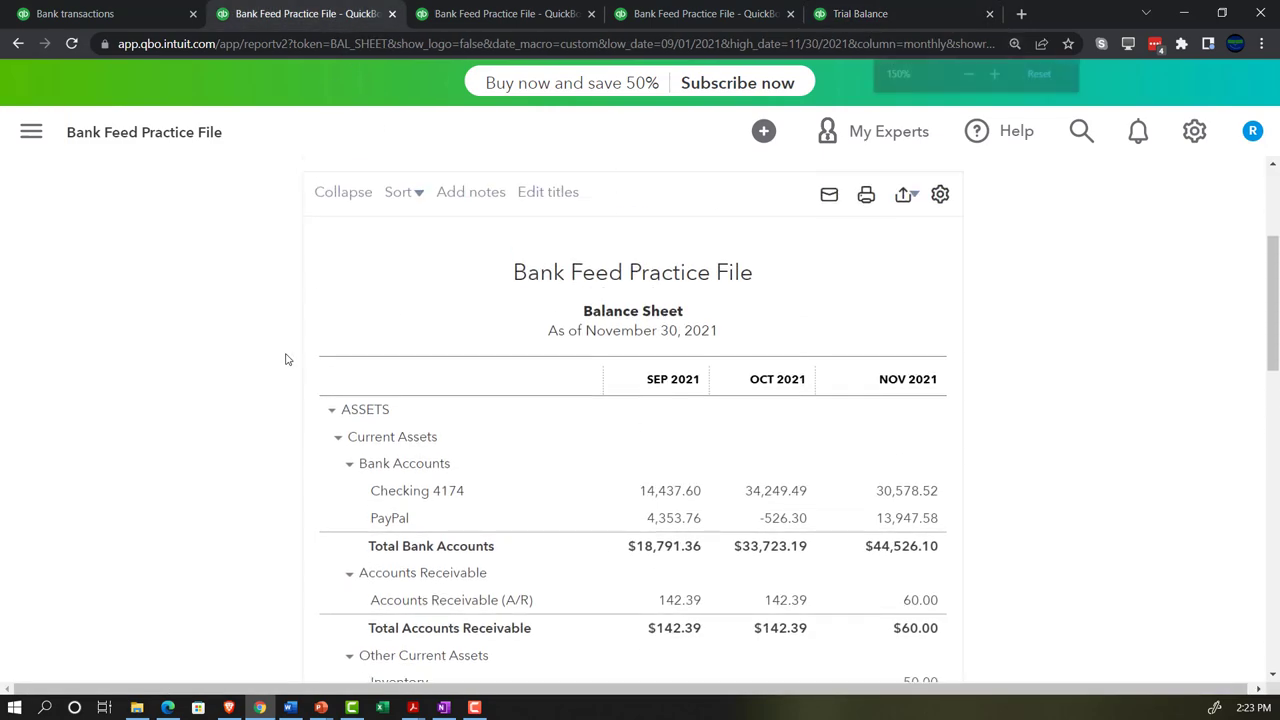
key(ctrl+plus)
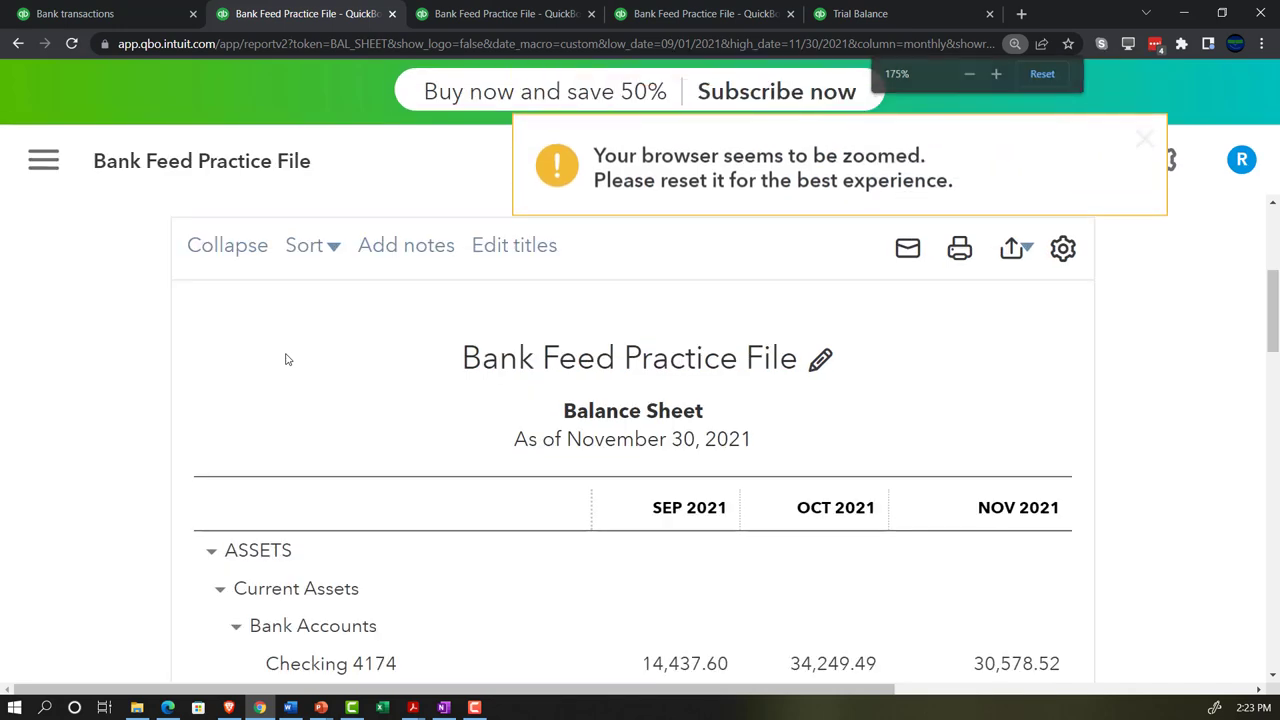